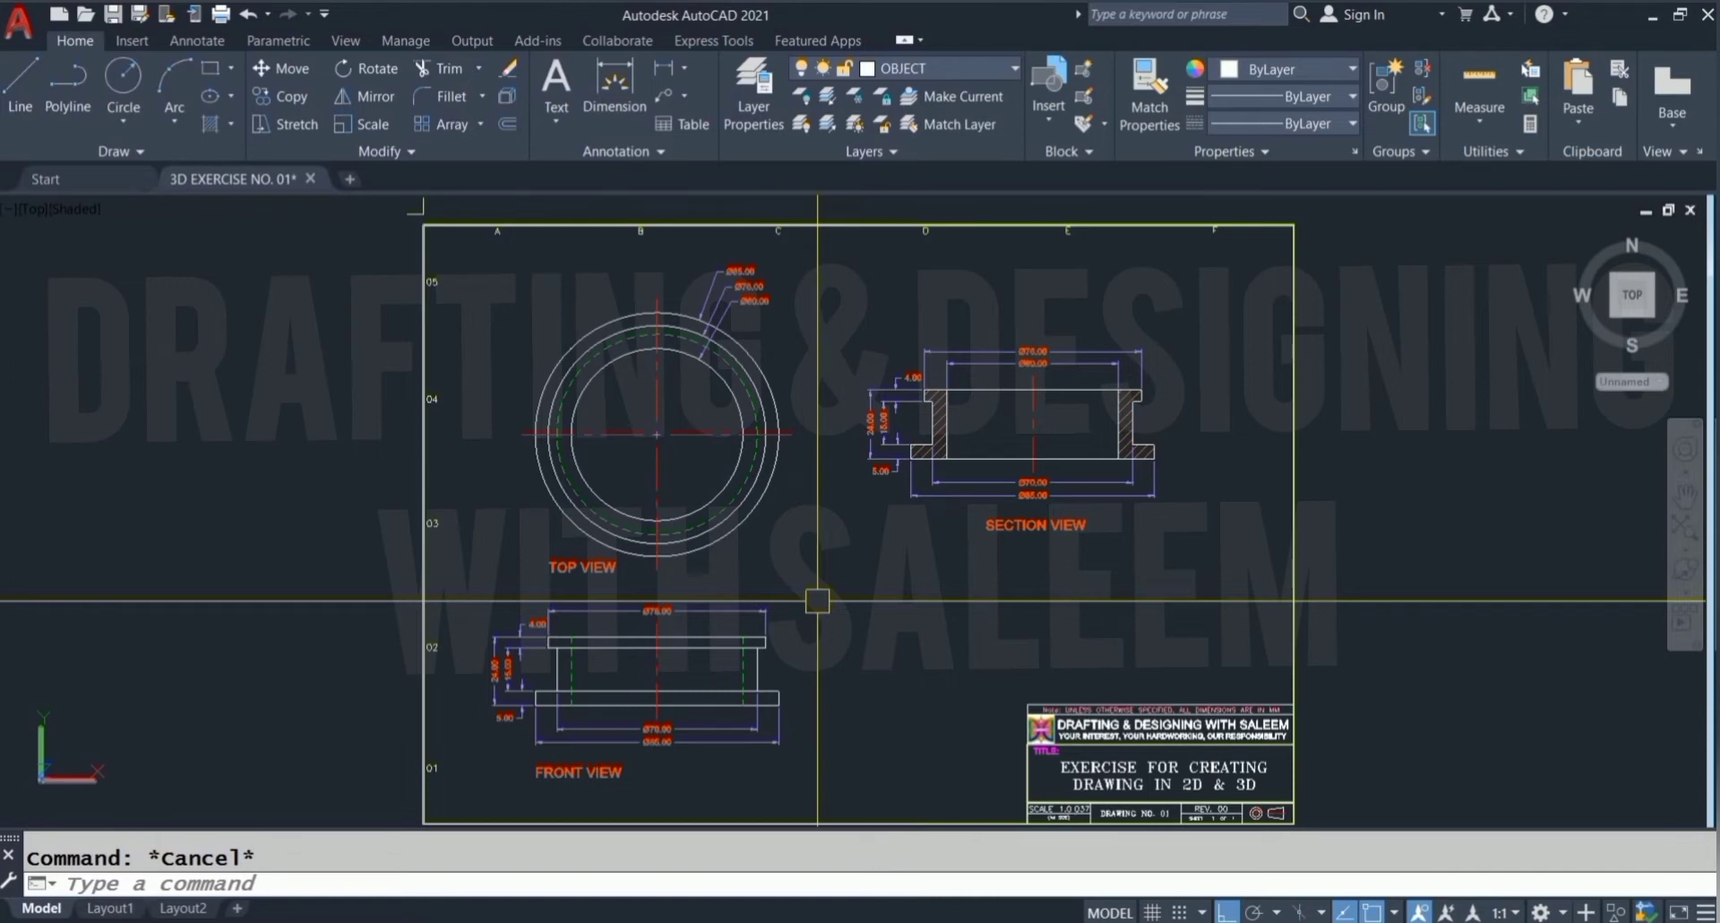
# Step: Switch the workspace to 3D Modeling from the status bar workspace list
pyautogui.click(1564, 913)
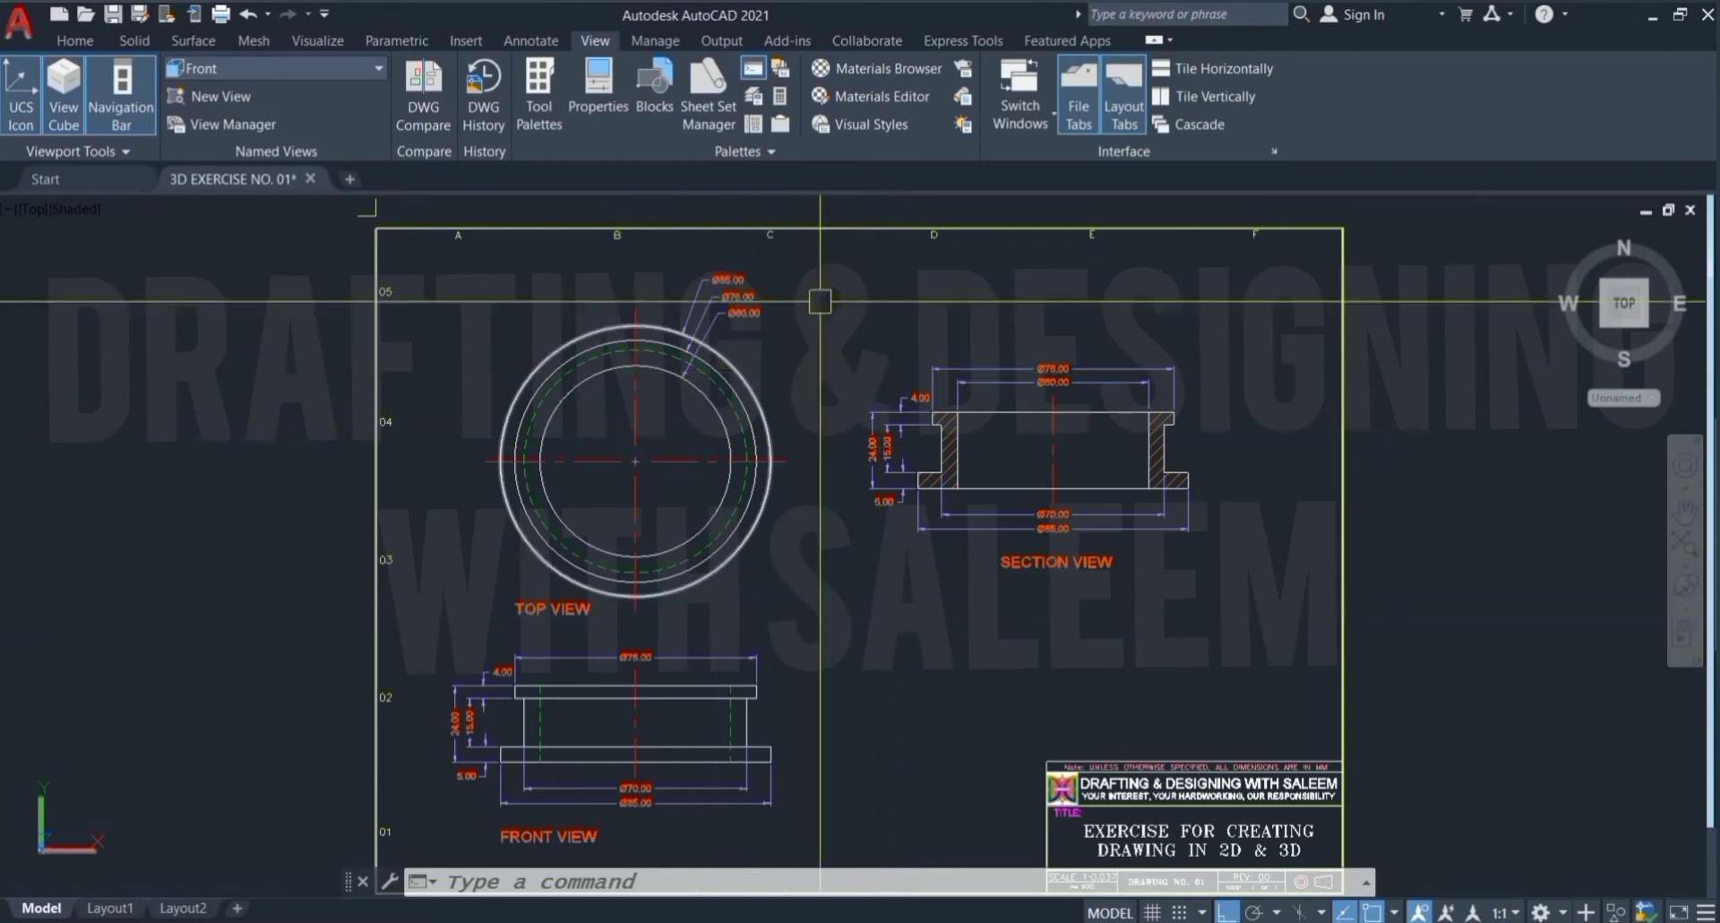
# Step: Cut all 133 drawing objects to the clipboard and set the viewport to the Front view
pyautogui.scroll(-1, 819, 301)
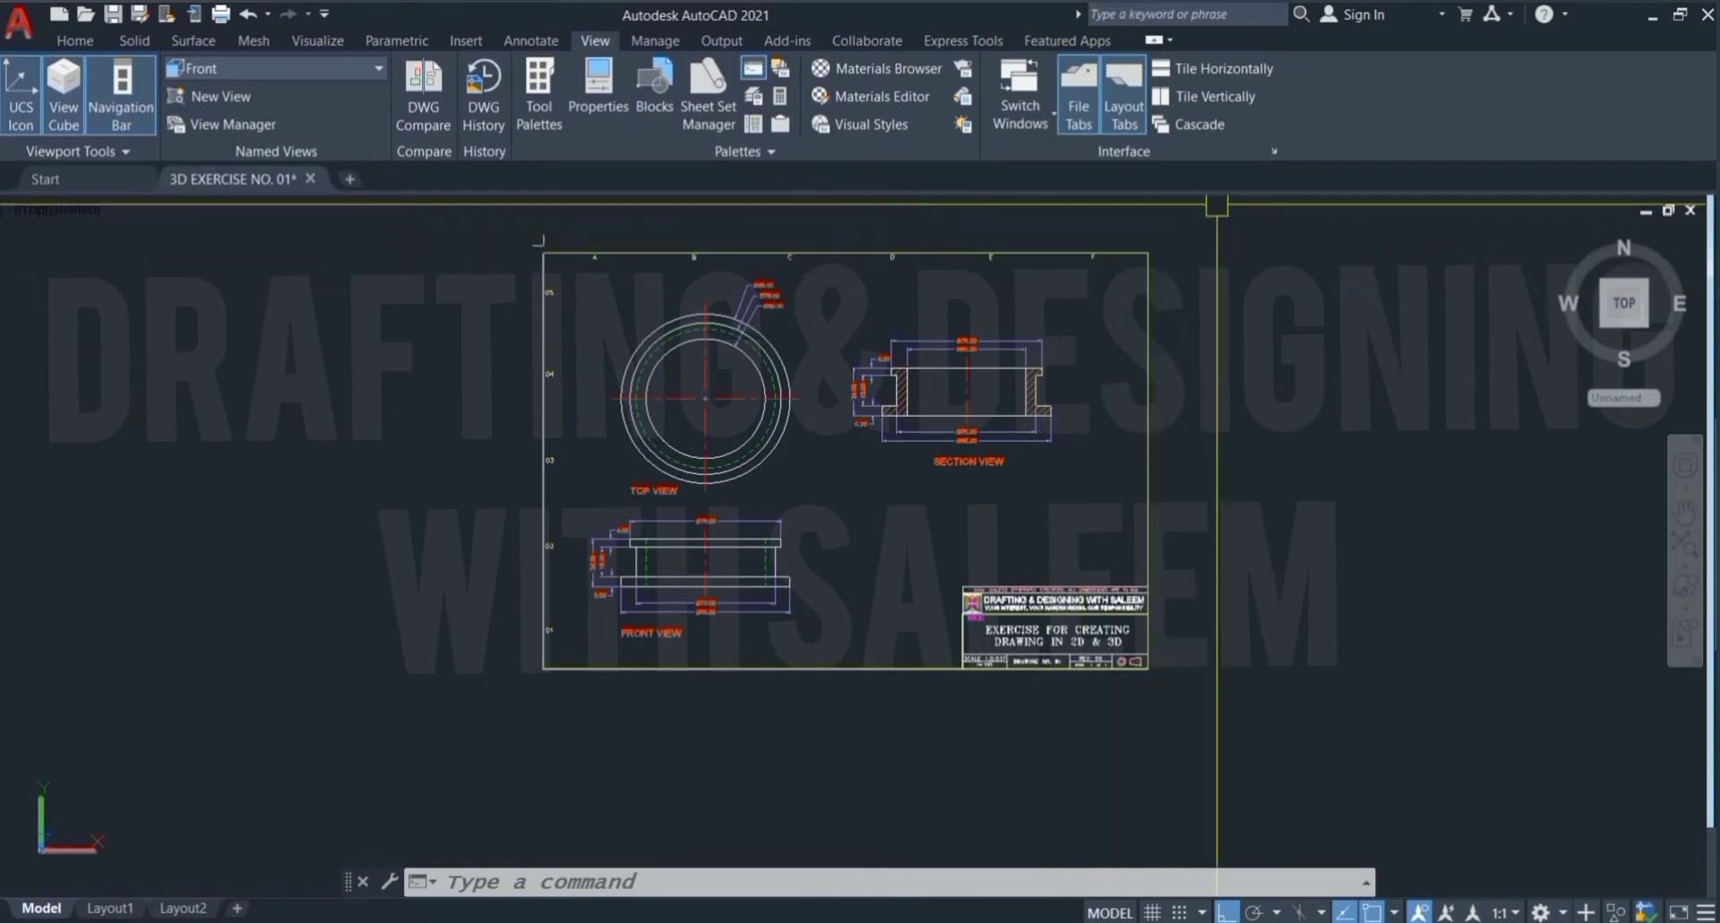
pyautogui.click(1216, 204)
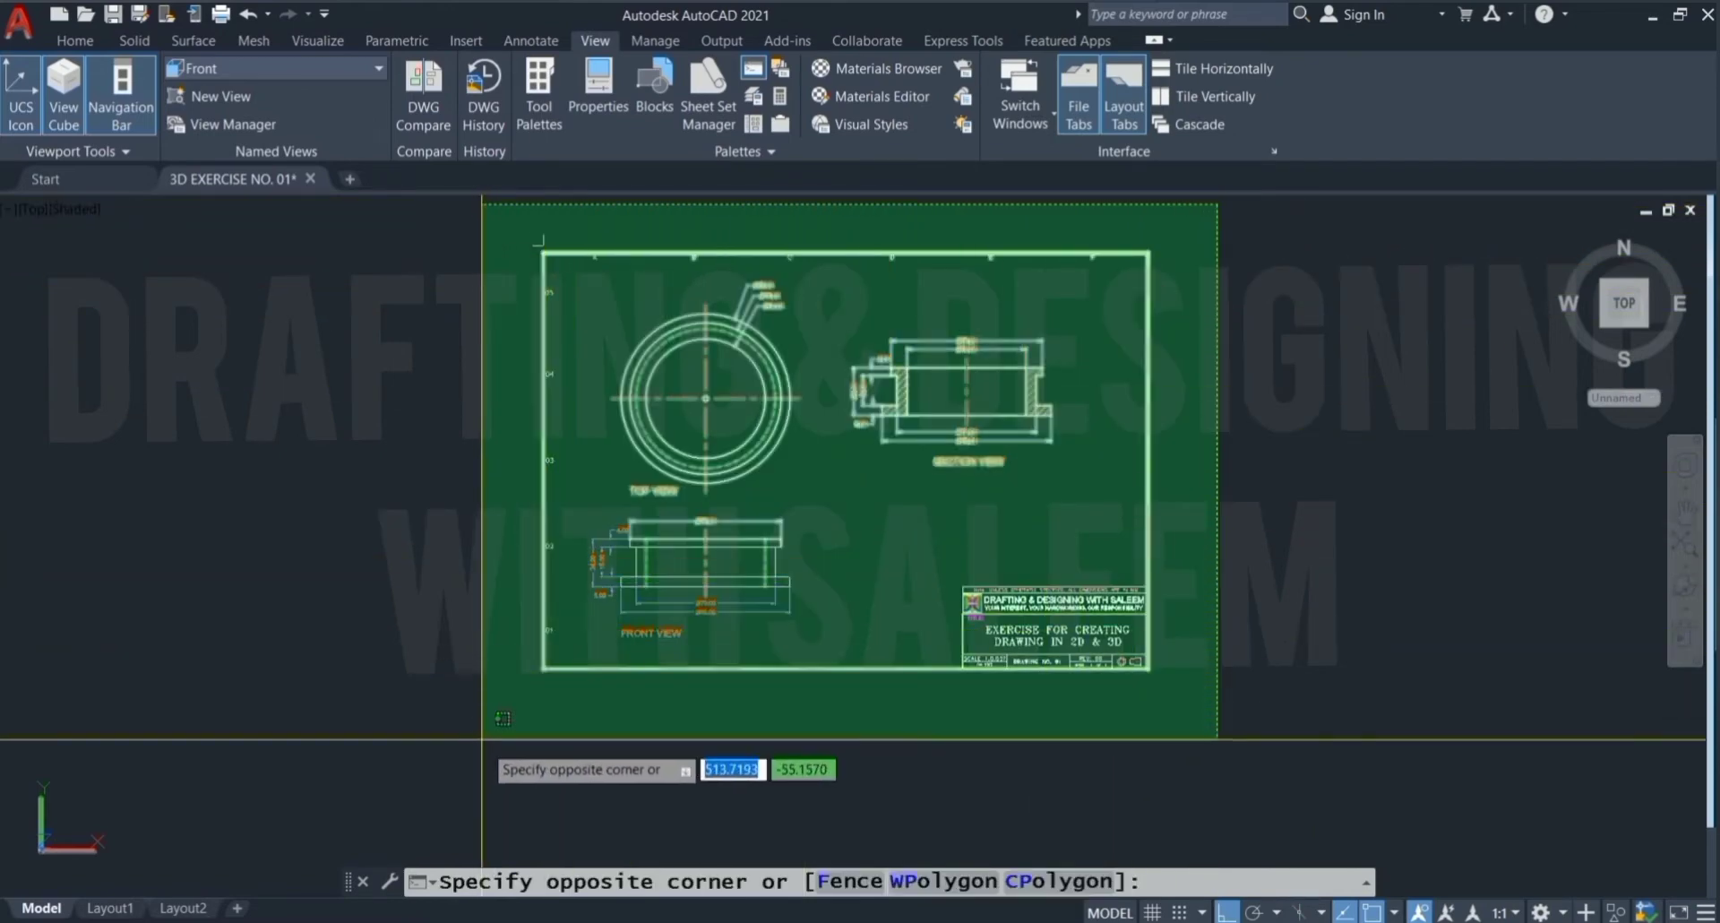
pyautogui.click(482, 740)
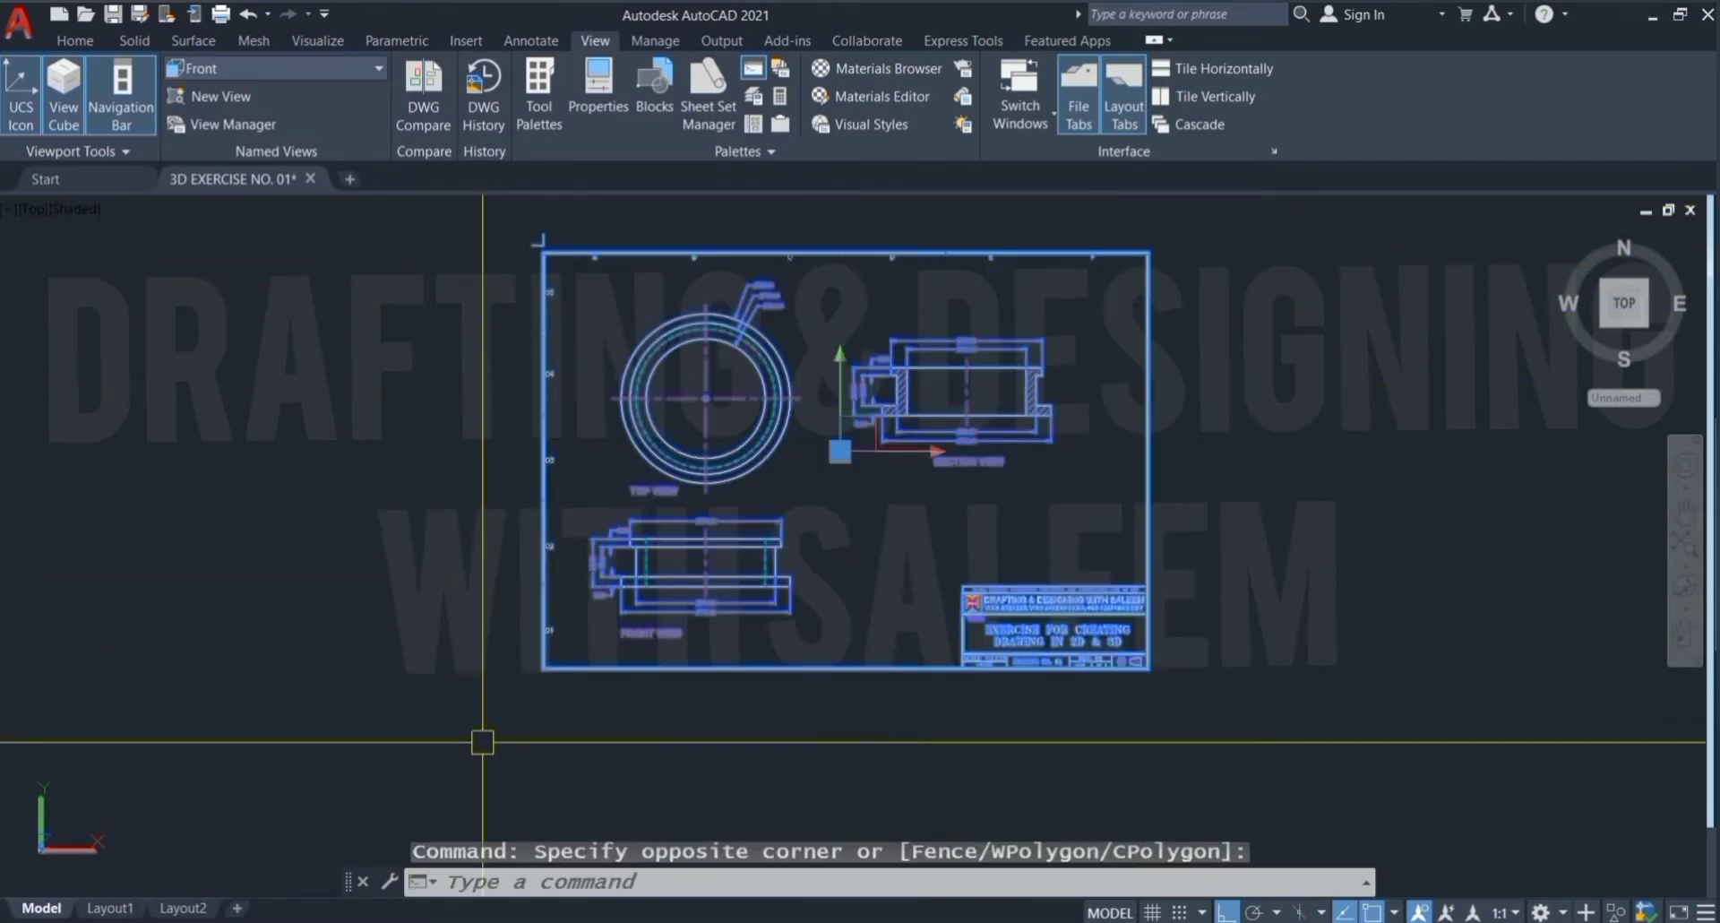
pyautogui.hotkey('ctrl', 'x')
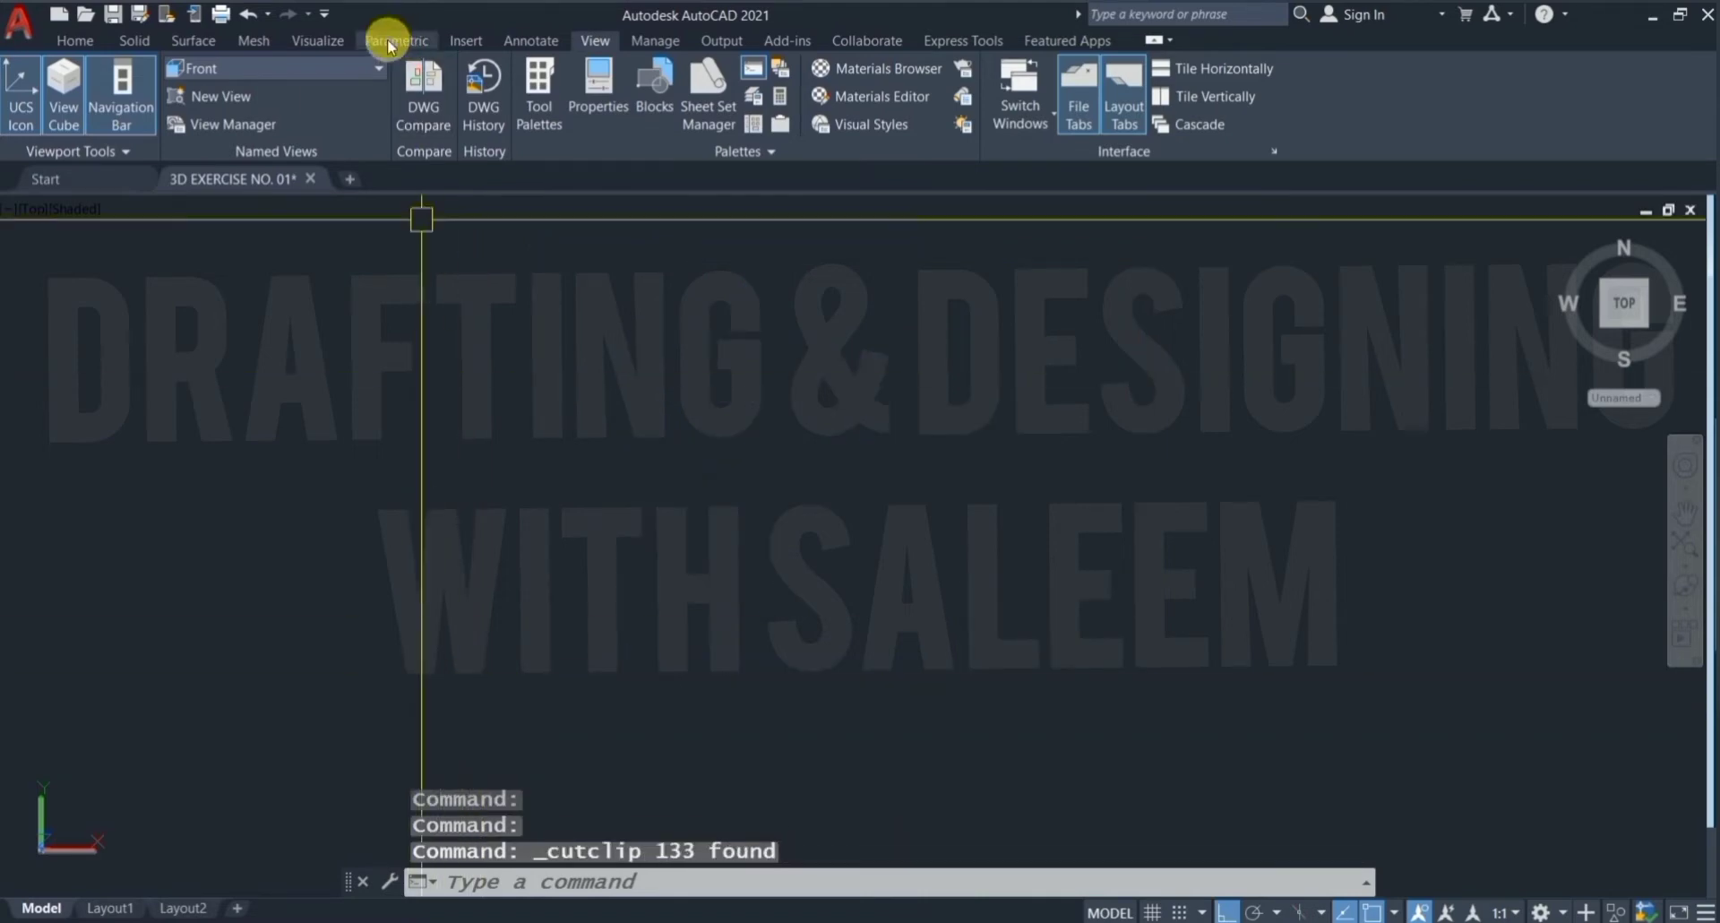
pyautogui.click(347, 66)
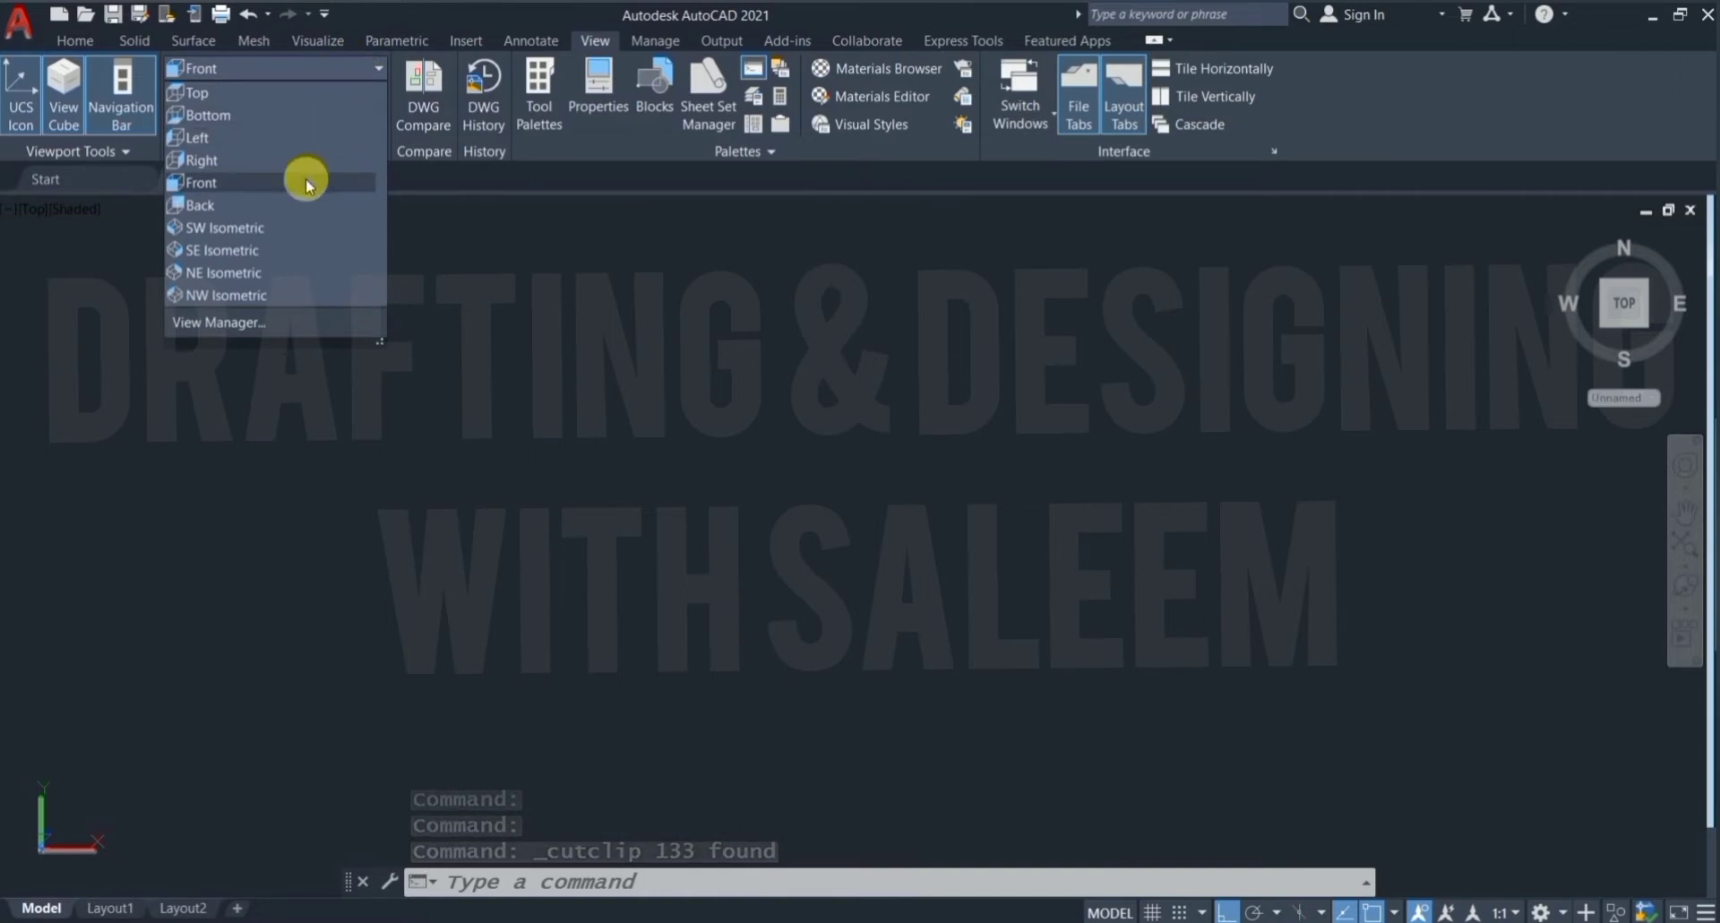
pyautogui.click(272, 186)
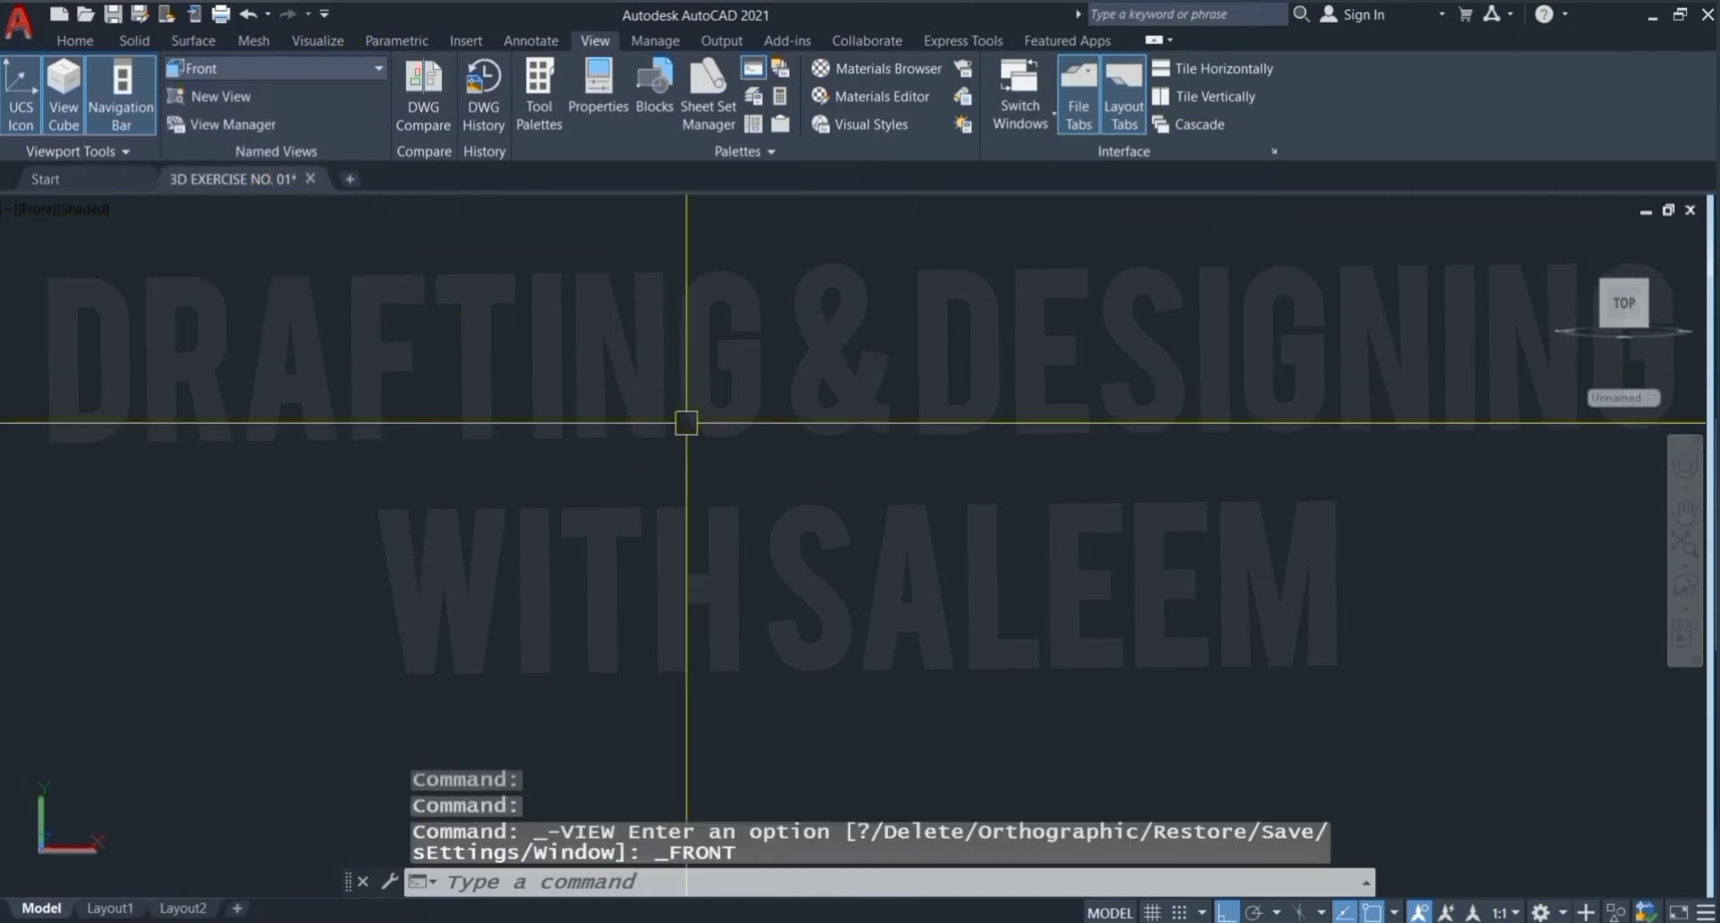
# Step: Paste the drawing back at 0,0,0 and zoom to extents to show the whole sheet
pyautogui.hotkey('ctrl', 'v')
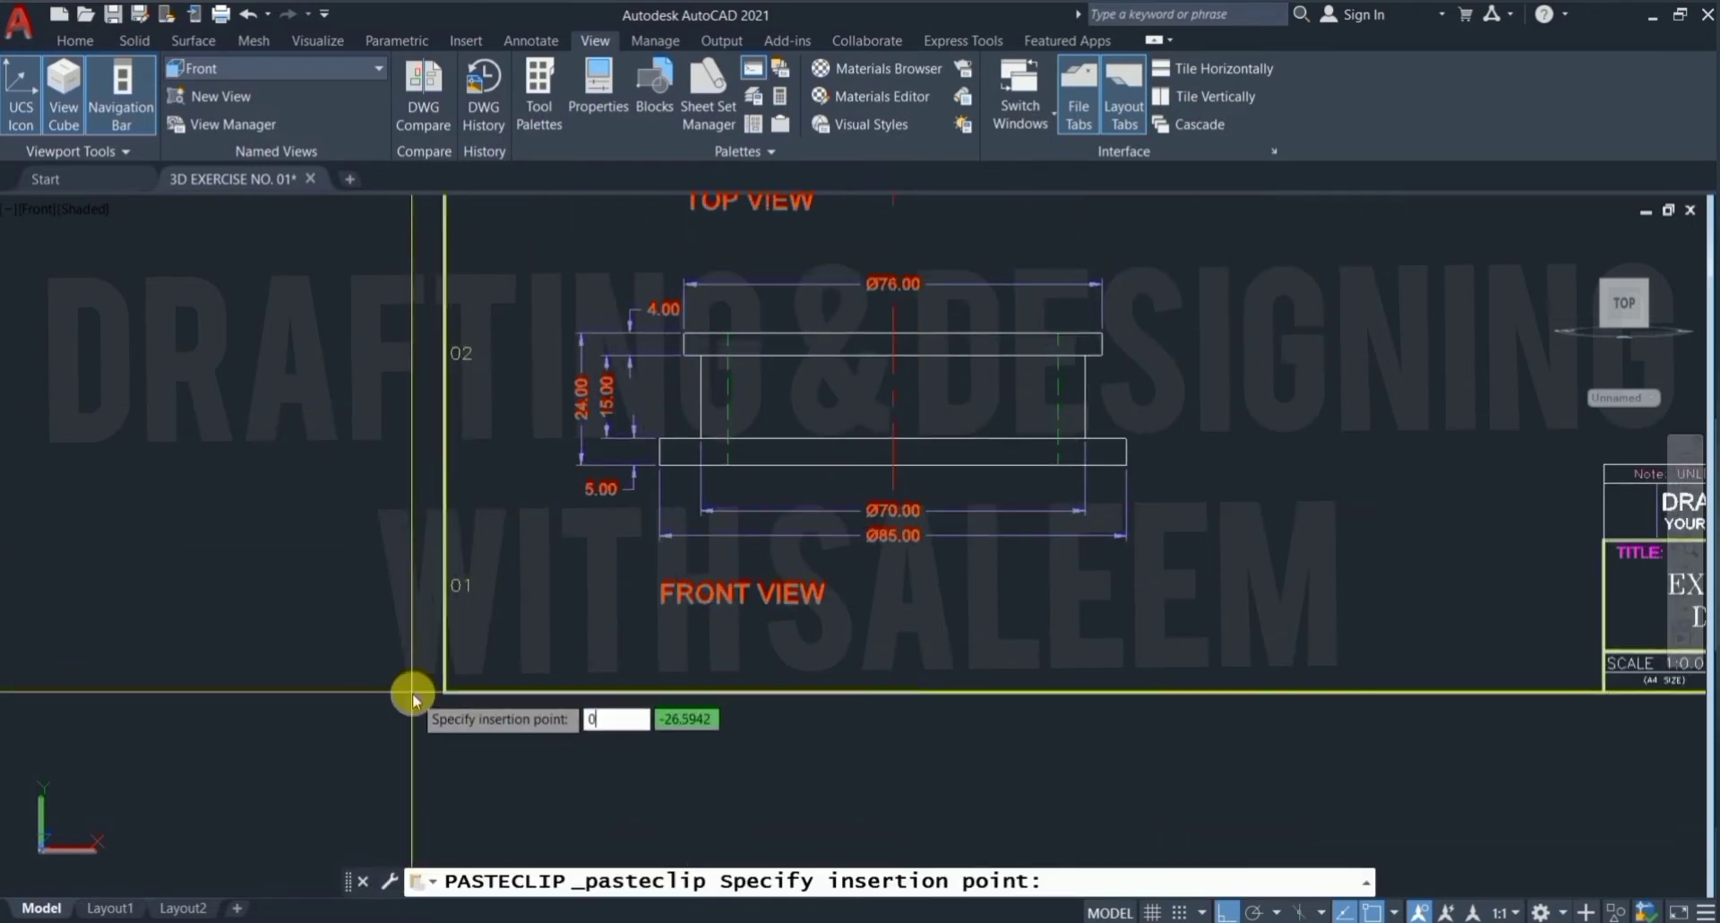
pyautogui.press('Tab')
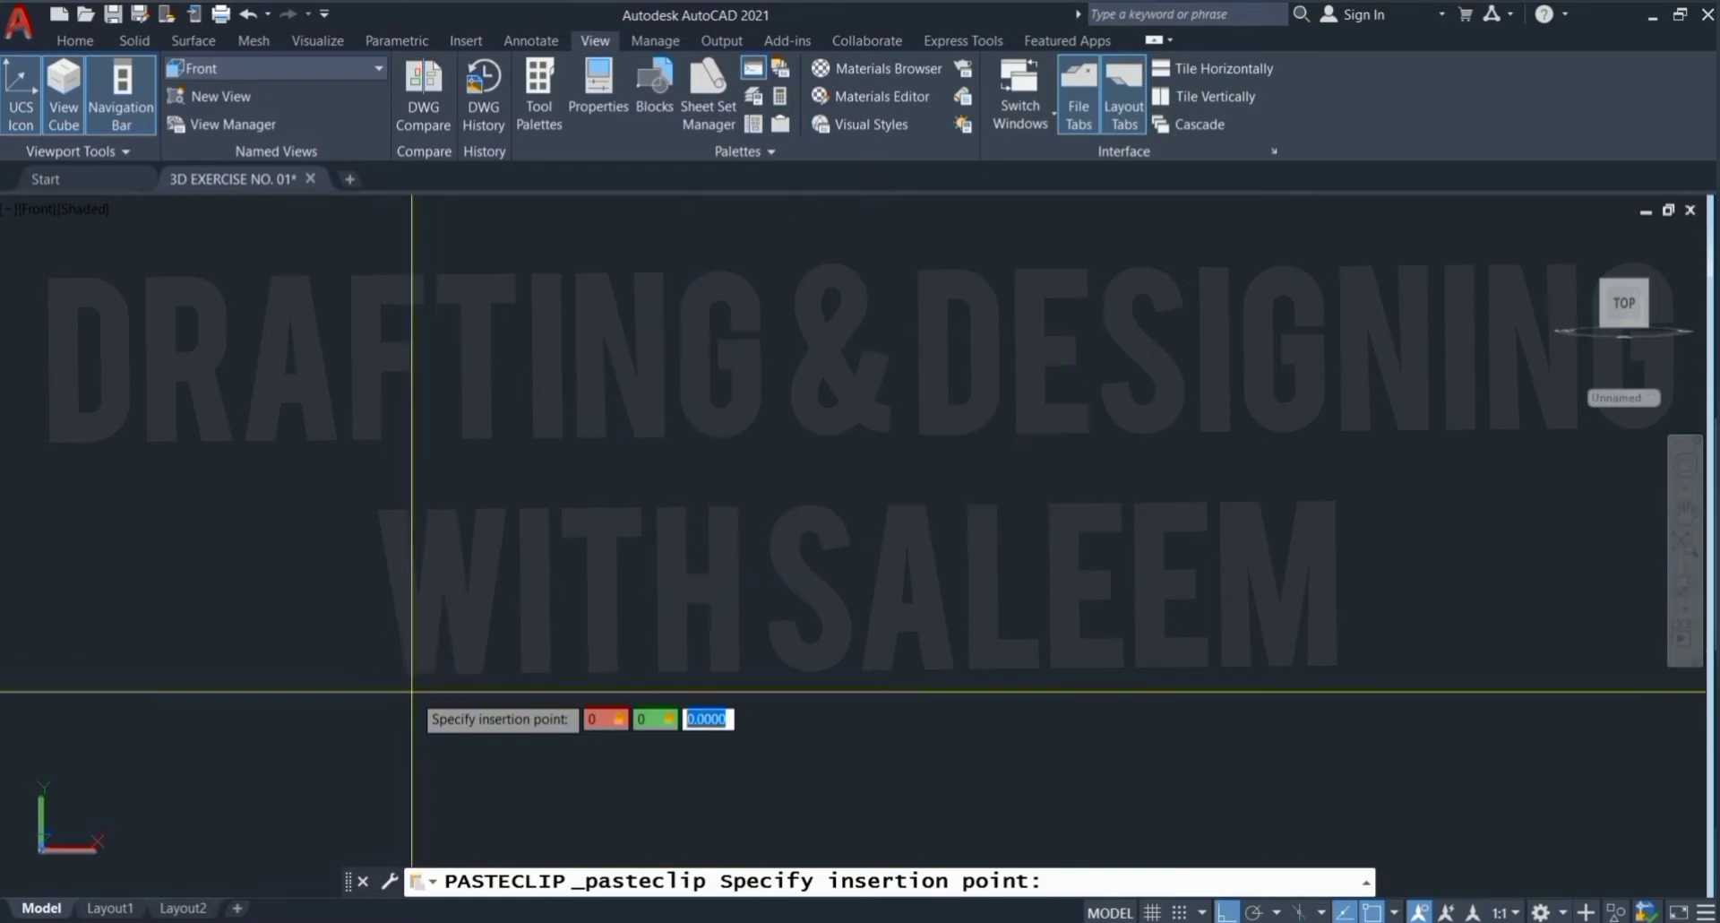
pyautogui.write('0')
pyautogui.press('Return')
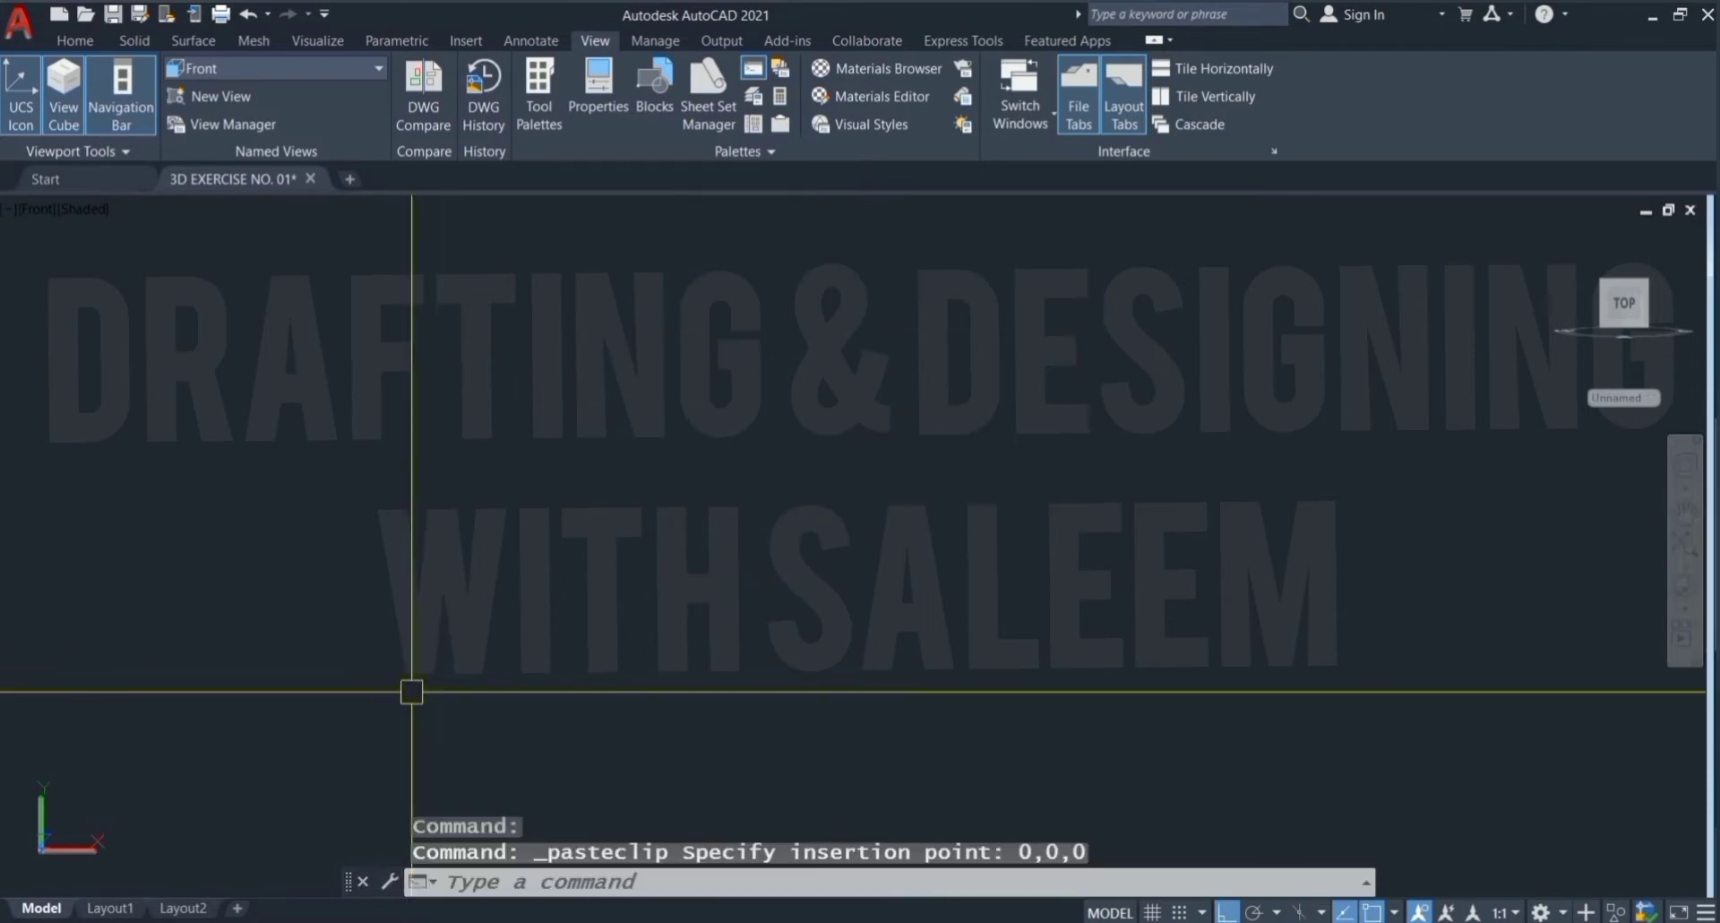
pyautogui.write('z')
pyautogui.press('Return')
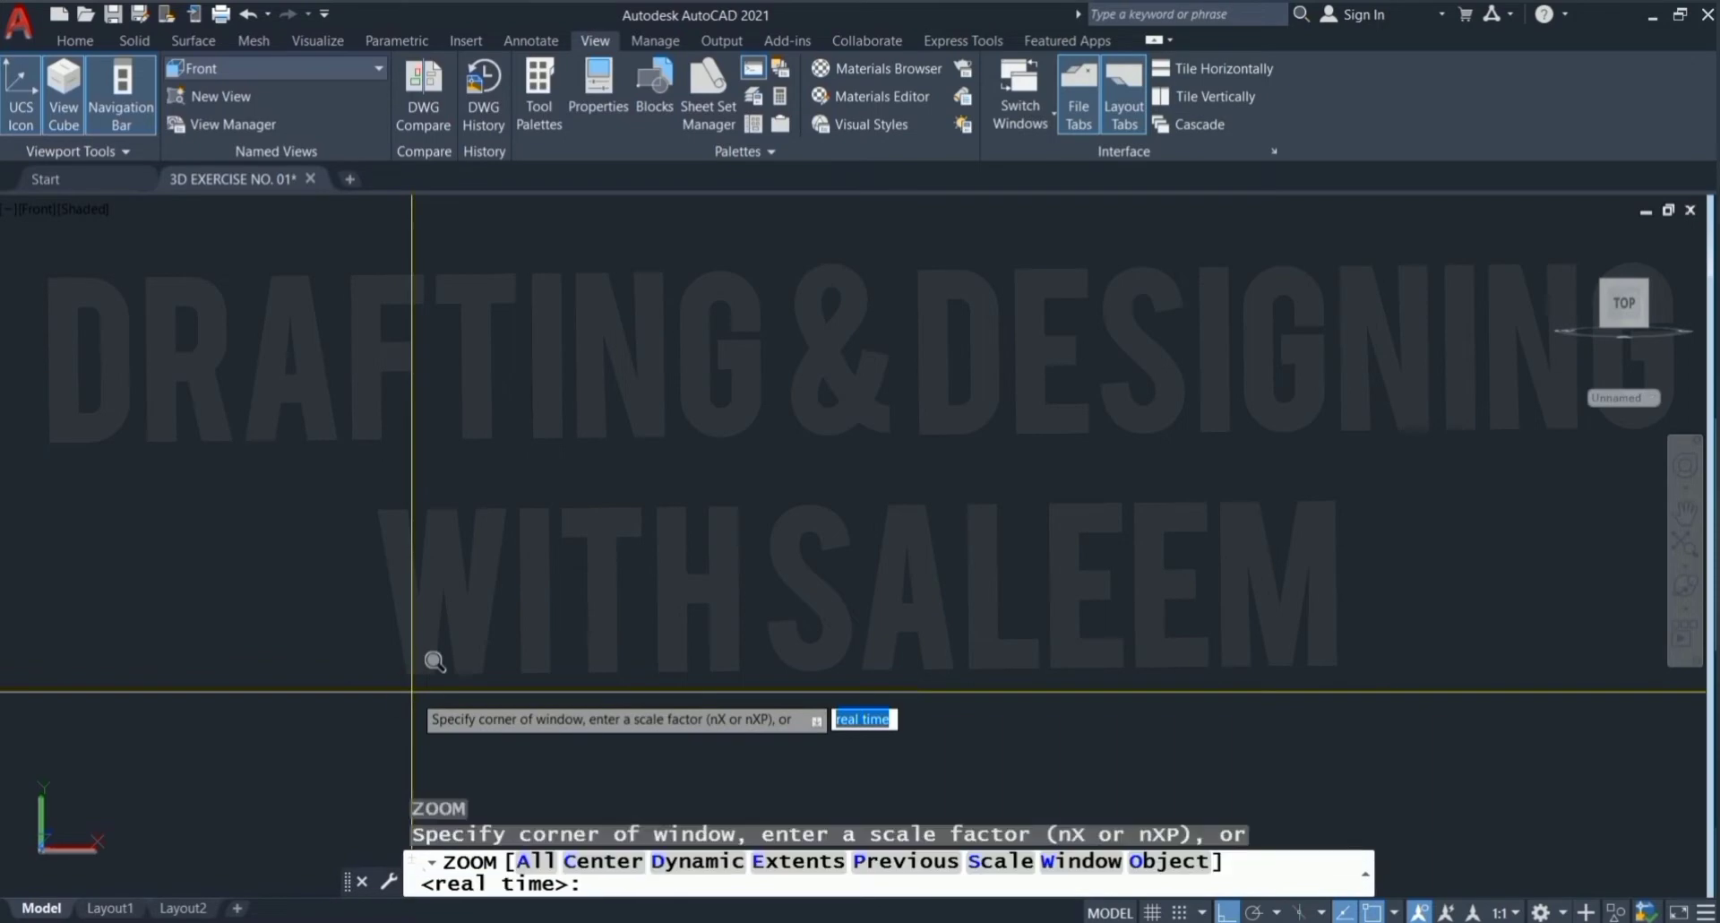
pyautogui.scroll(-3, 434, 663)
pyautogui.write('e')
pyautogui.press('Return')
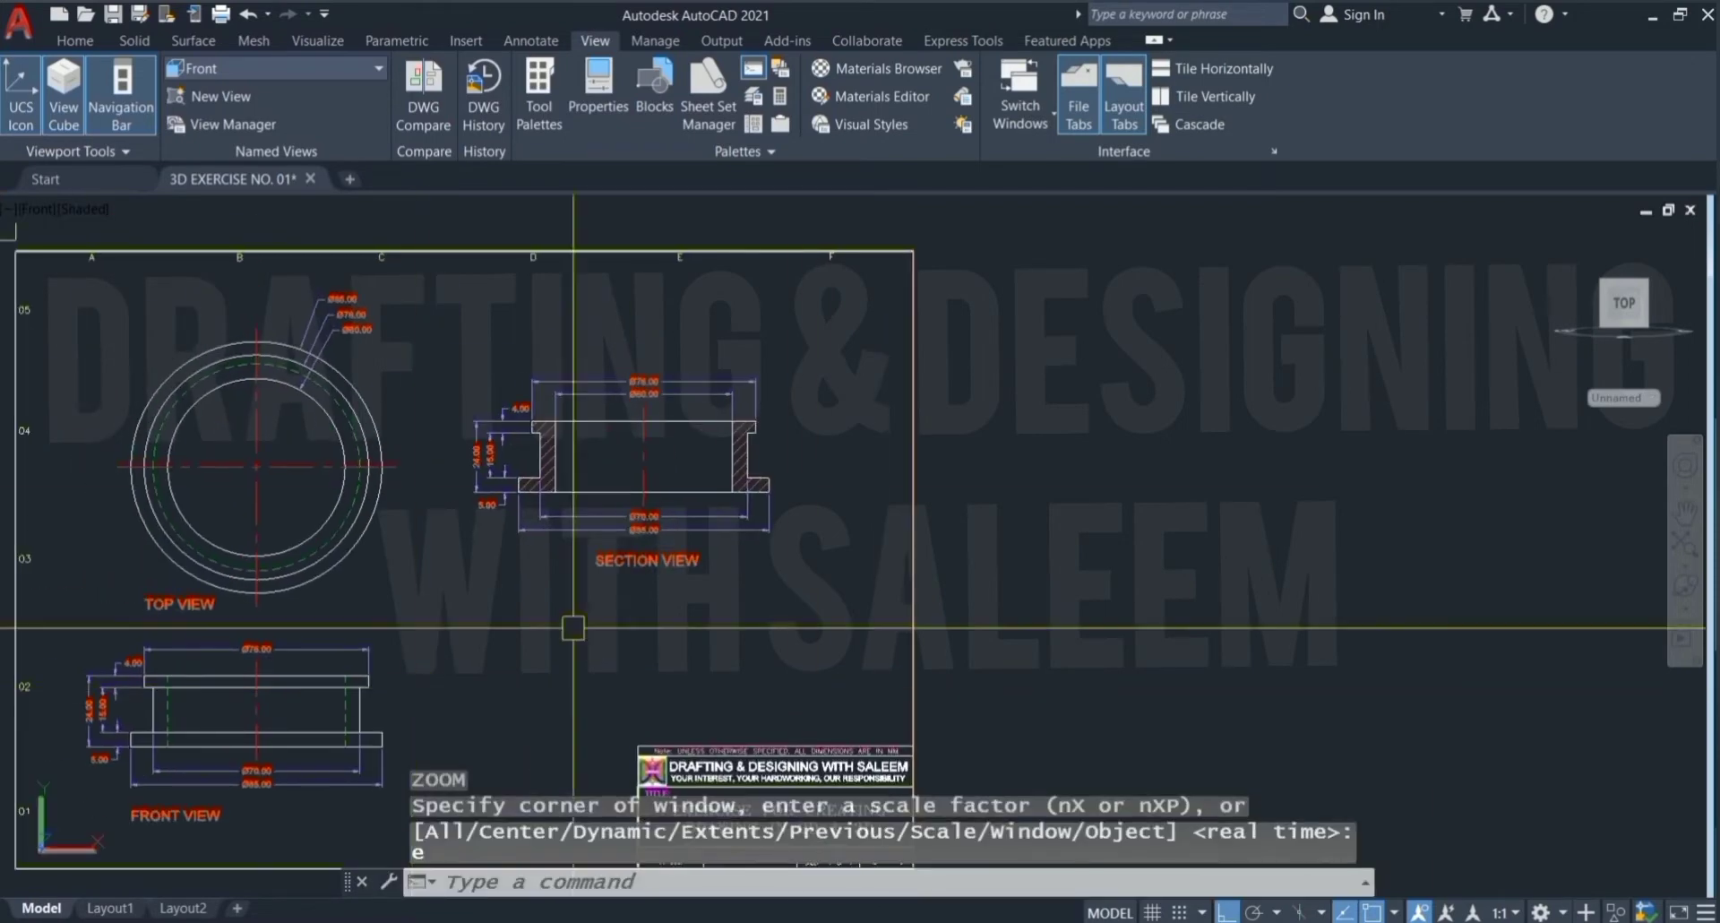
pyautogui.scroll(2, 628, 385)
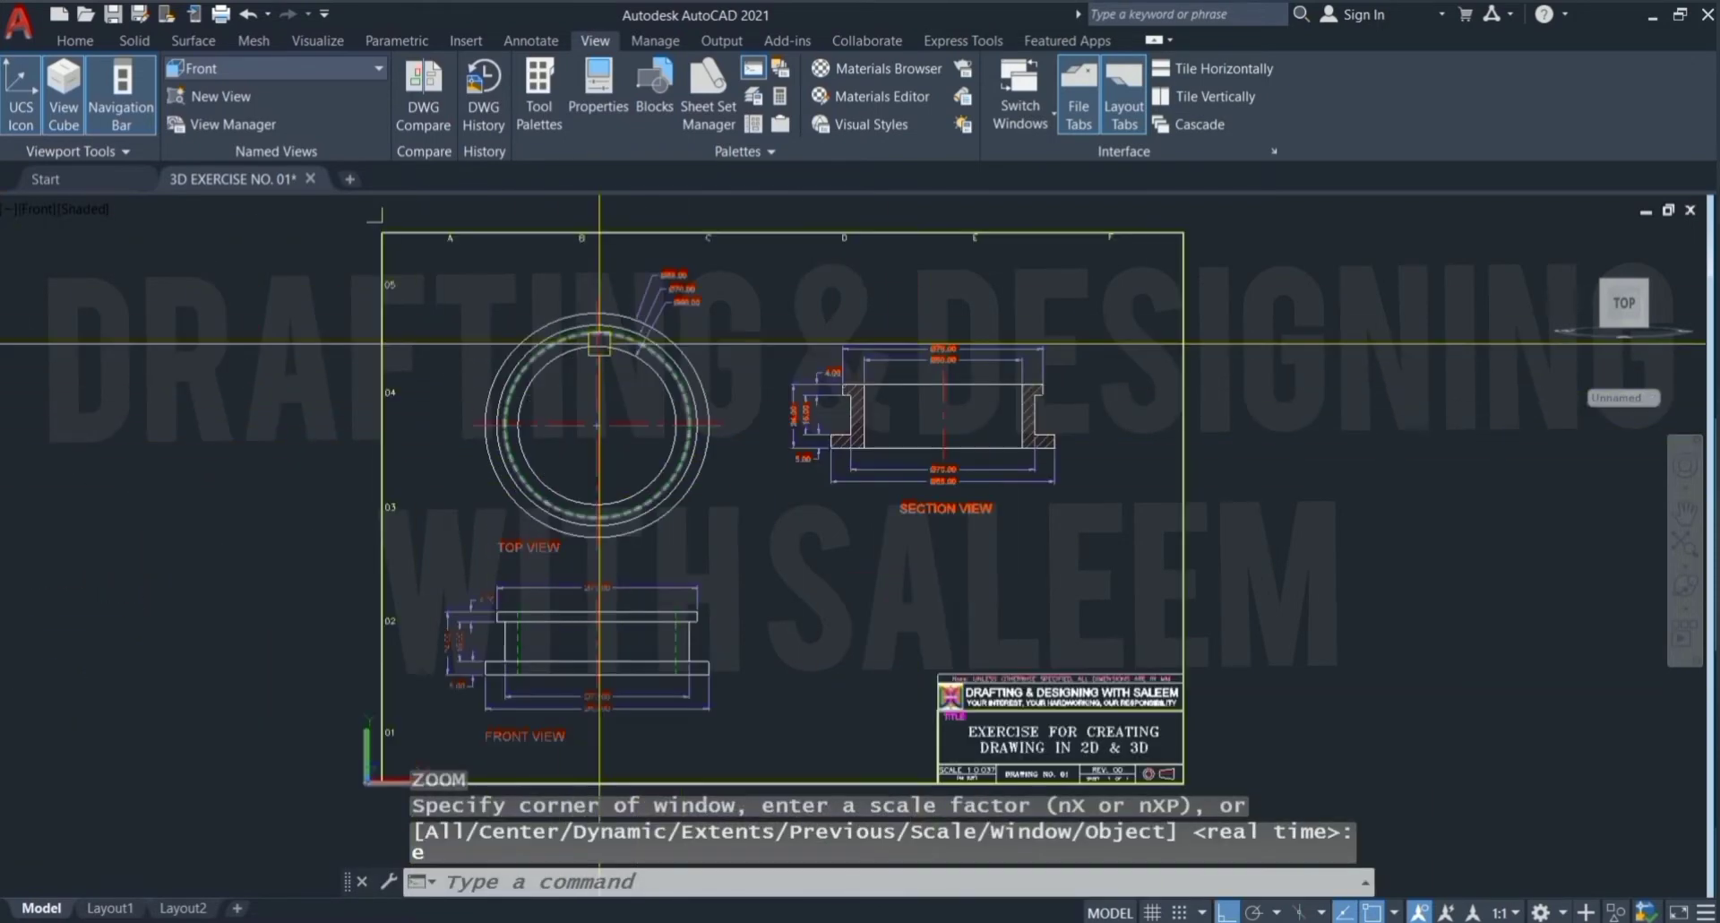
pyautogui.scroll(1, 784, 568)
pyautogui.write('E')
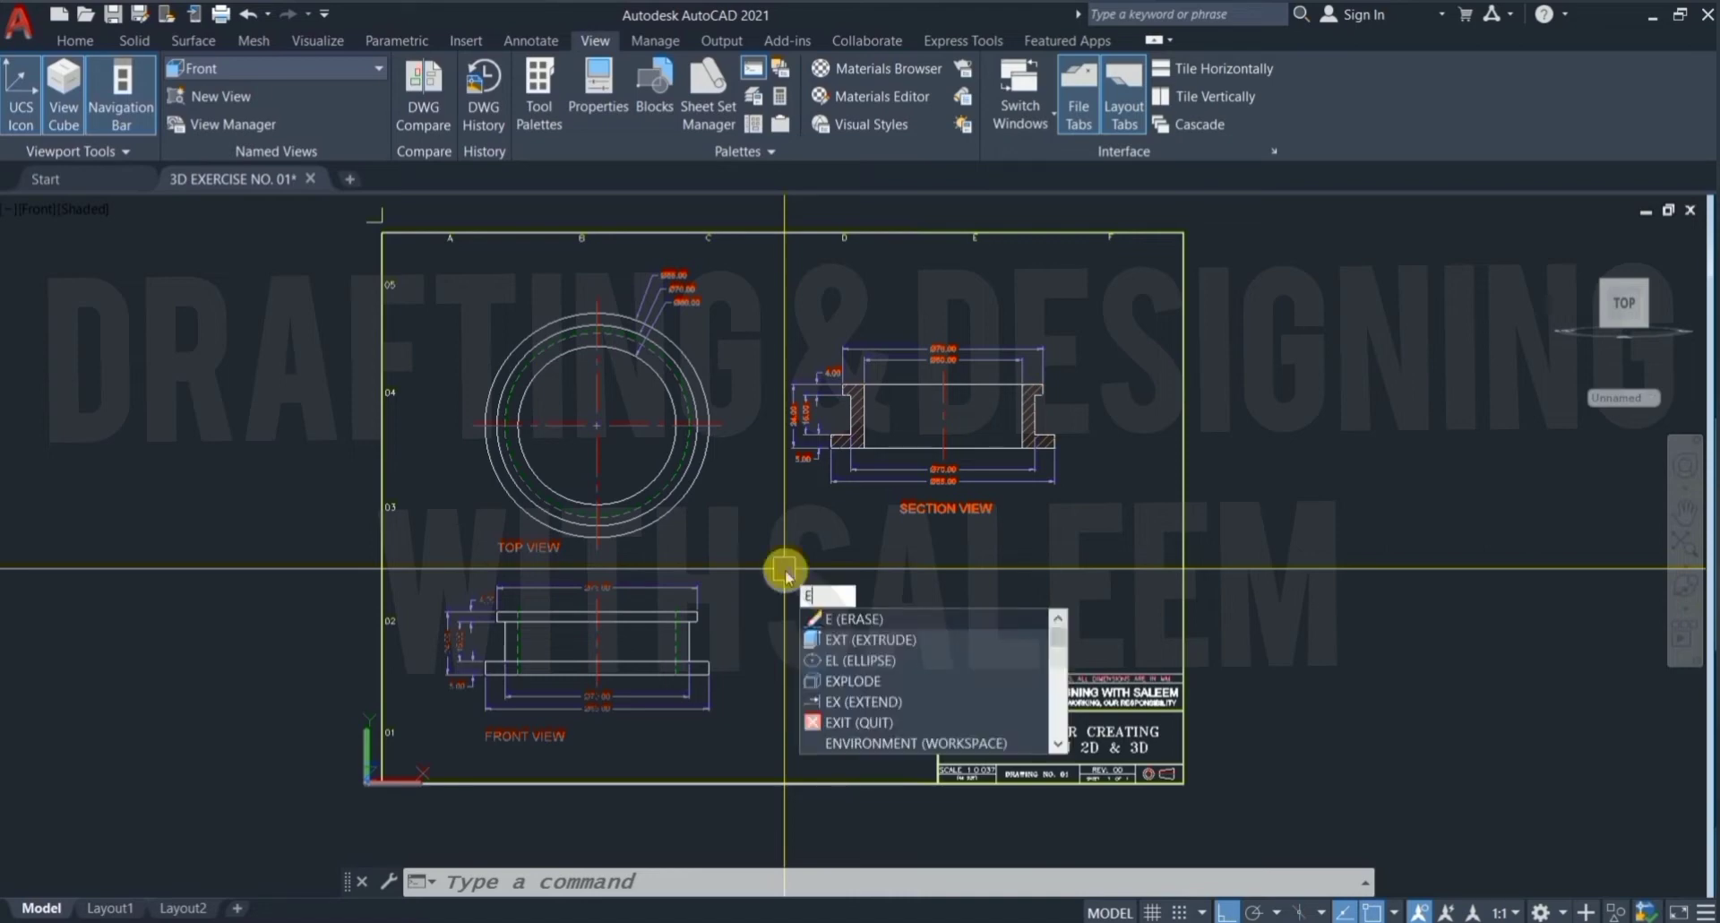
# Step: Start an erase and crossing-select all 133 objects on the sheet
pyautogui.press('Return')
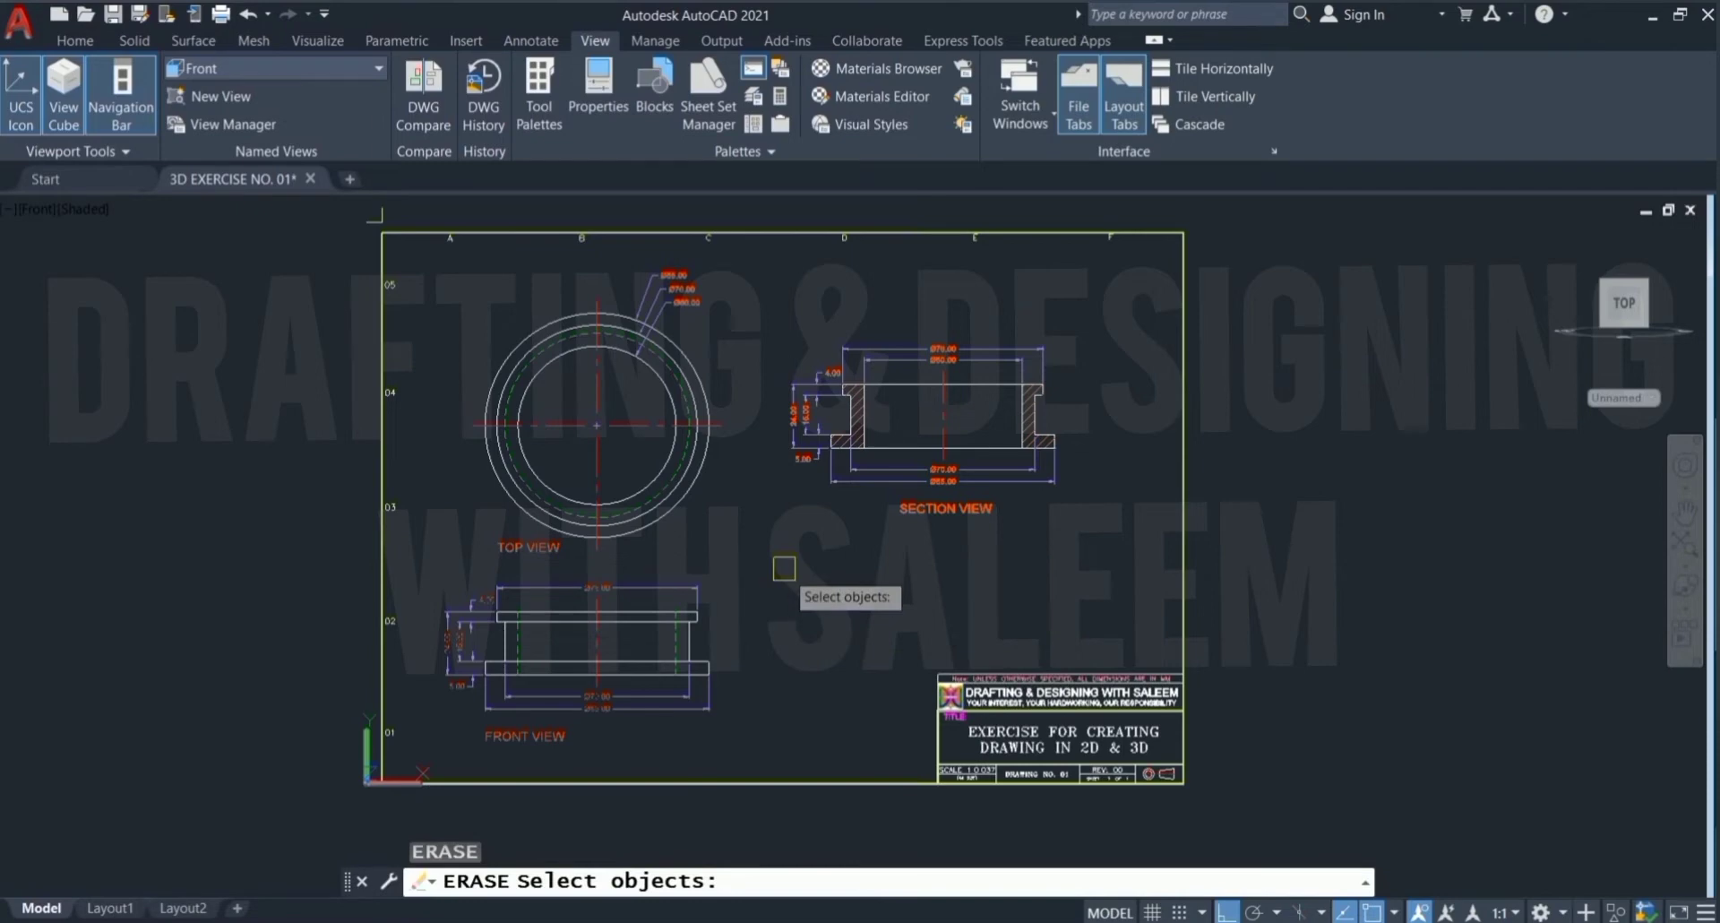
pyautogui.scroll(-2, 777, 564)
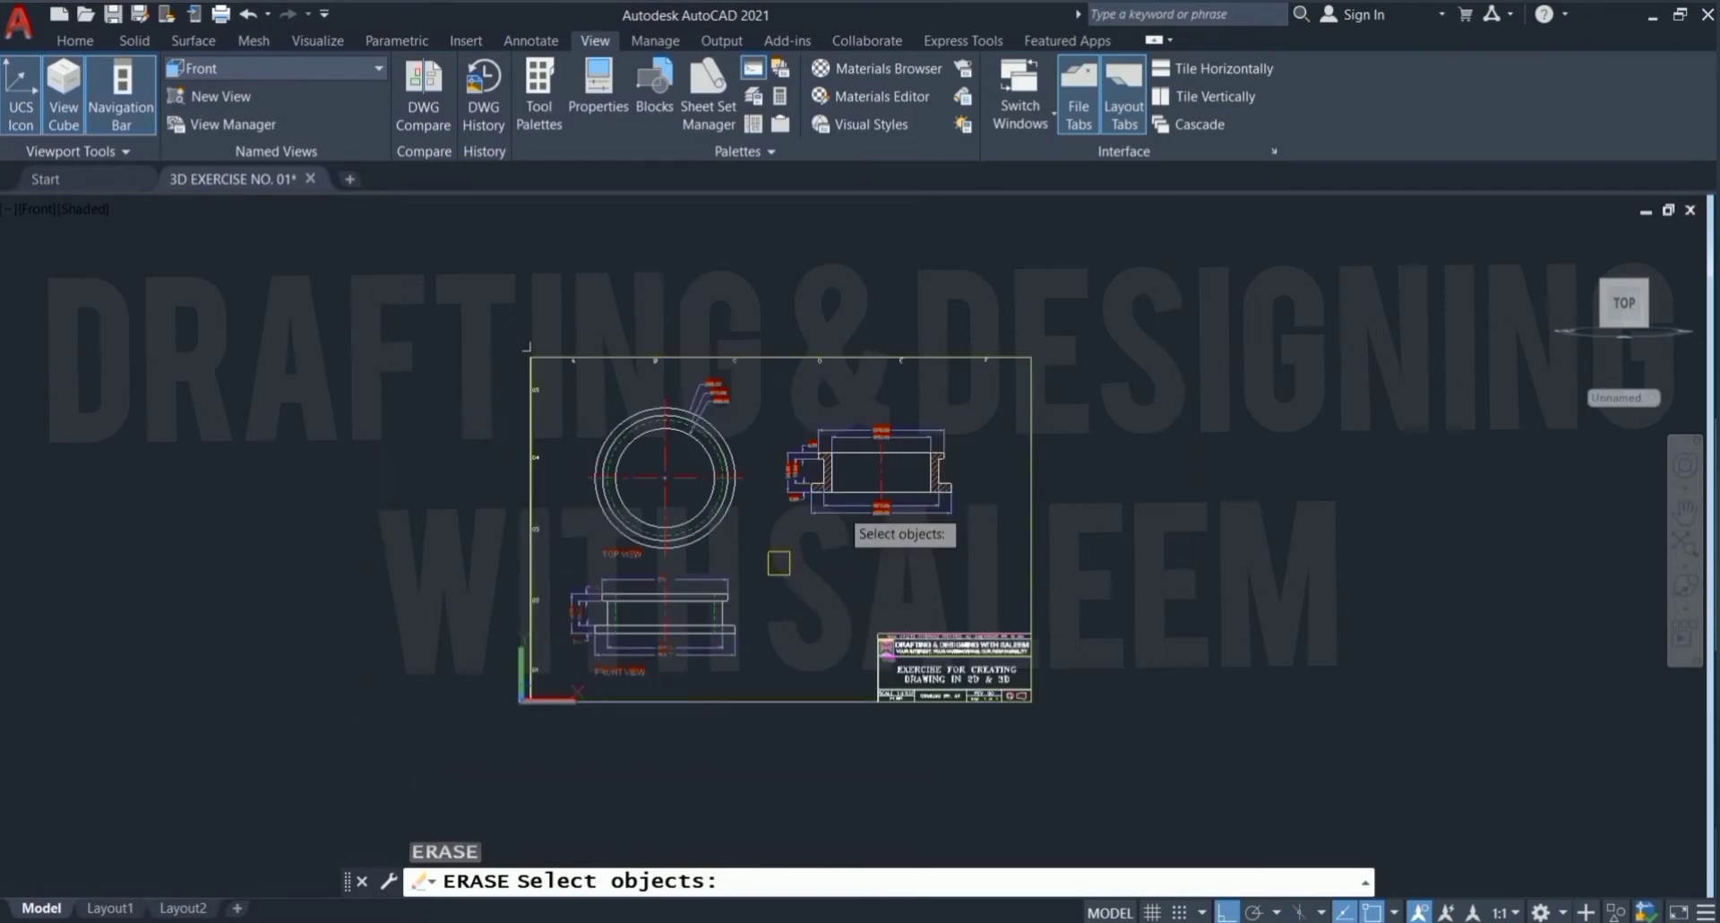
pyautogui.click(1072, 291)
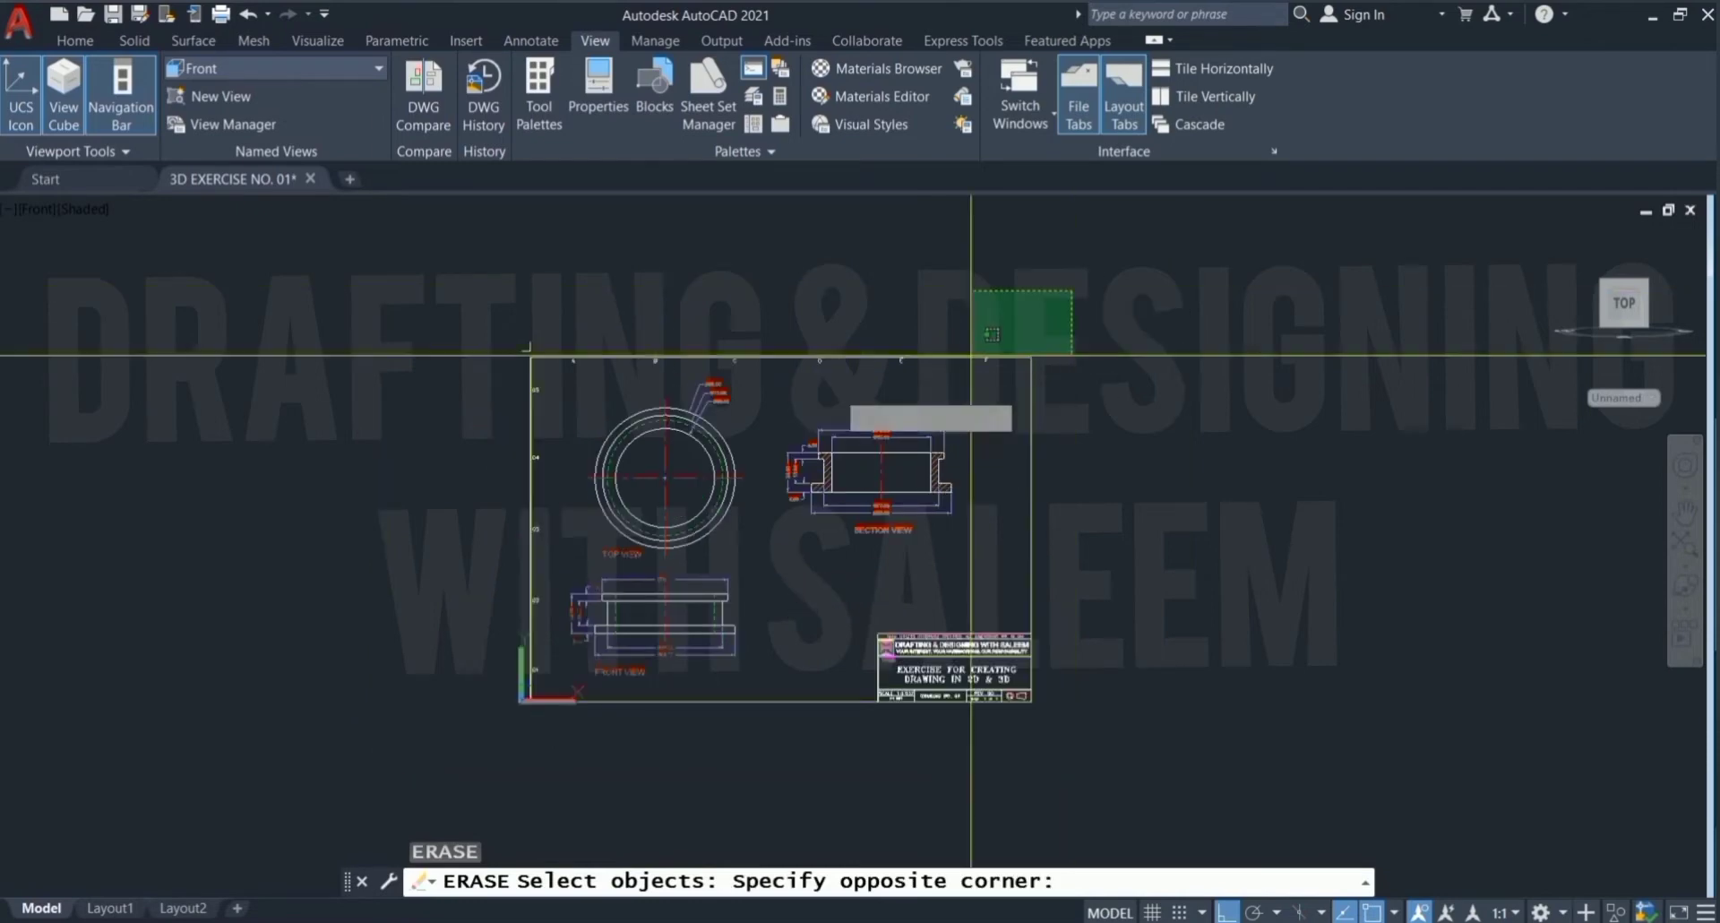
pyautogui.click(407, 735)
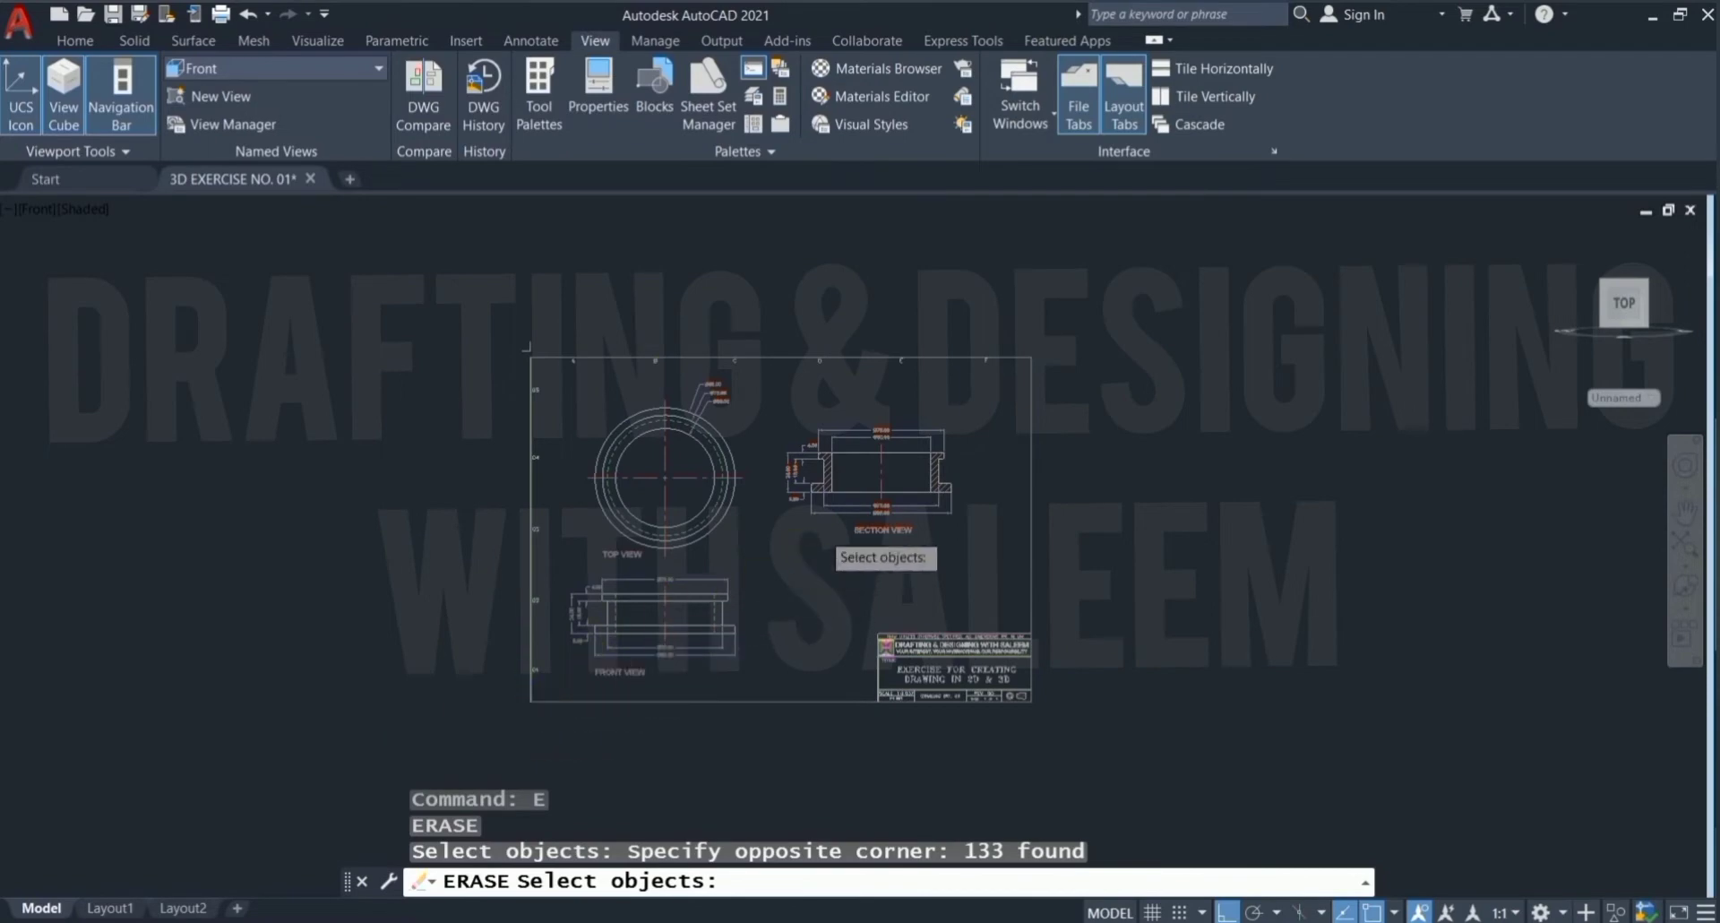
pyautogui.scroll(3, 819, 530)
pyautogui.scroll(2, 915, 408)
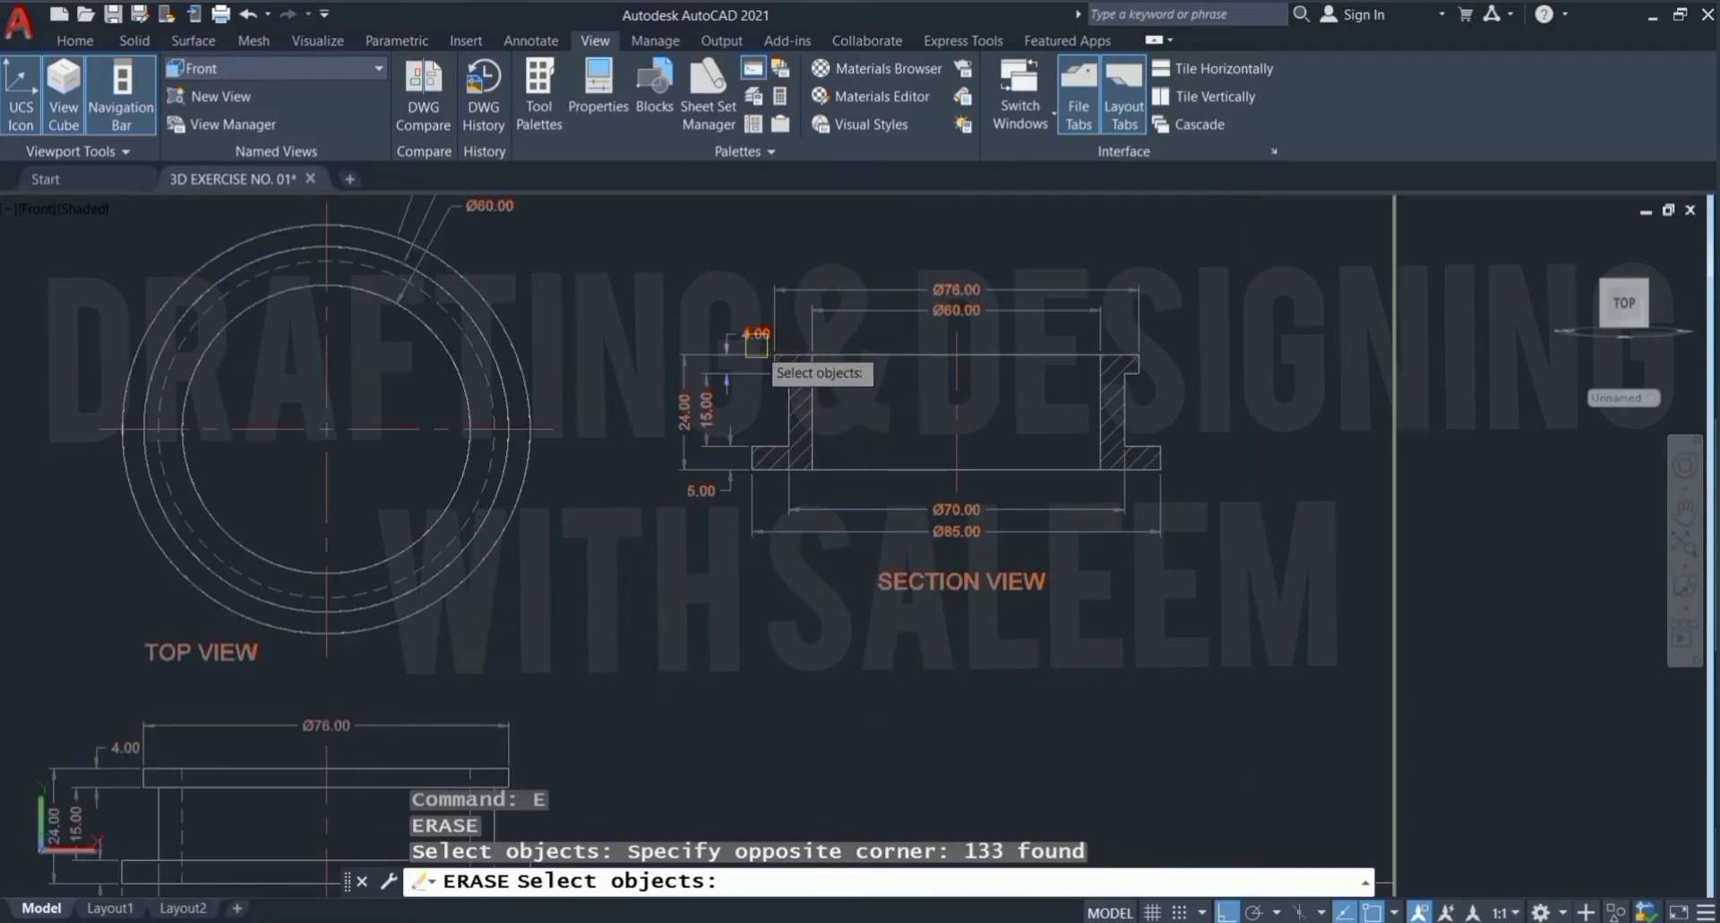
pyautogui.scroll(5, 760, 350)
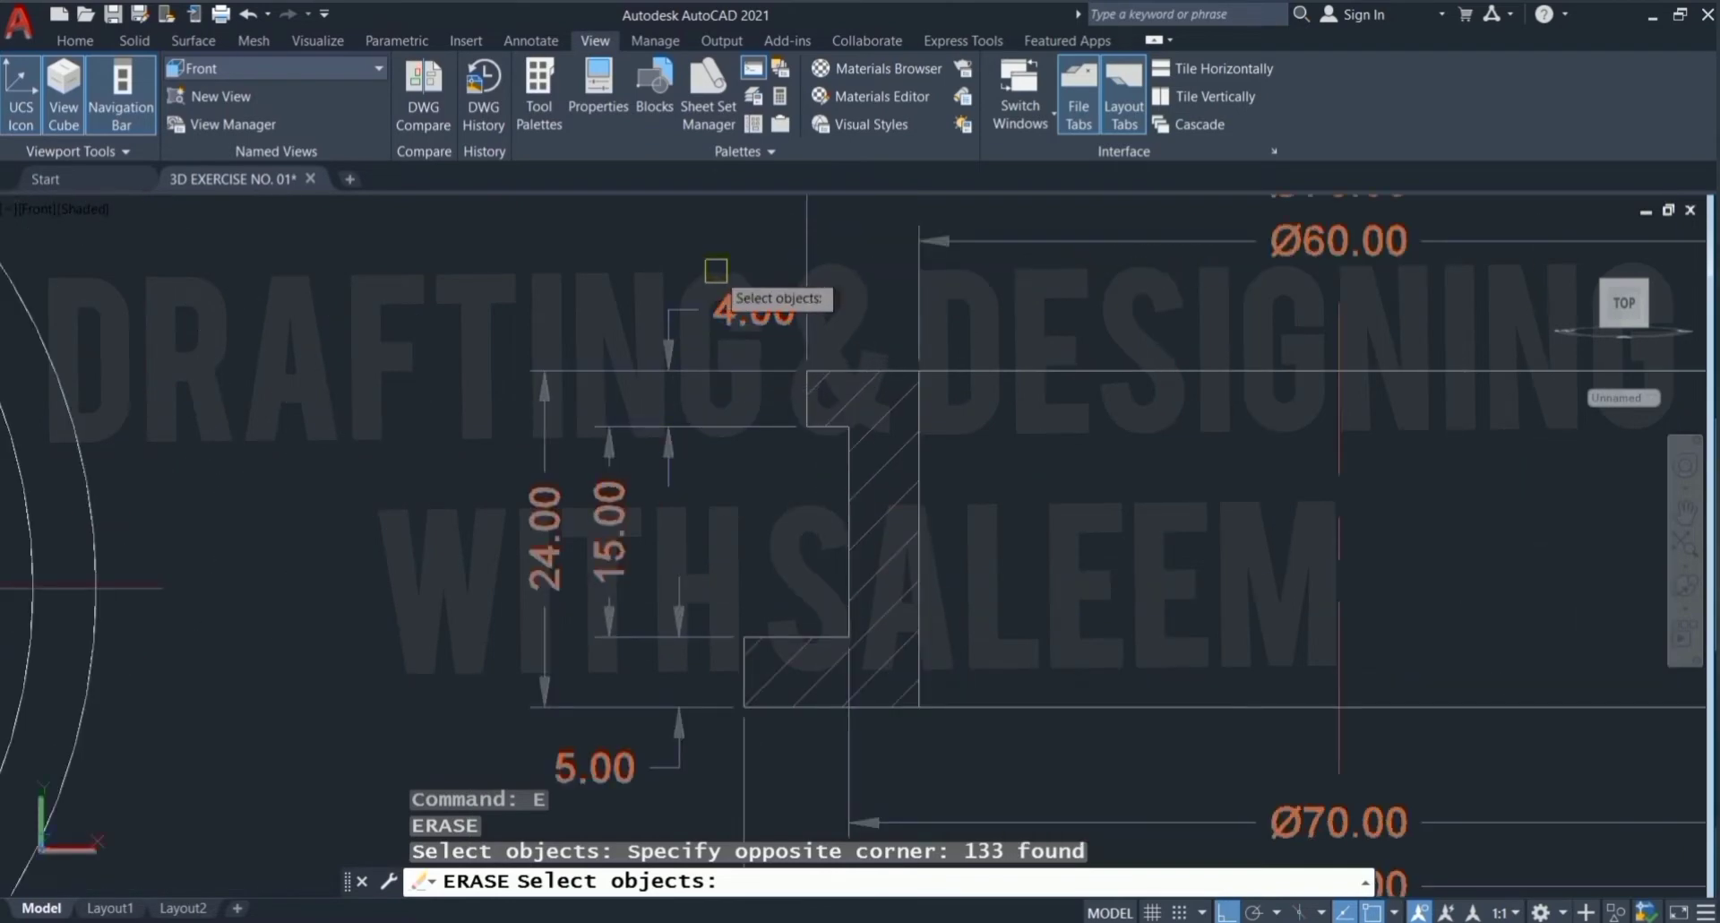
# Step: Remove the section profile and centre line from the selection, then erase the rest
pyautogui.click(716, 270)
pyautogui.scroll(-2, 717, 273)
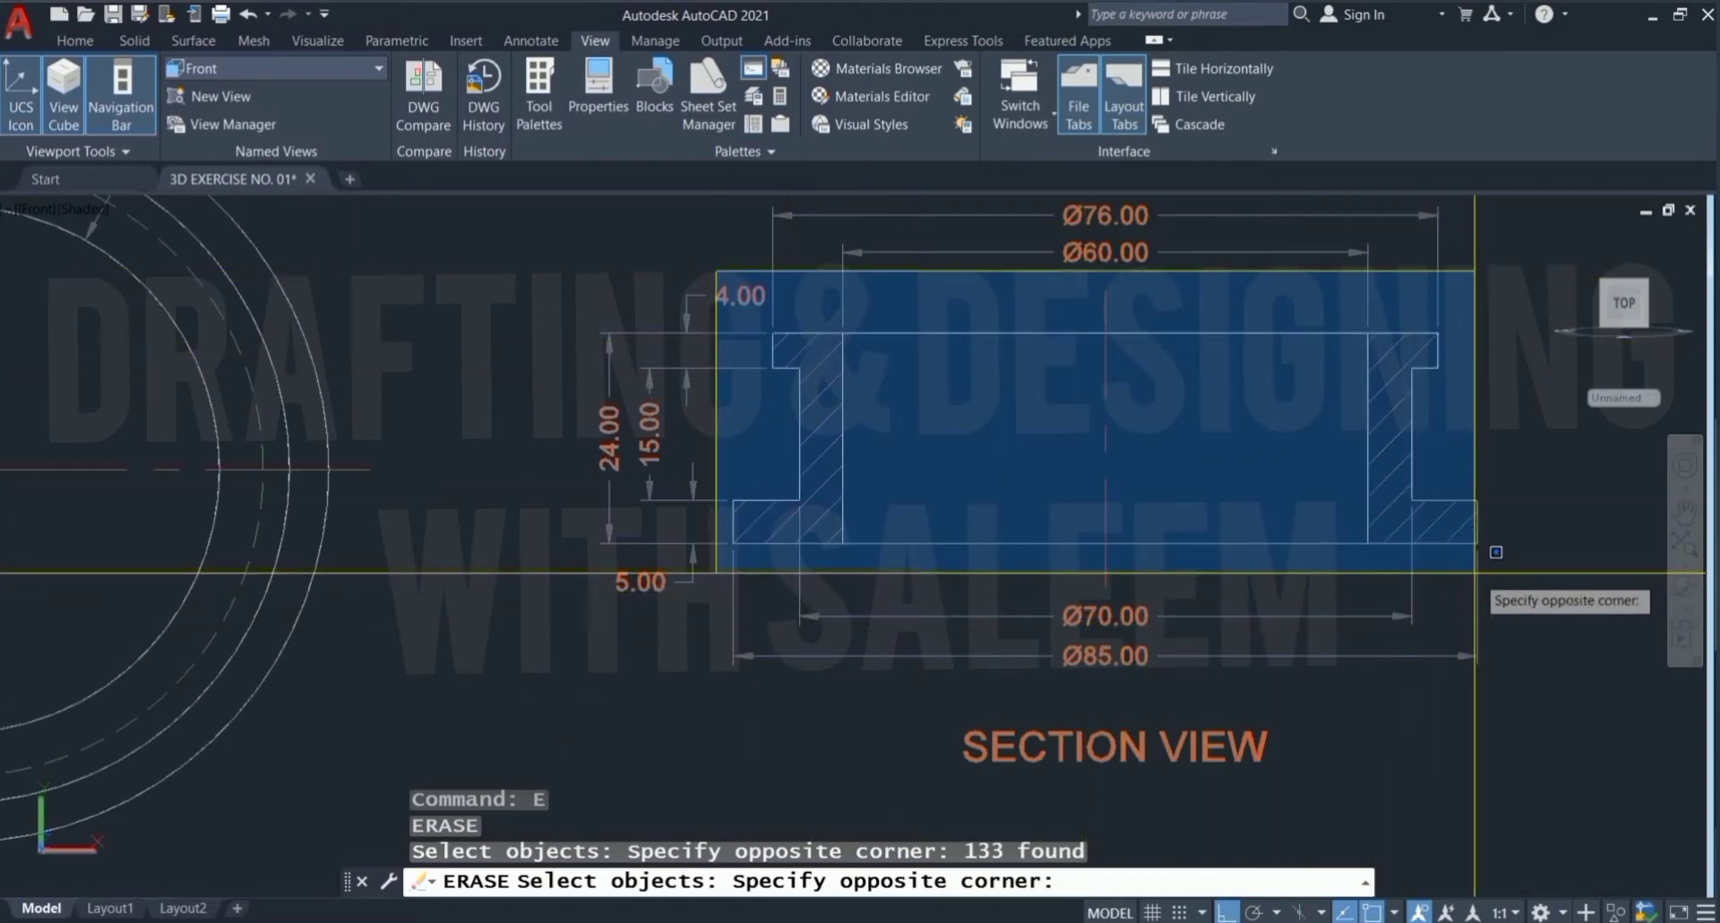
pyautogui.click(1508, 572)
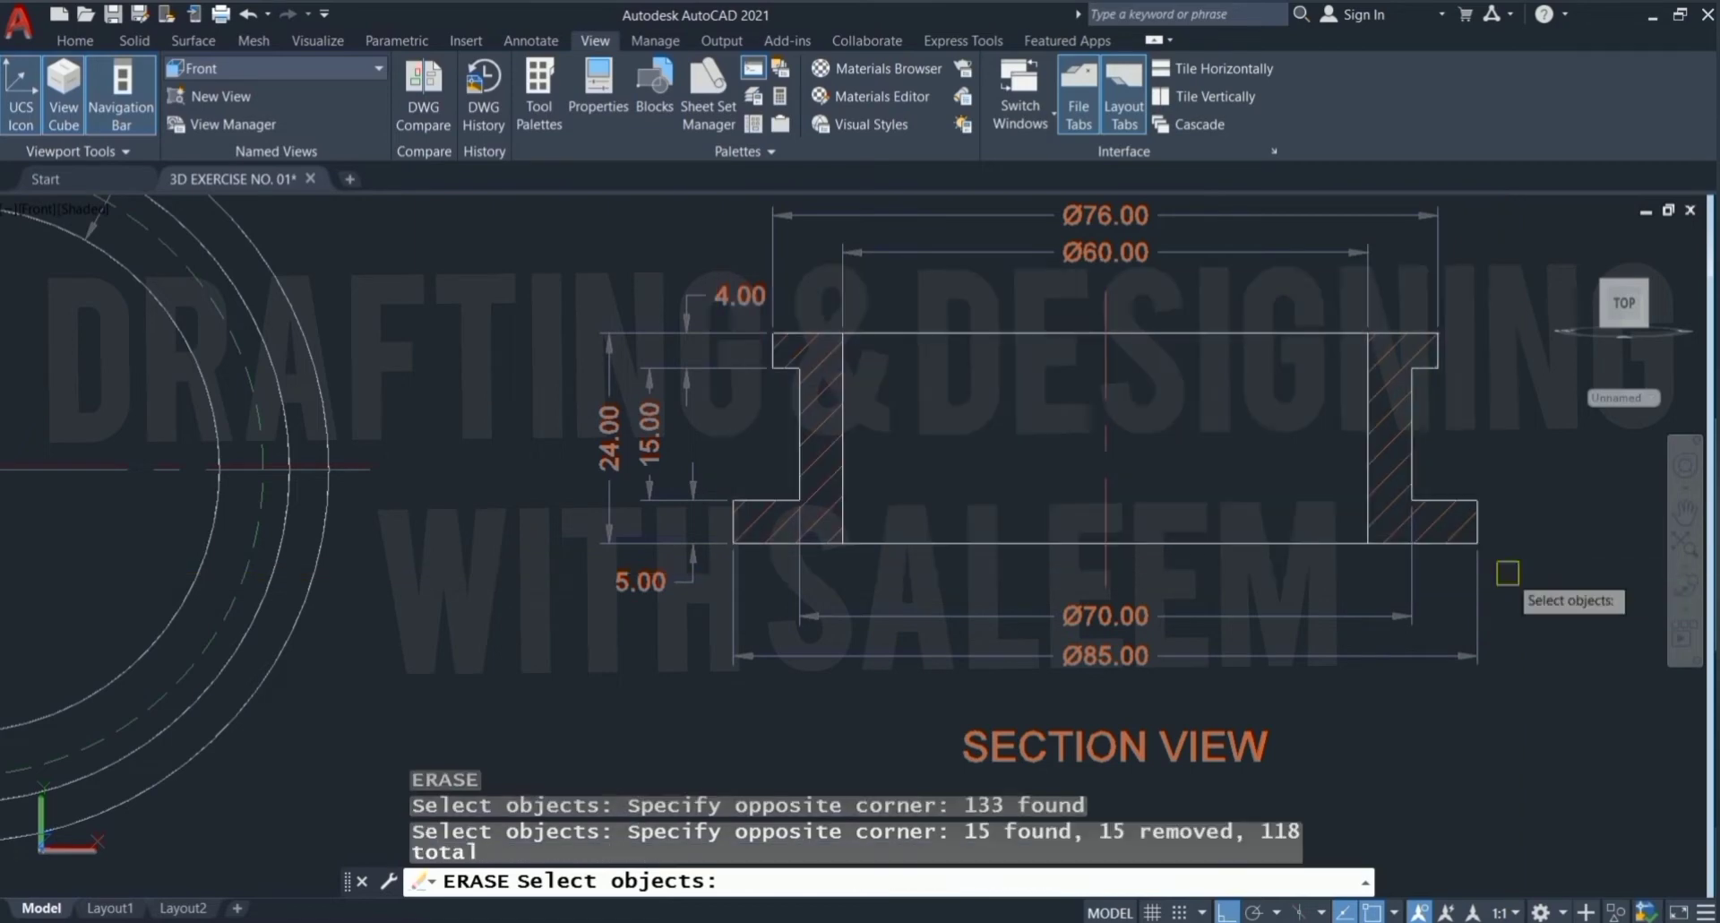
pyautogui.click(1091, 367)
pyautogui.click(1135, 401)
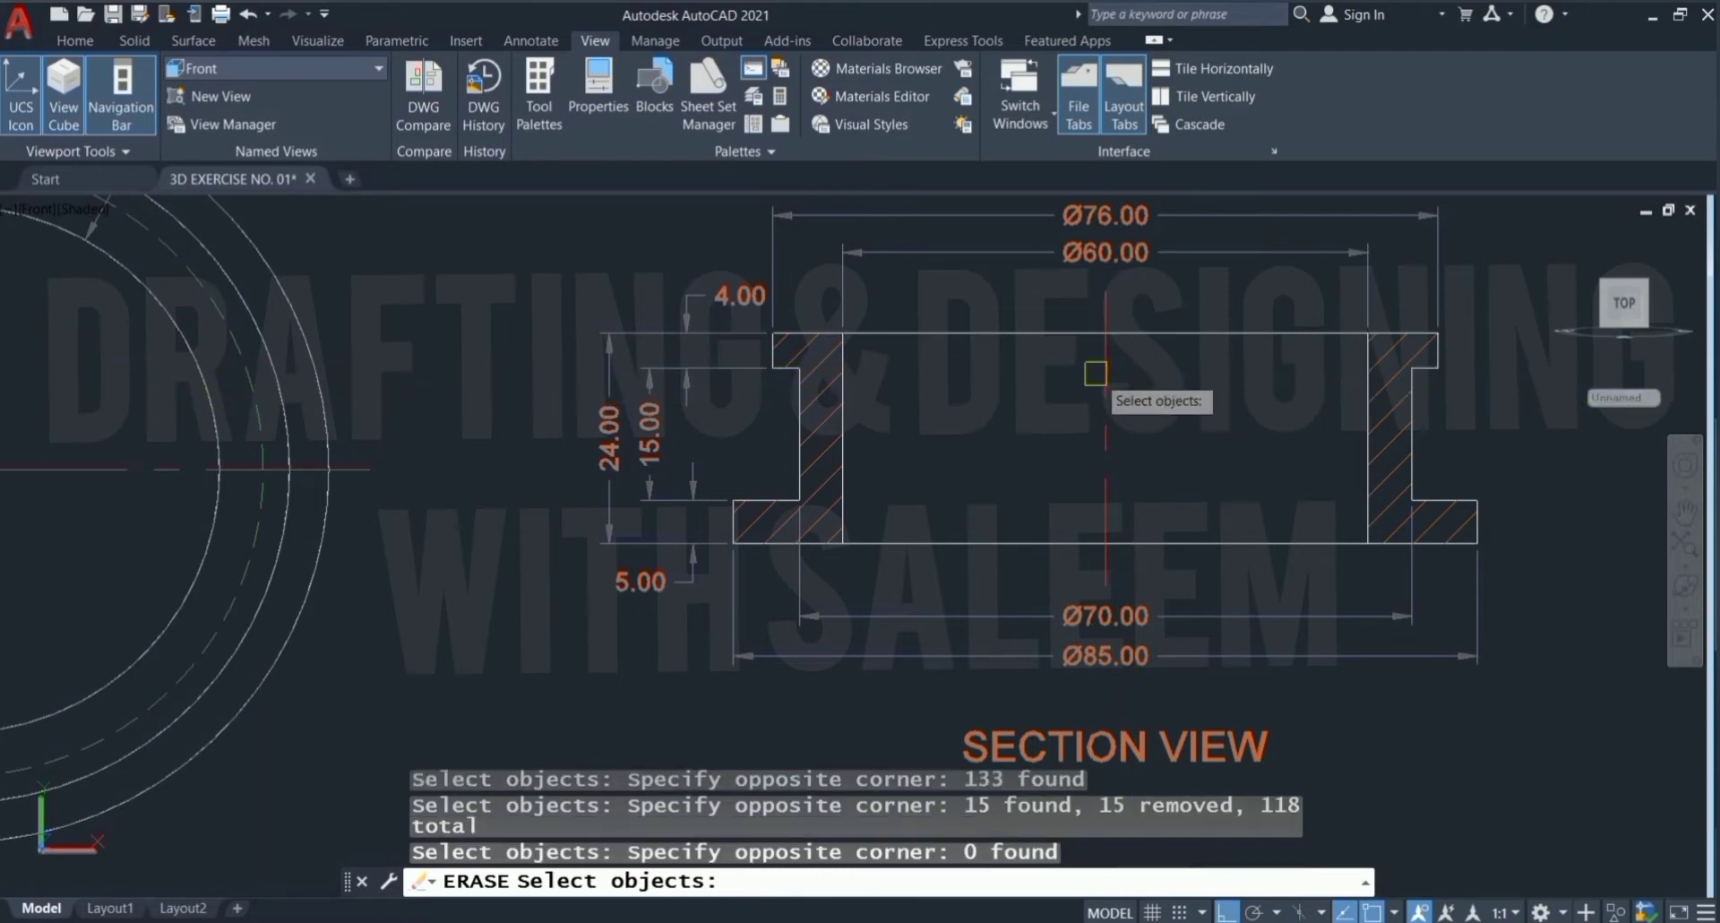
pyautogui.keyDown('shift'); pyautogui.click(1096, 373); pyautogui.keyUp('shift')
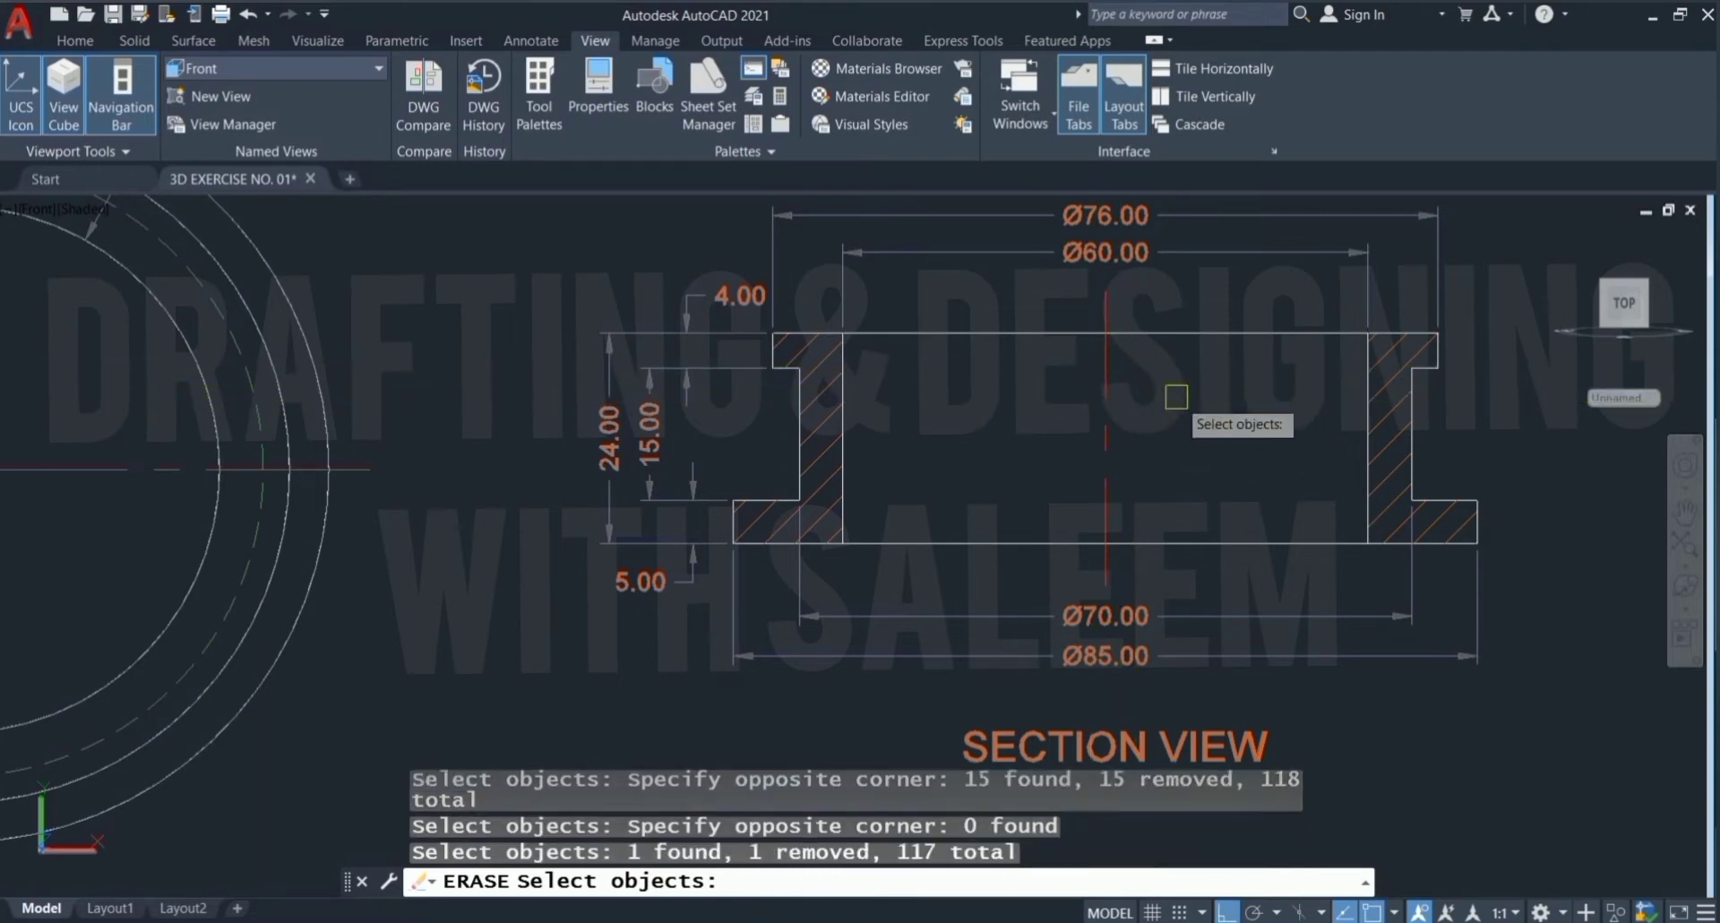
pyautogui.press('Return')
pyautogui.scroll(-2, 1174, 396)
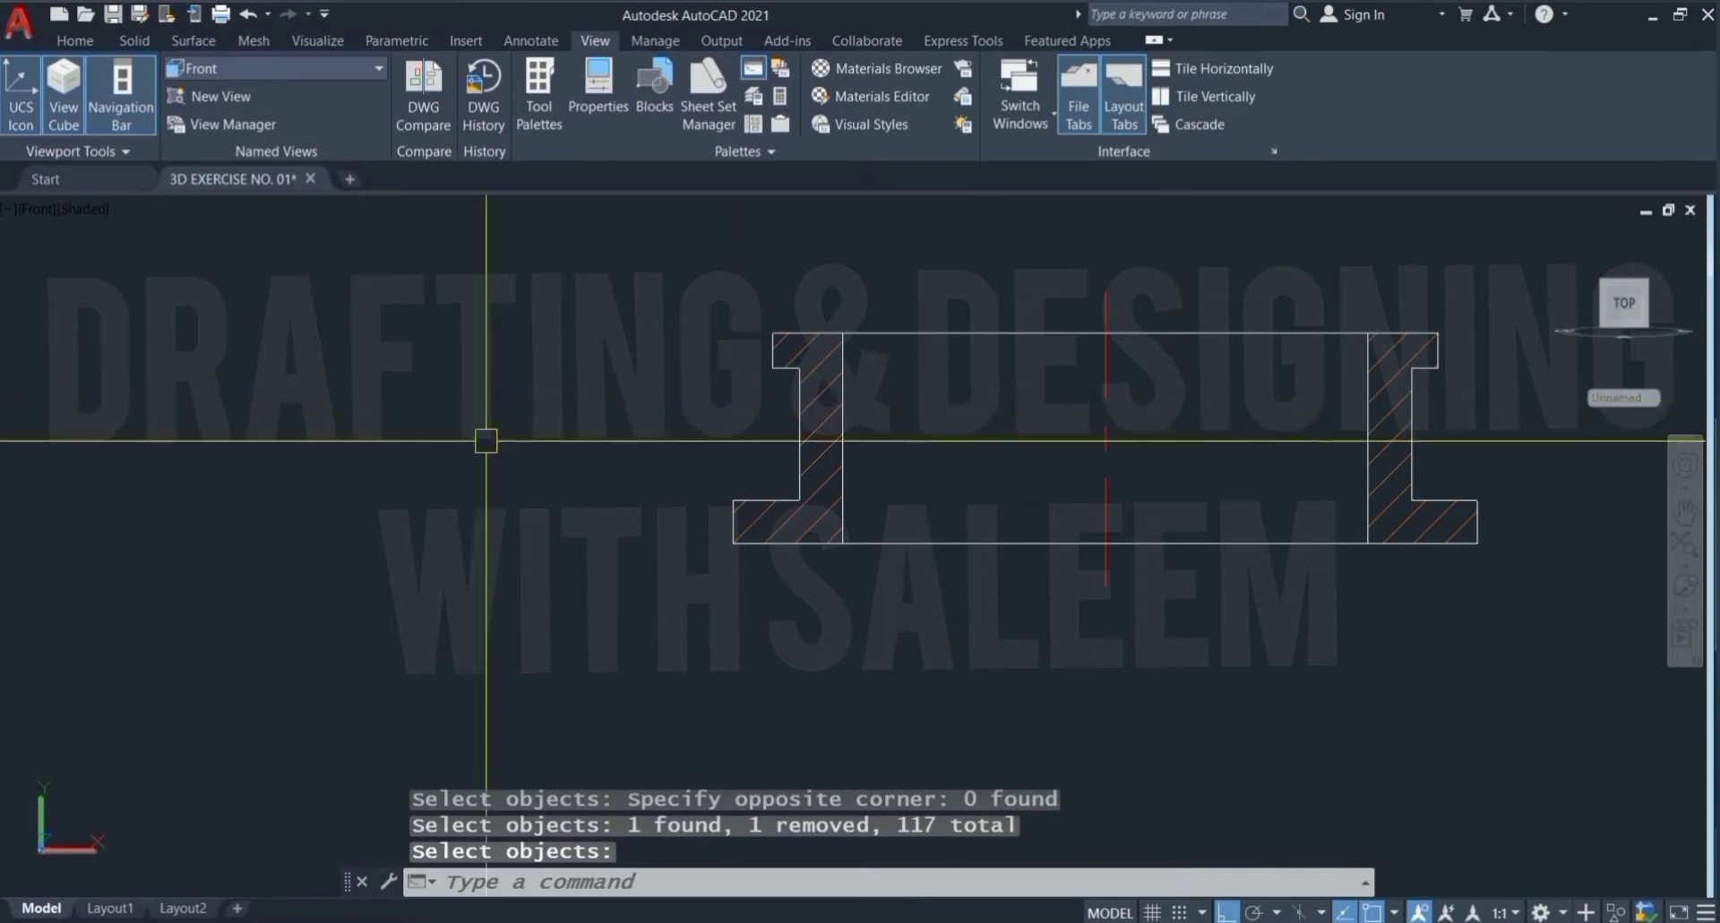
pyautogui.scroll(1, 812, 436)
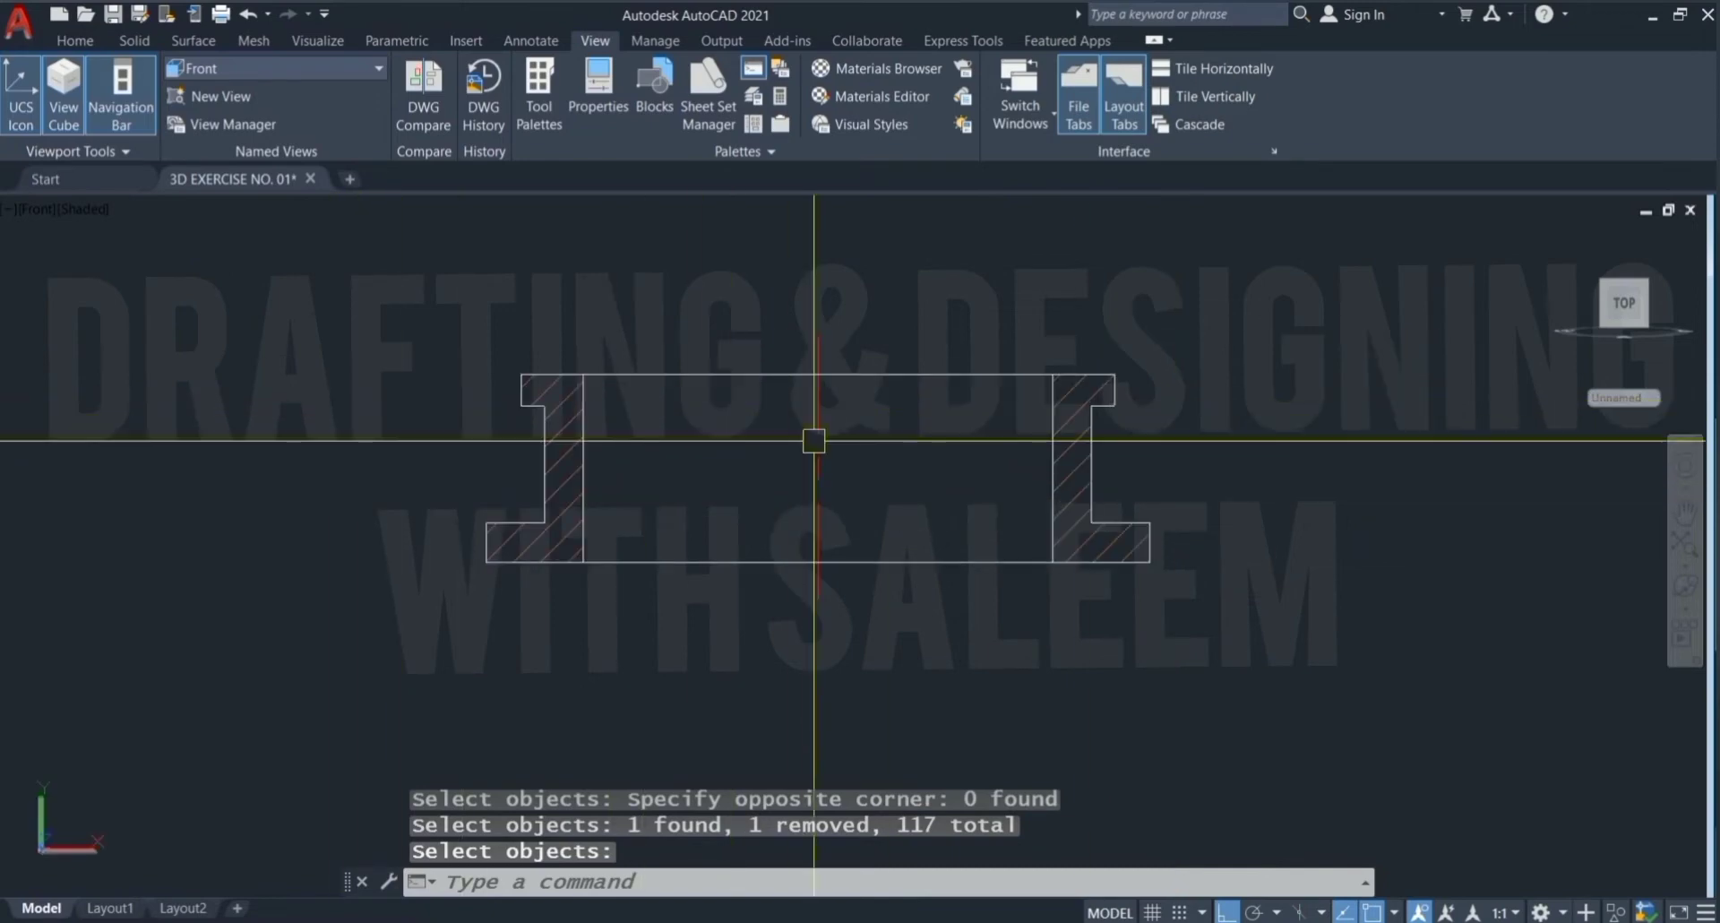
pyautogui.scroll(2, 812, 437)
pyautogui.scroll(-2, 991, 537)
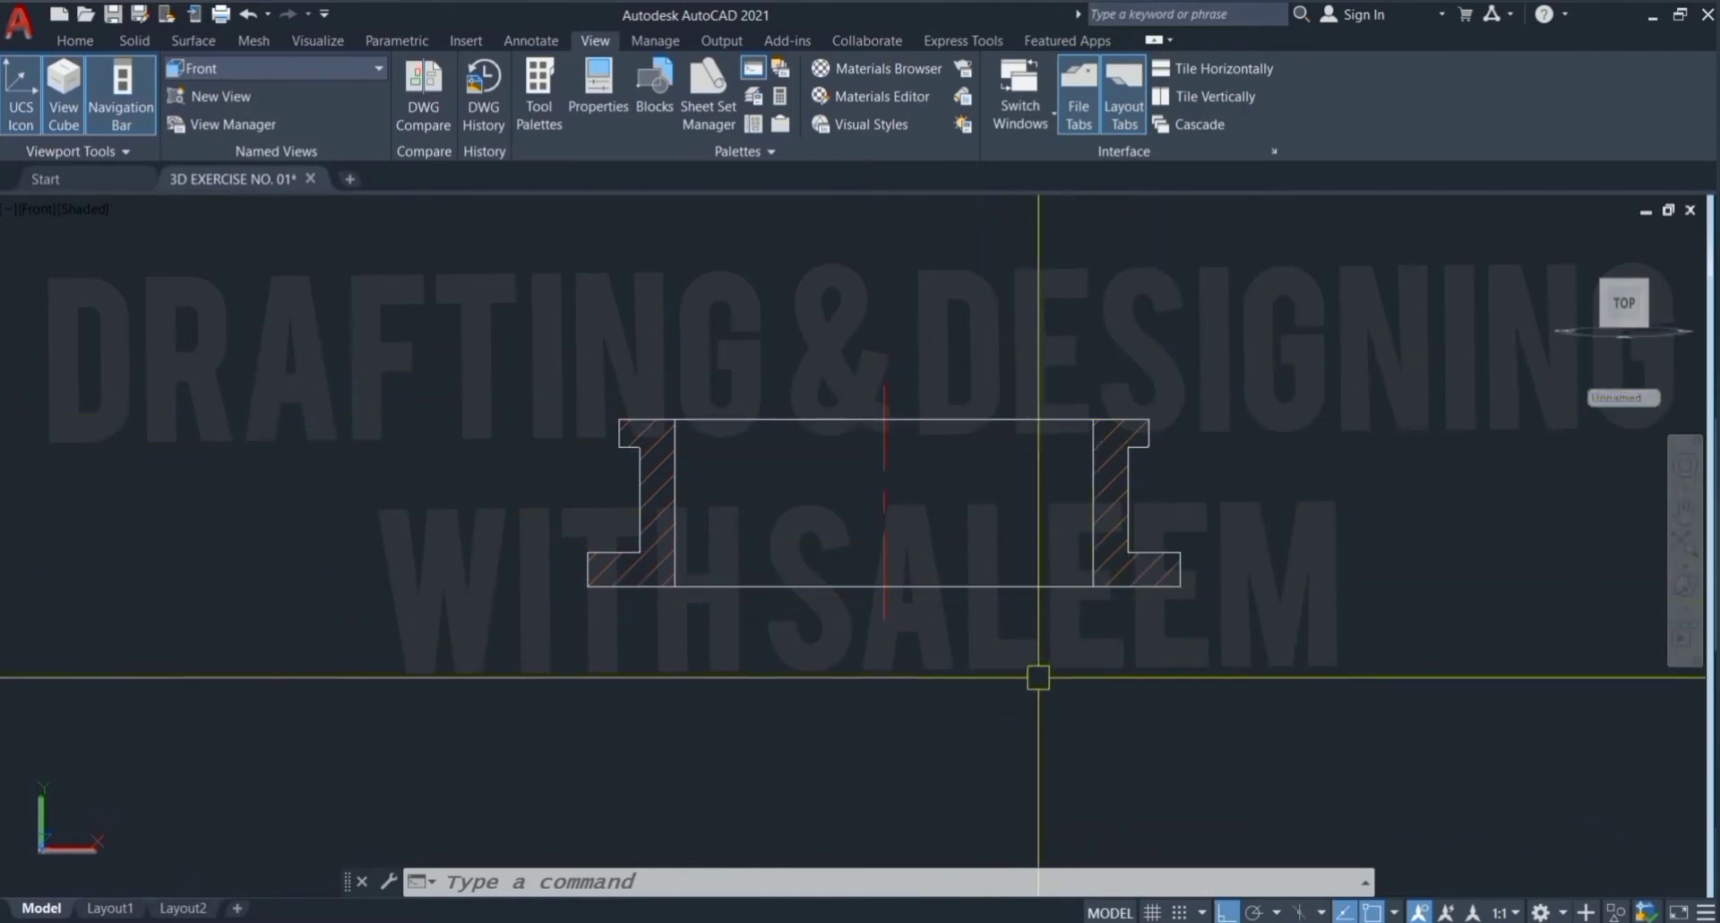
# Step: Delete the section hatch and trim the top line joining the two halves
pyautogui.click(1106, 465)
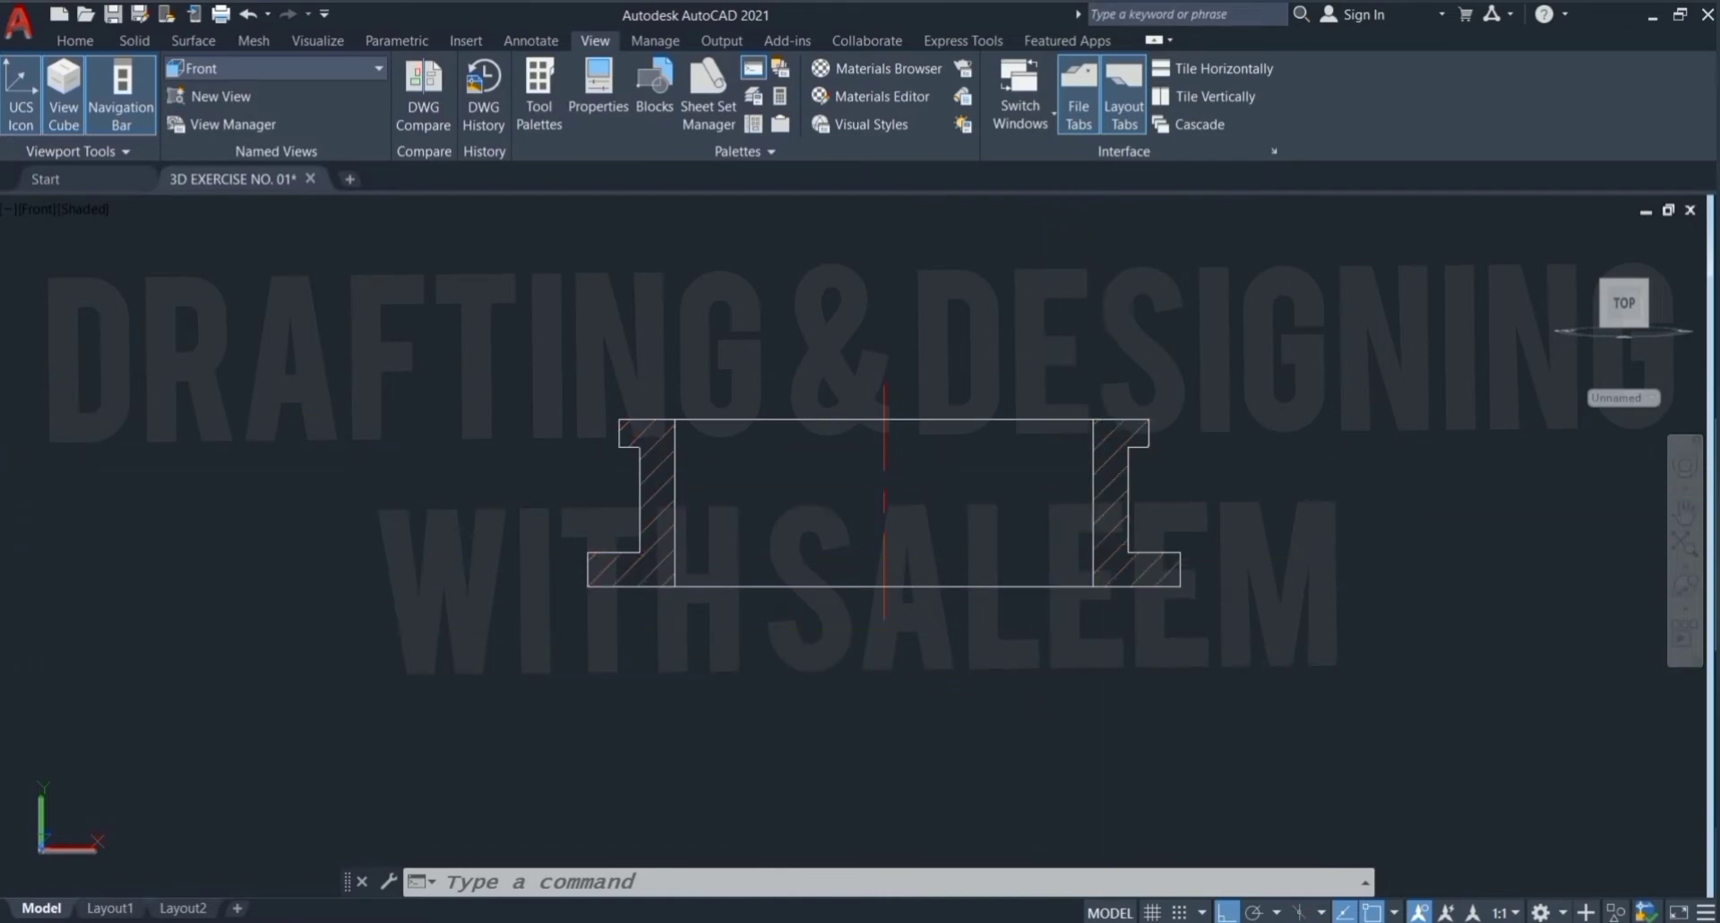
pyautogui.press('Delete')
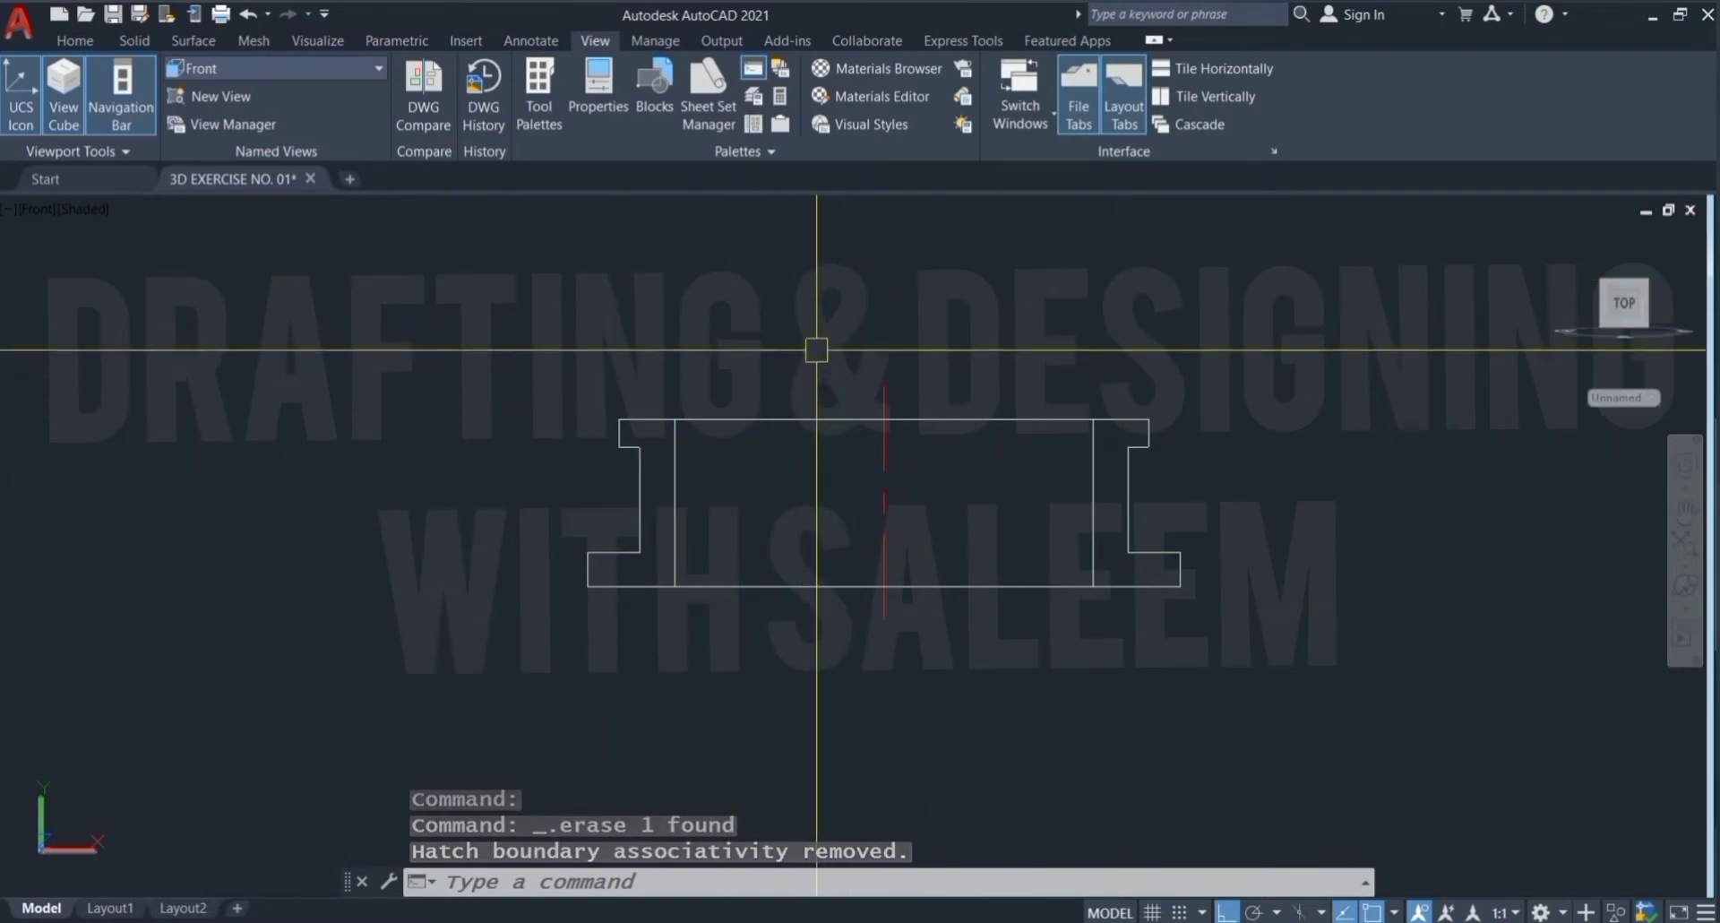
pyautogui.write('TR')
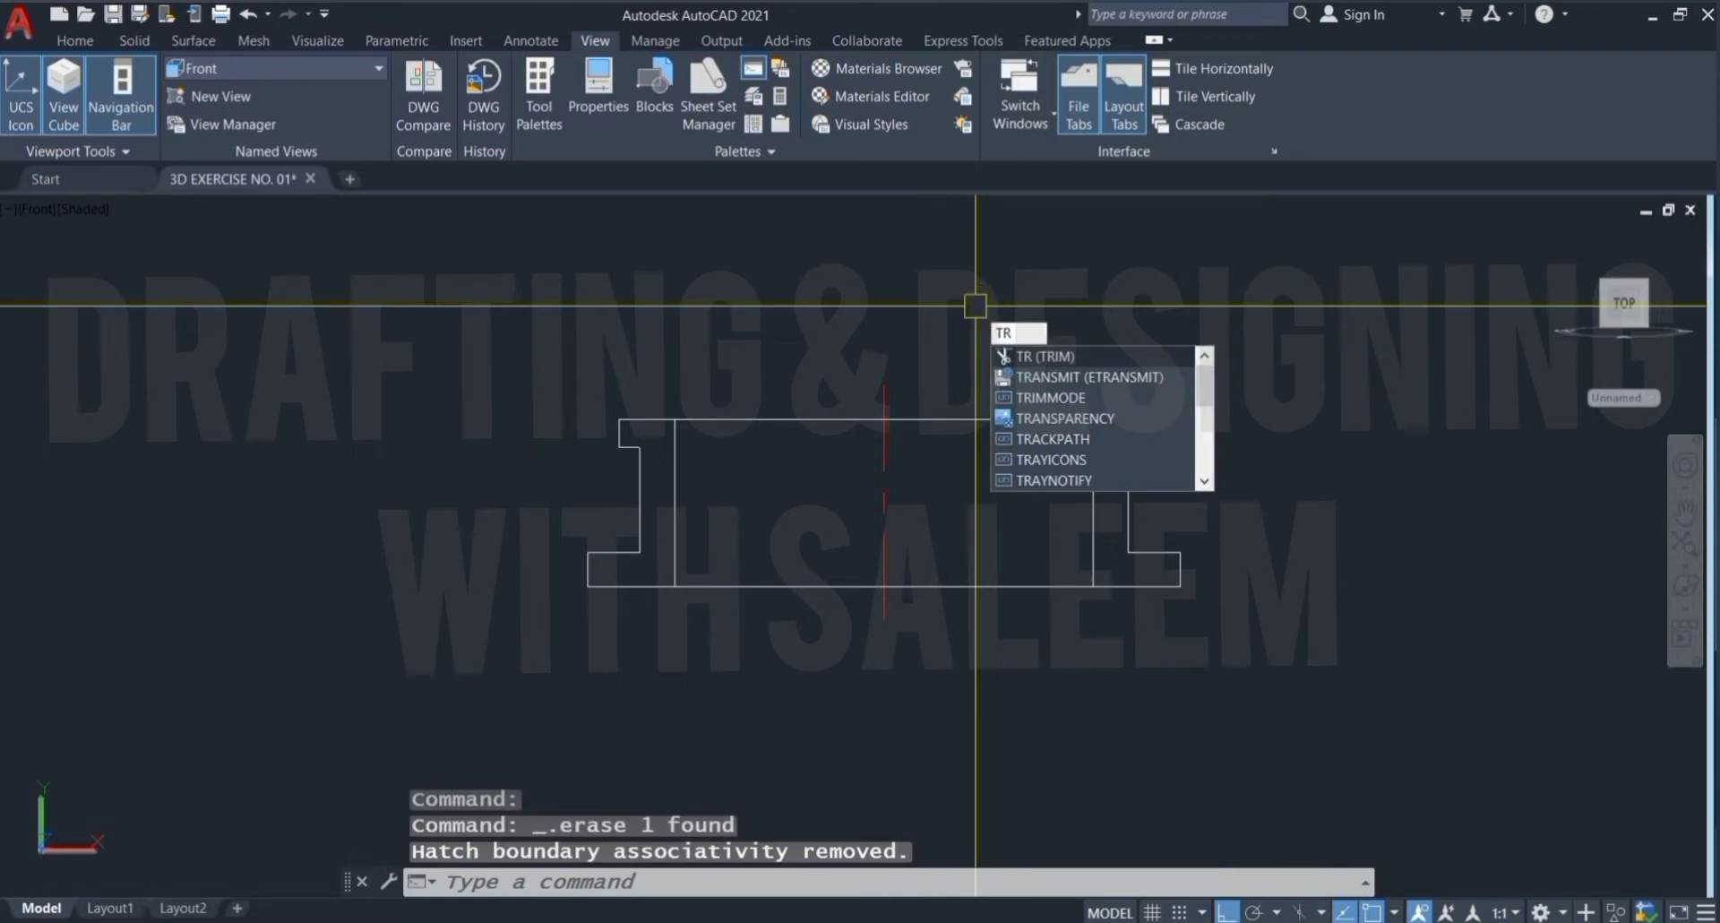
pyautogui.press('Return')
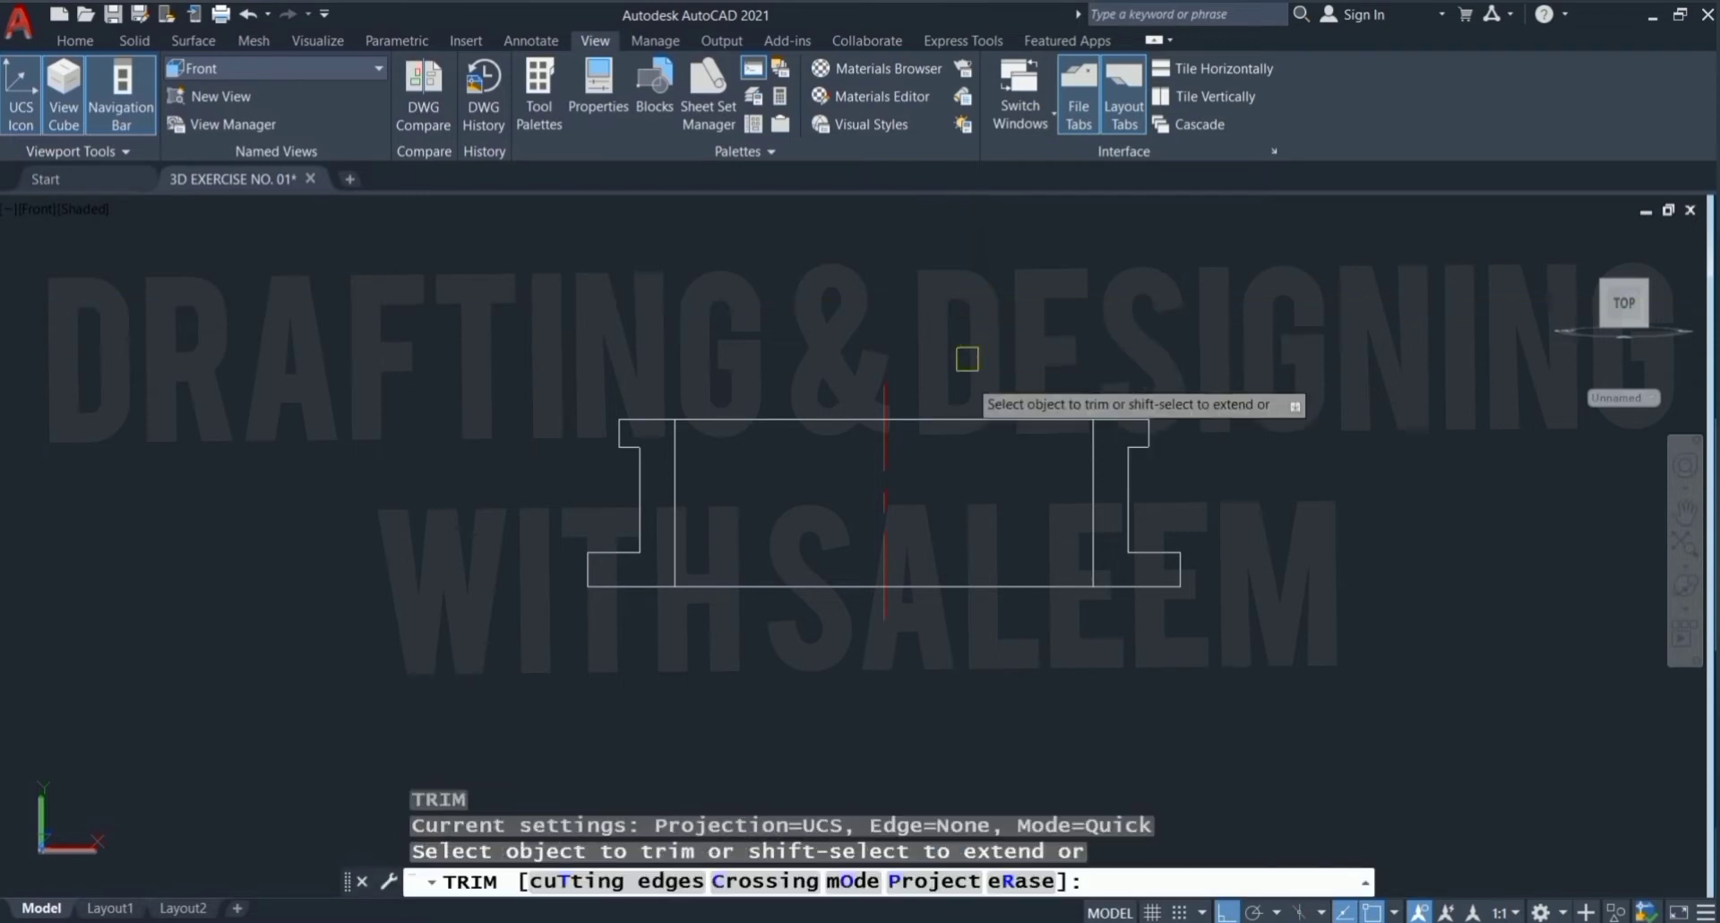
pyautogui.click(979, 418)
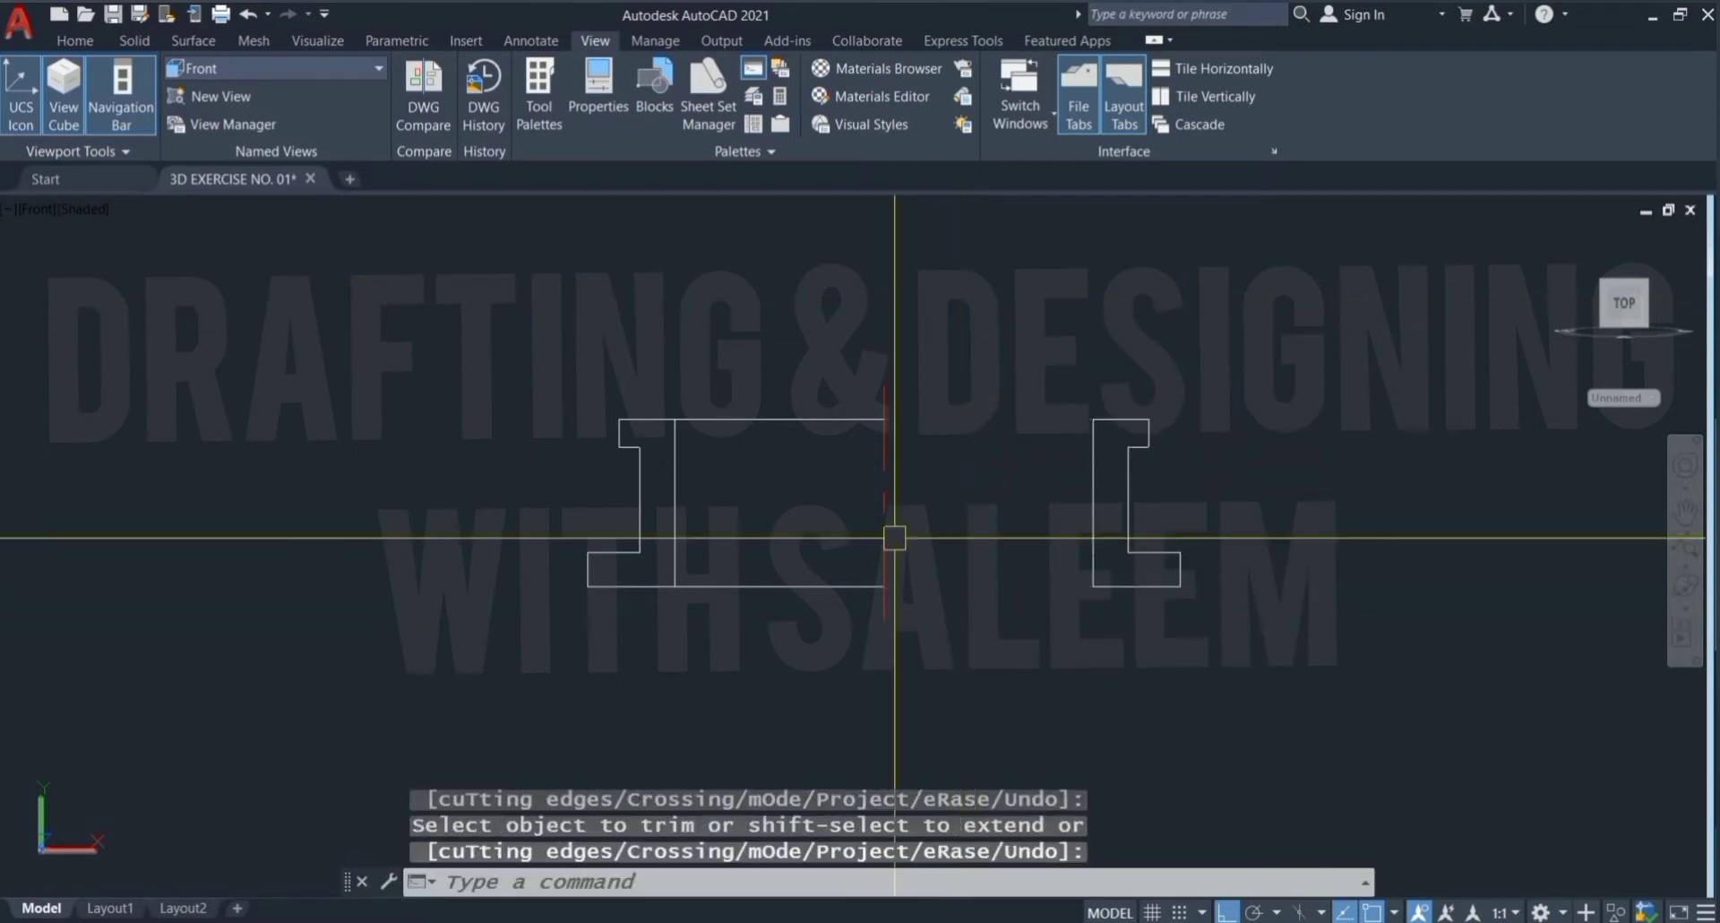
# Step: Delete the left half of the bushing section
pyautogui.click(786, 312)
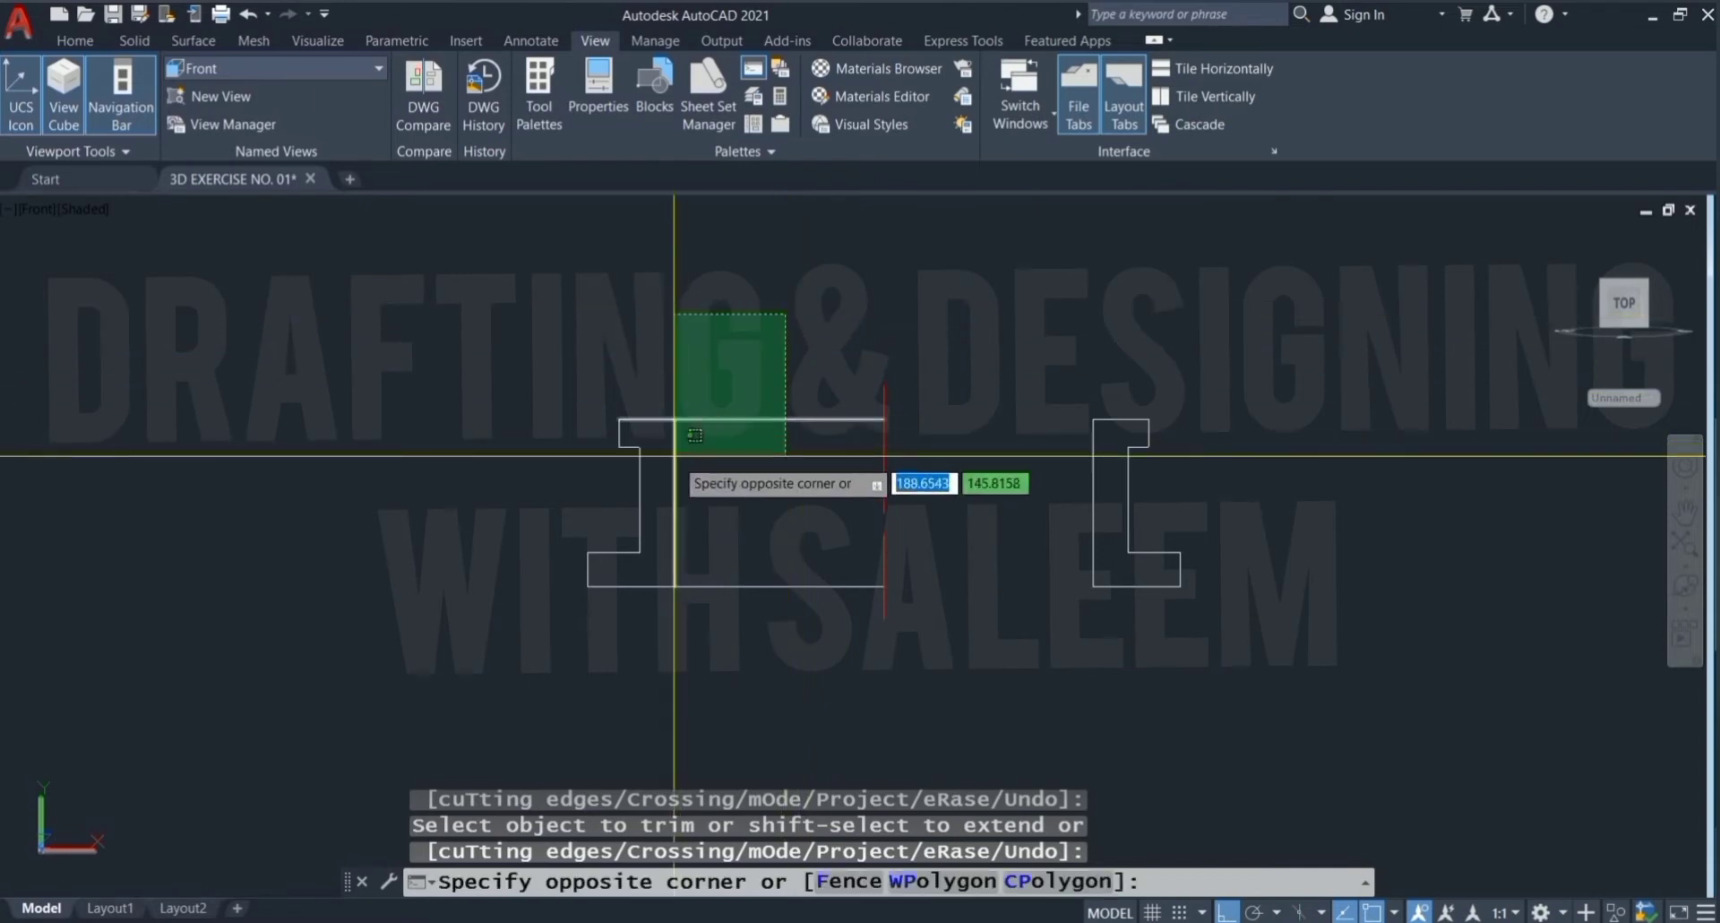
pyautogui.click(531, 636)
pyautogui.press('Delete')
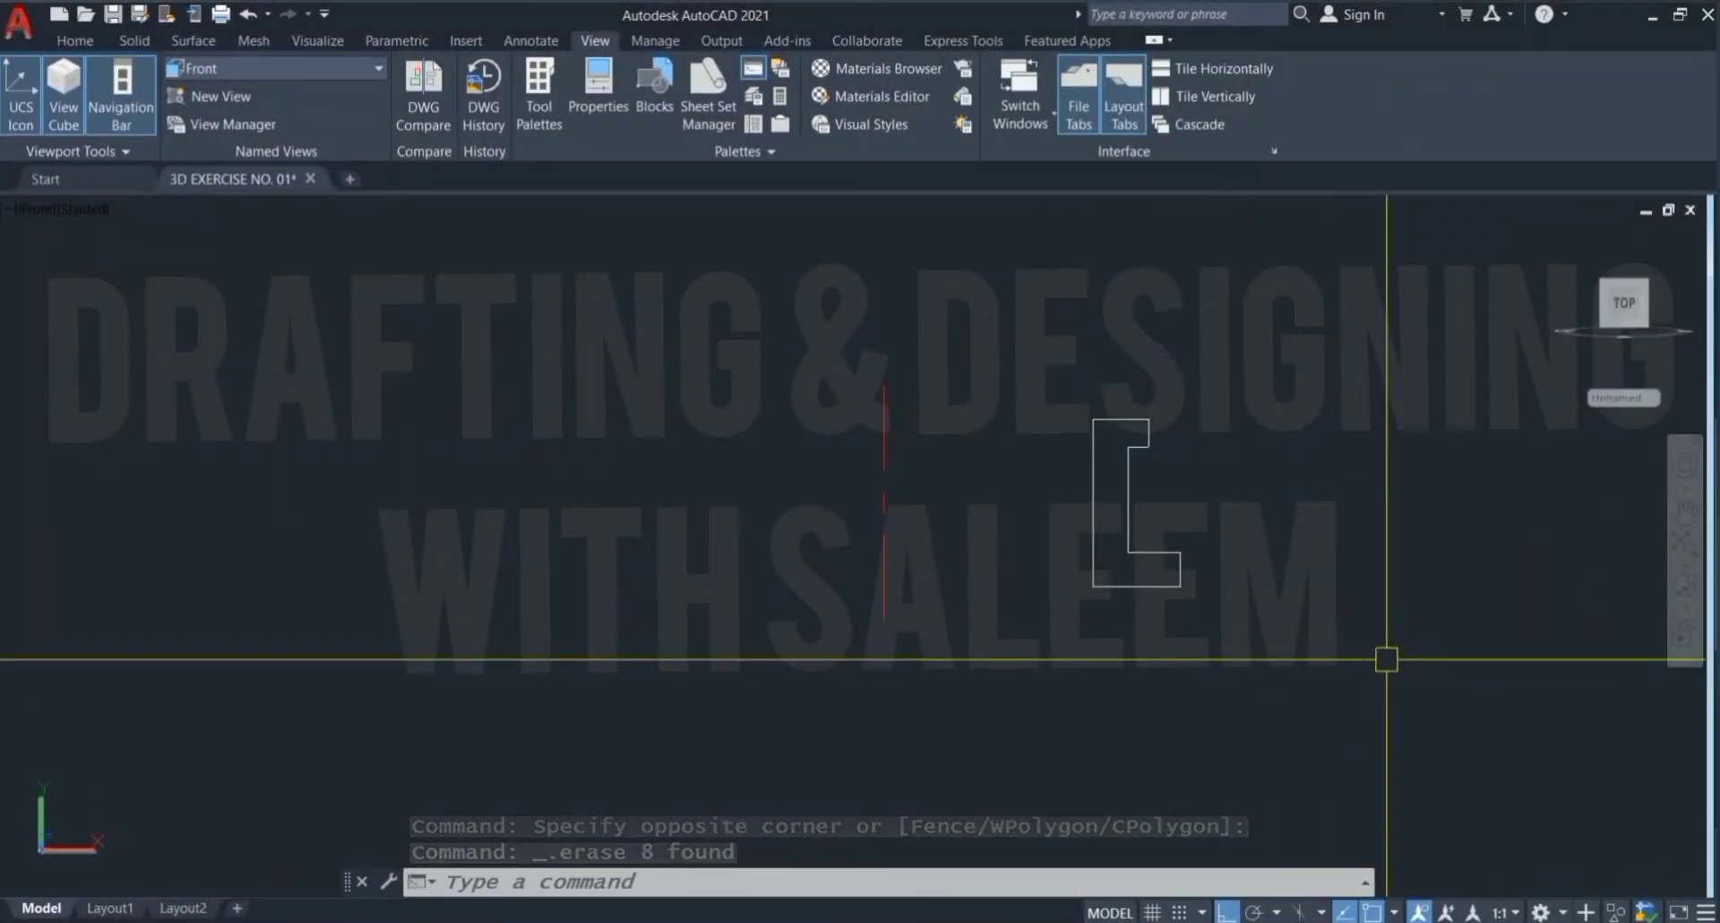
# Step: Convert the L-shaped profile into one region with the REGION command
pyautogui.write('REG')
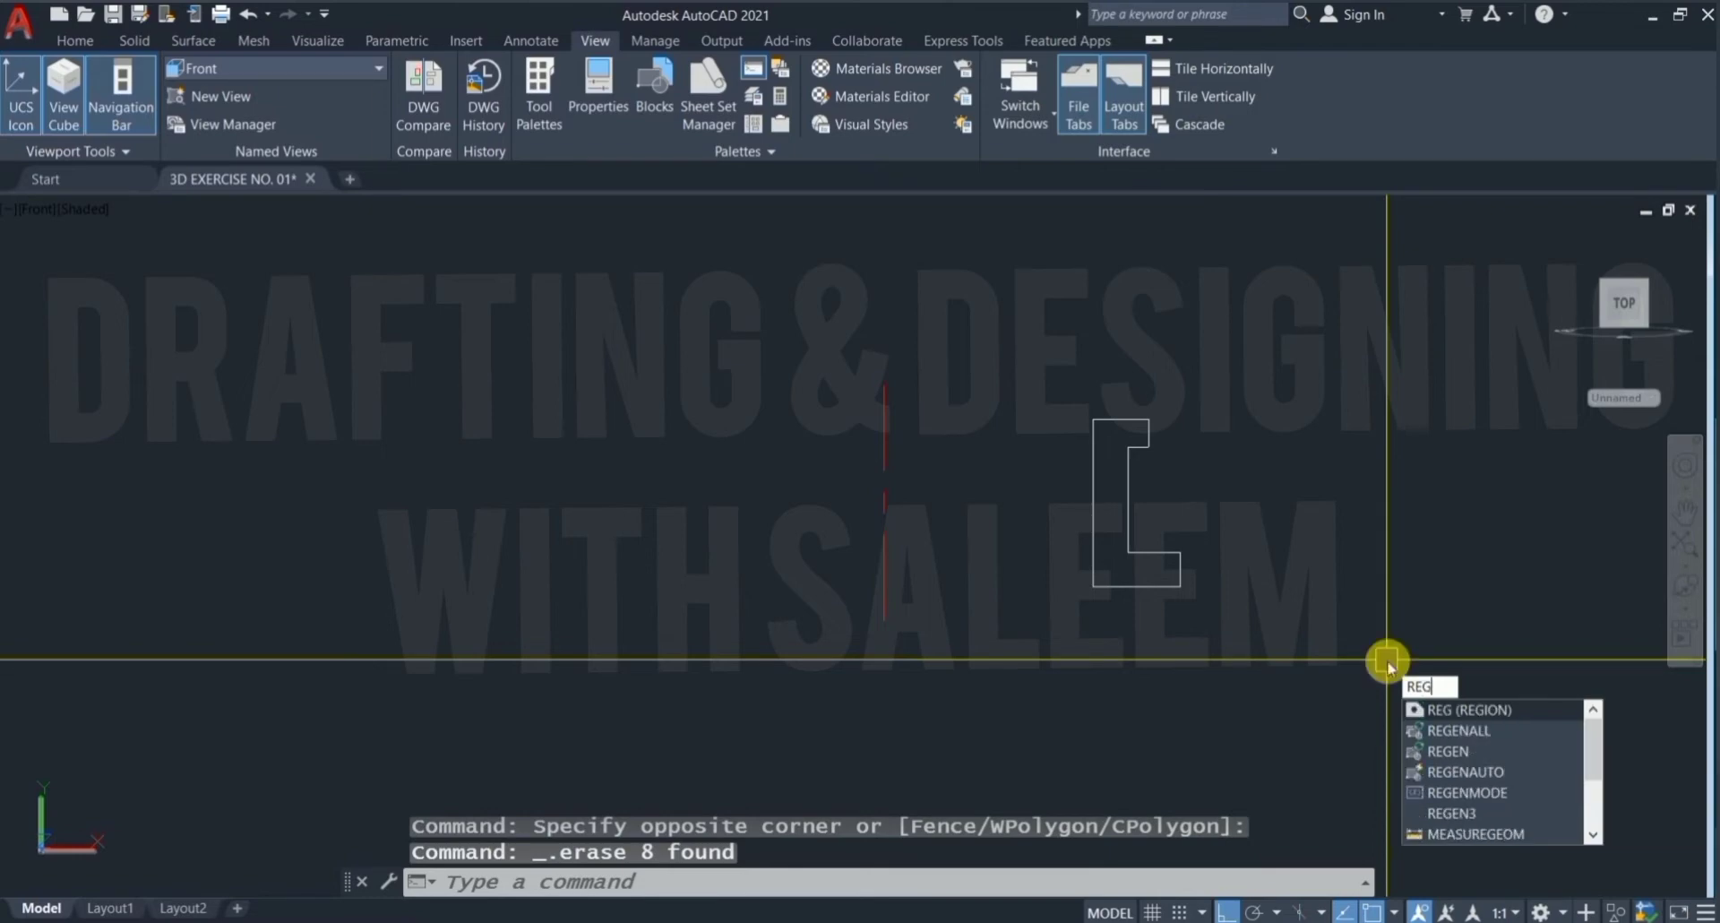
pyautogui.press('Return')
pyautogui.click(1057, 355)
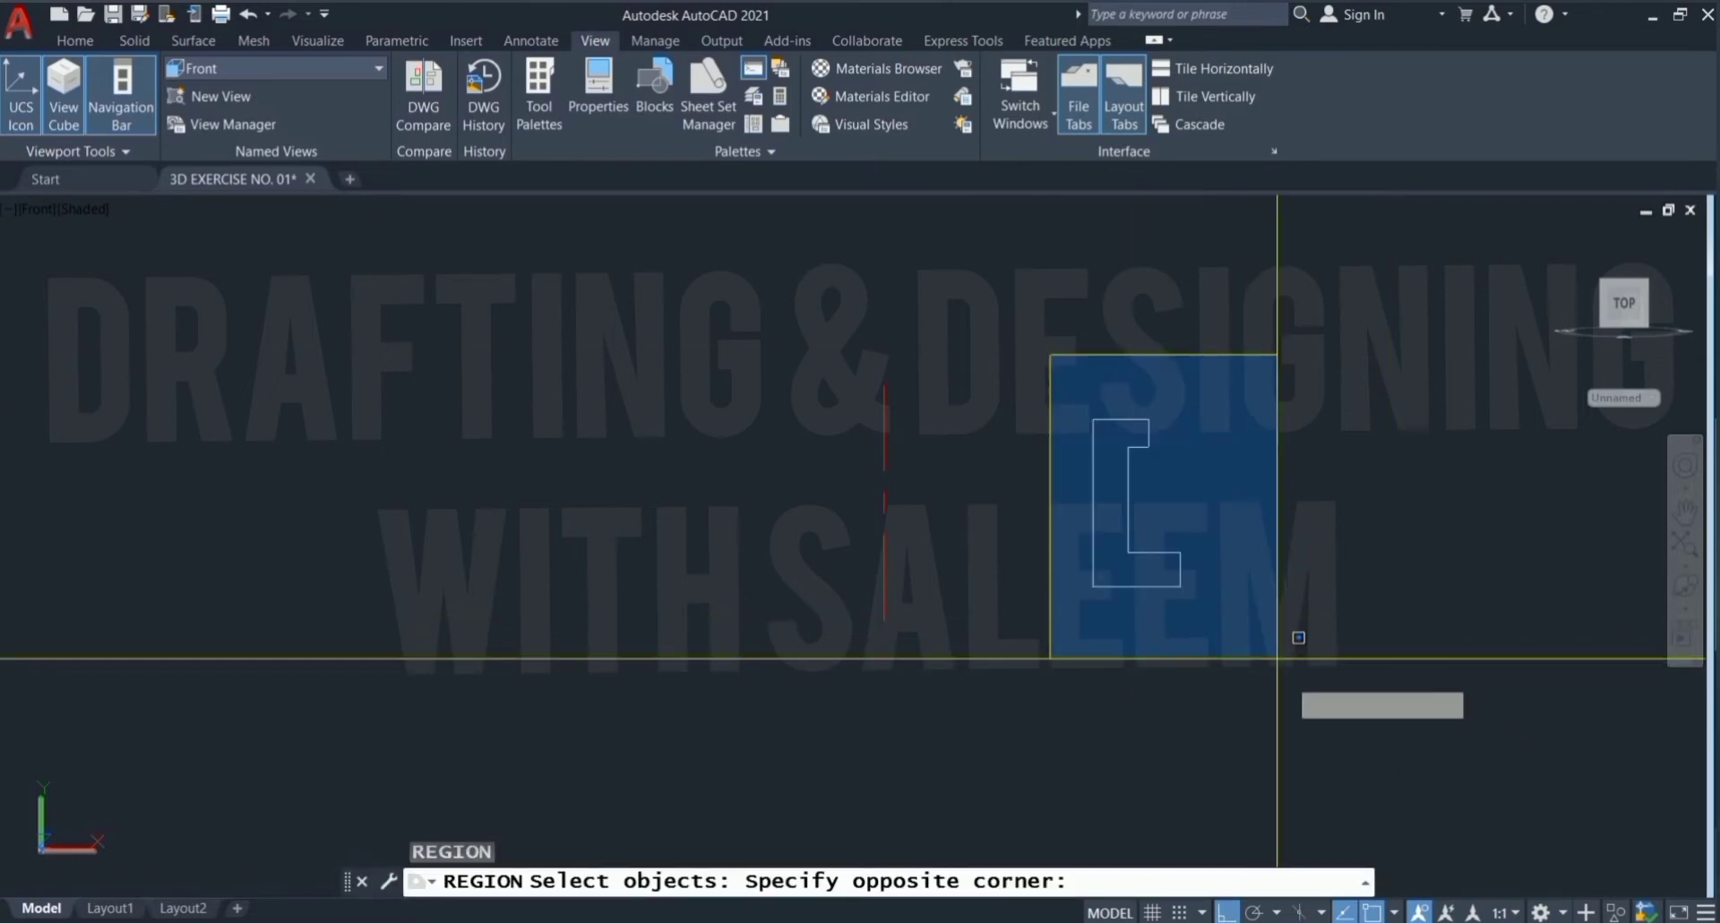
pyautogui.click(1299, 699)
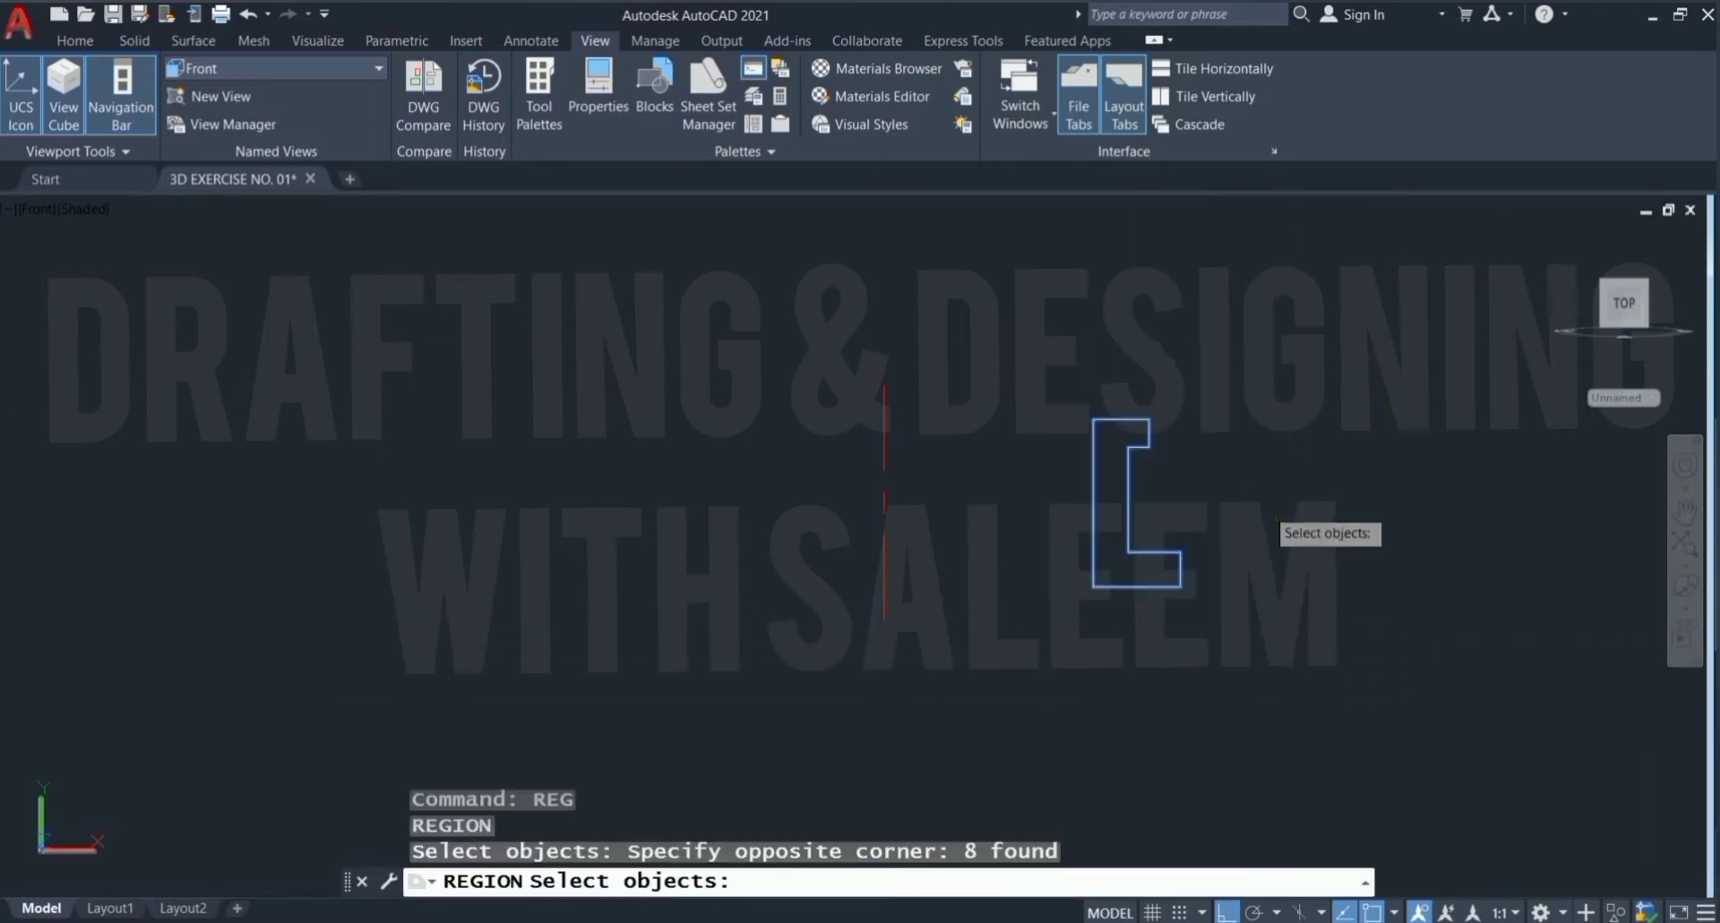
pyautogui.press('Return')
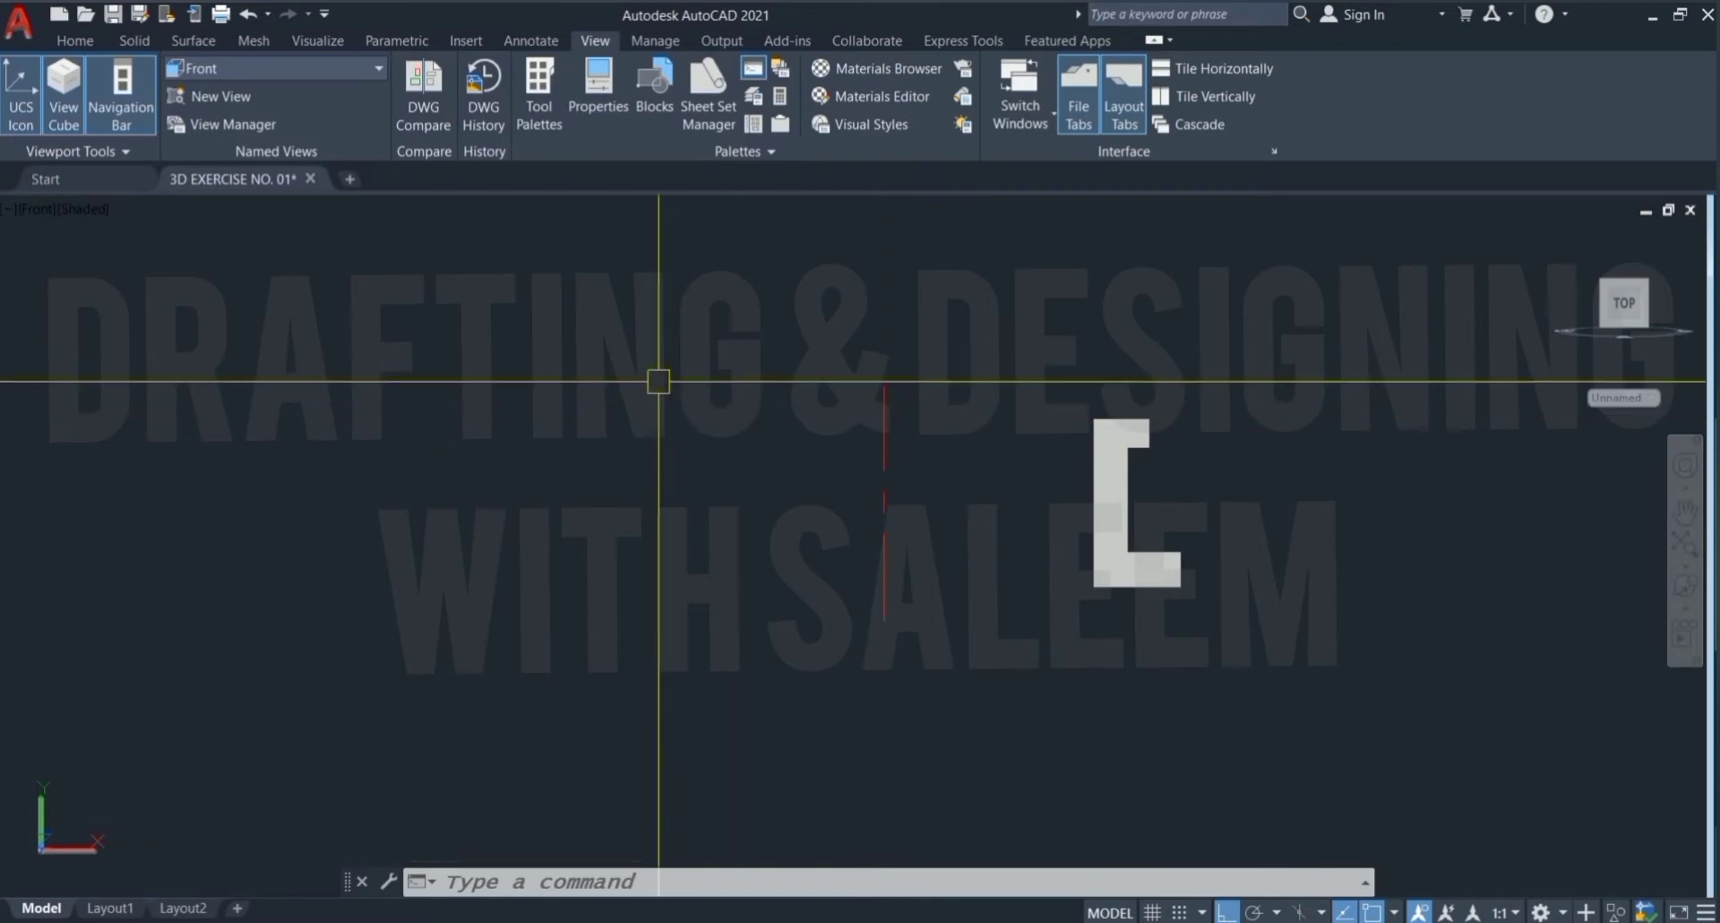
# Step: Revolve the L region 360° about the red centre line into the flanged bushing solid
pyautogui.click(73, 42)
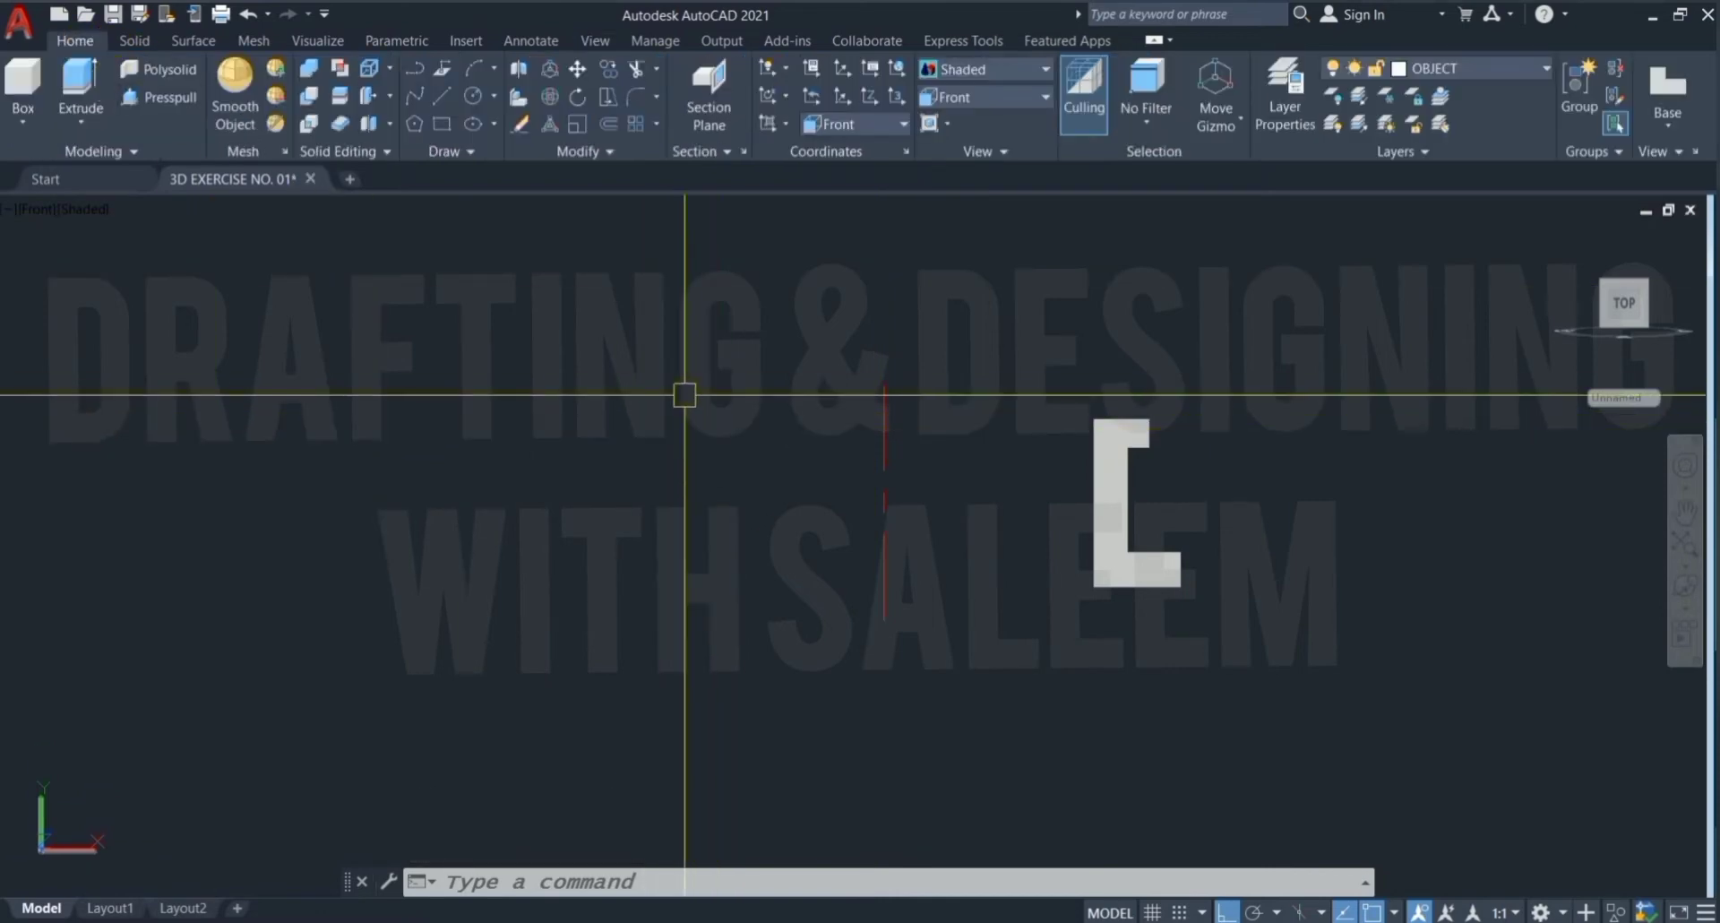
pyautogui.click(81, 120)
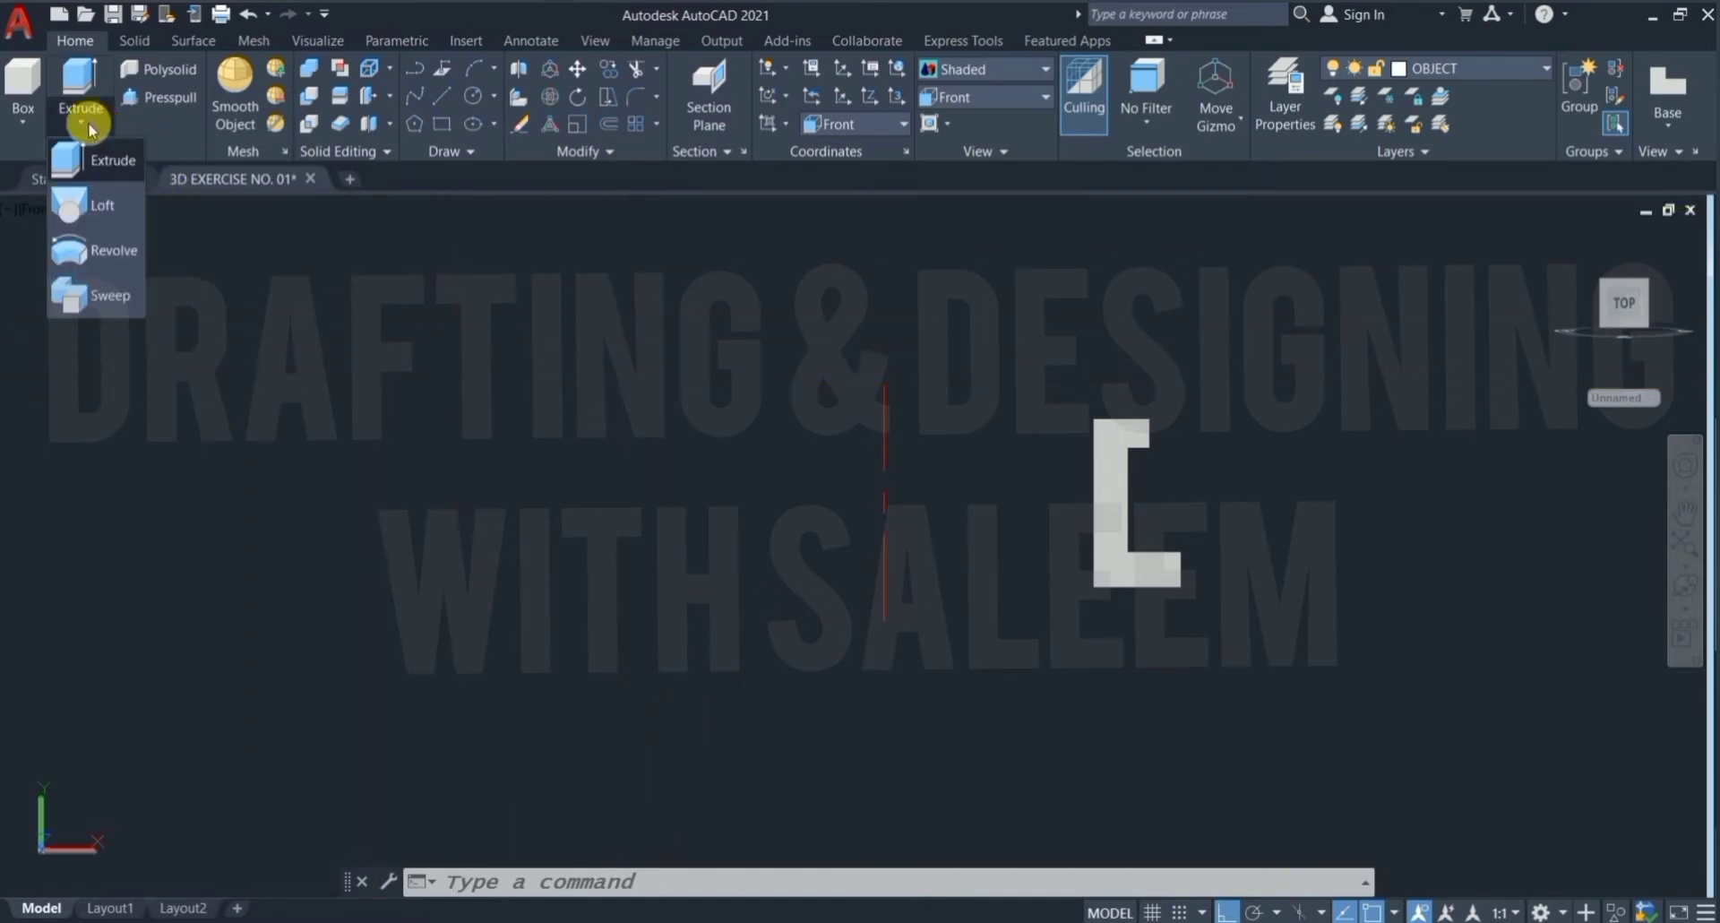
pyautogui.click(105, 252)
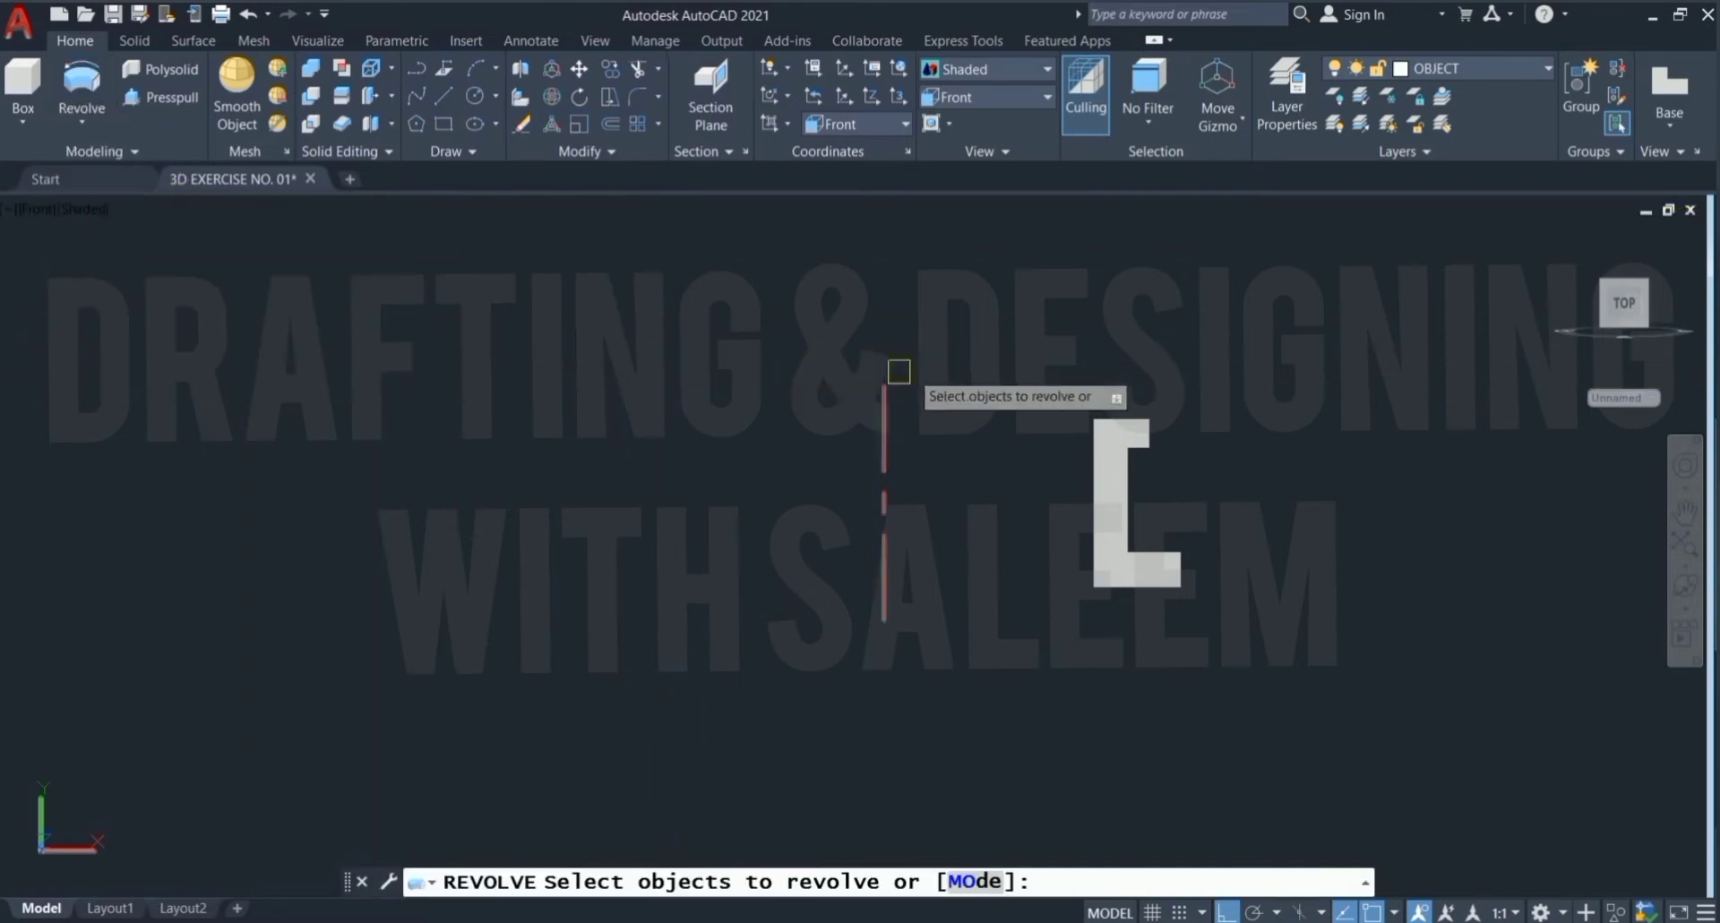
pyautogui.click(1044, 353)
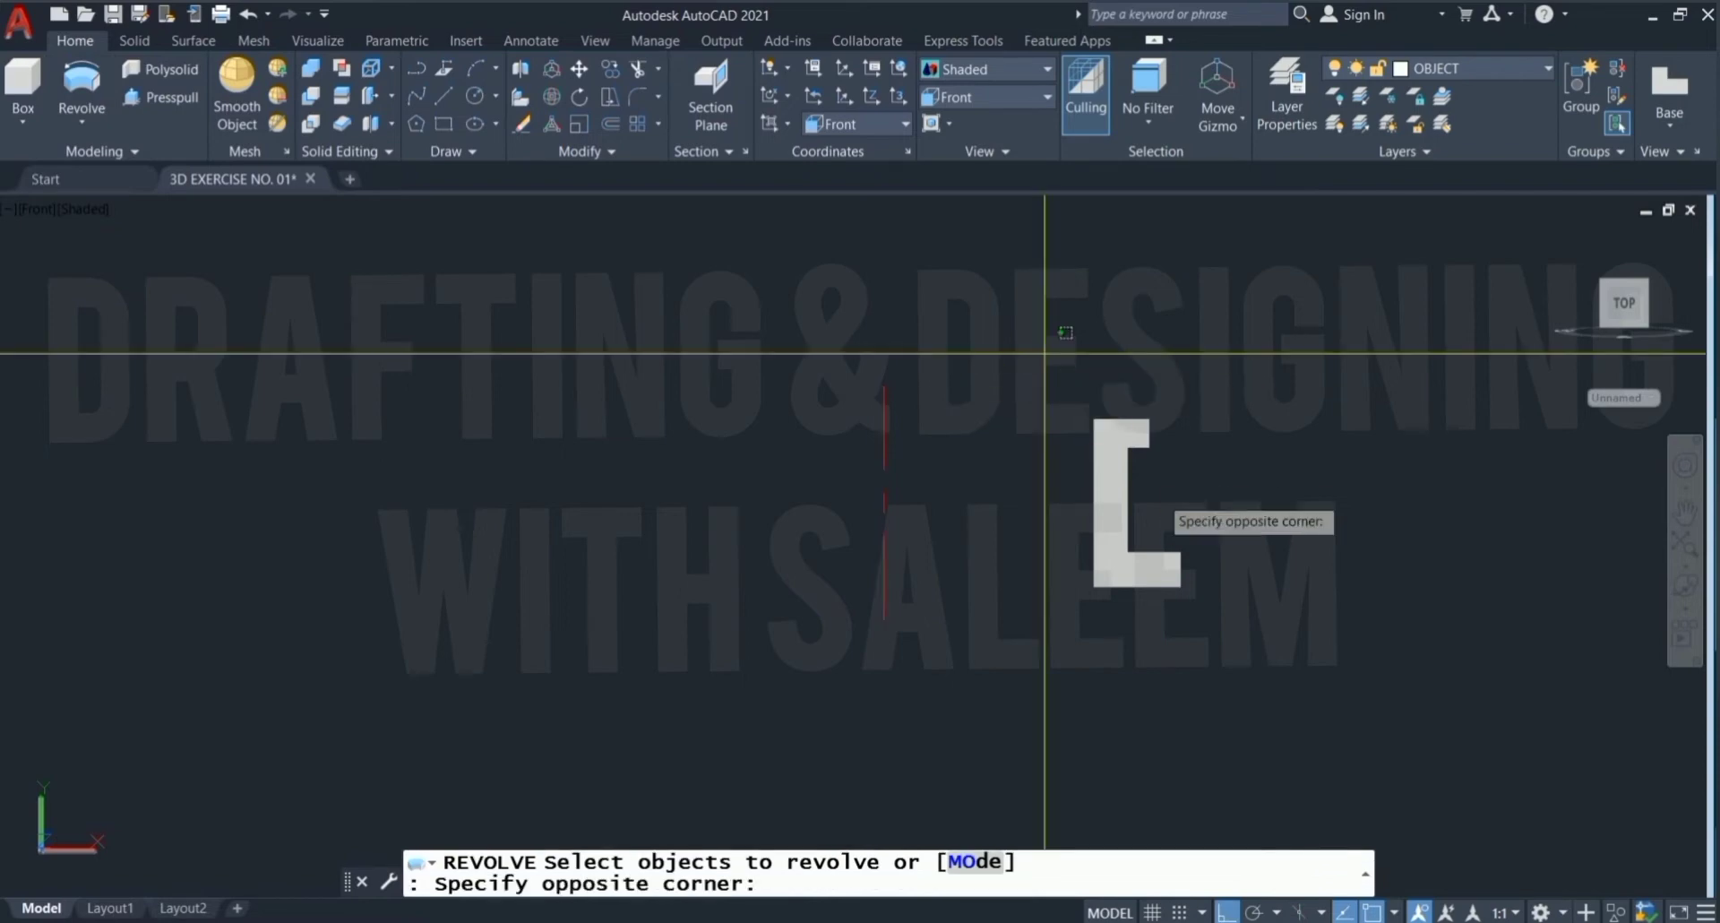
pyautogui.click(1272, 624)
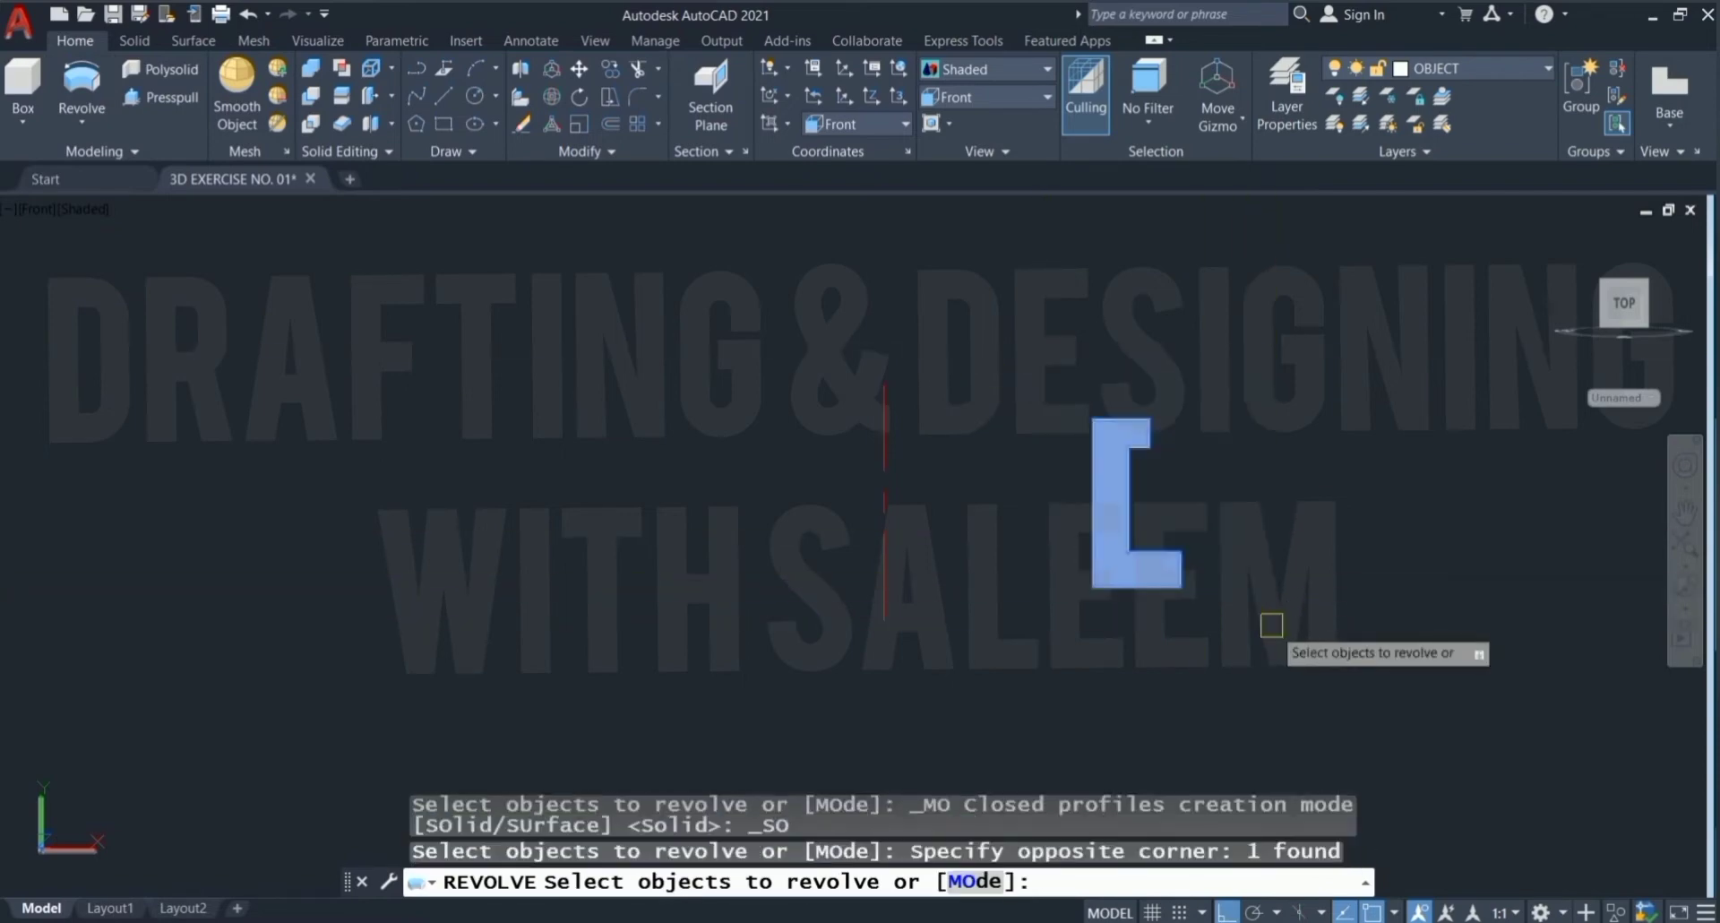
pyautogui.press('Return')
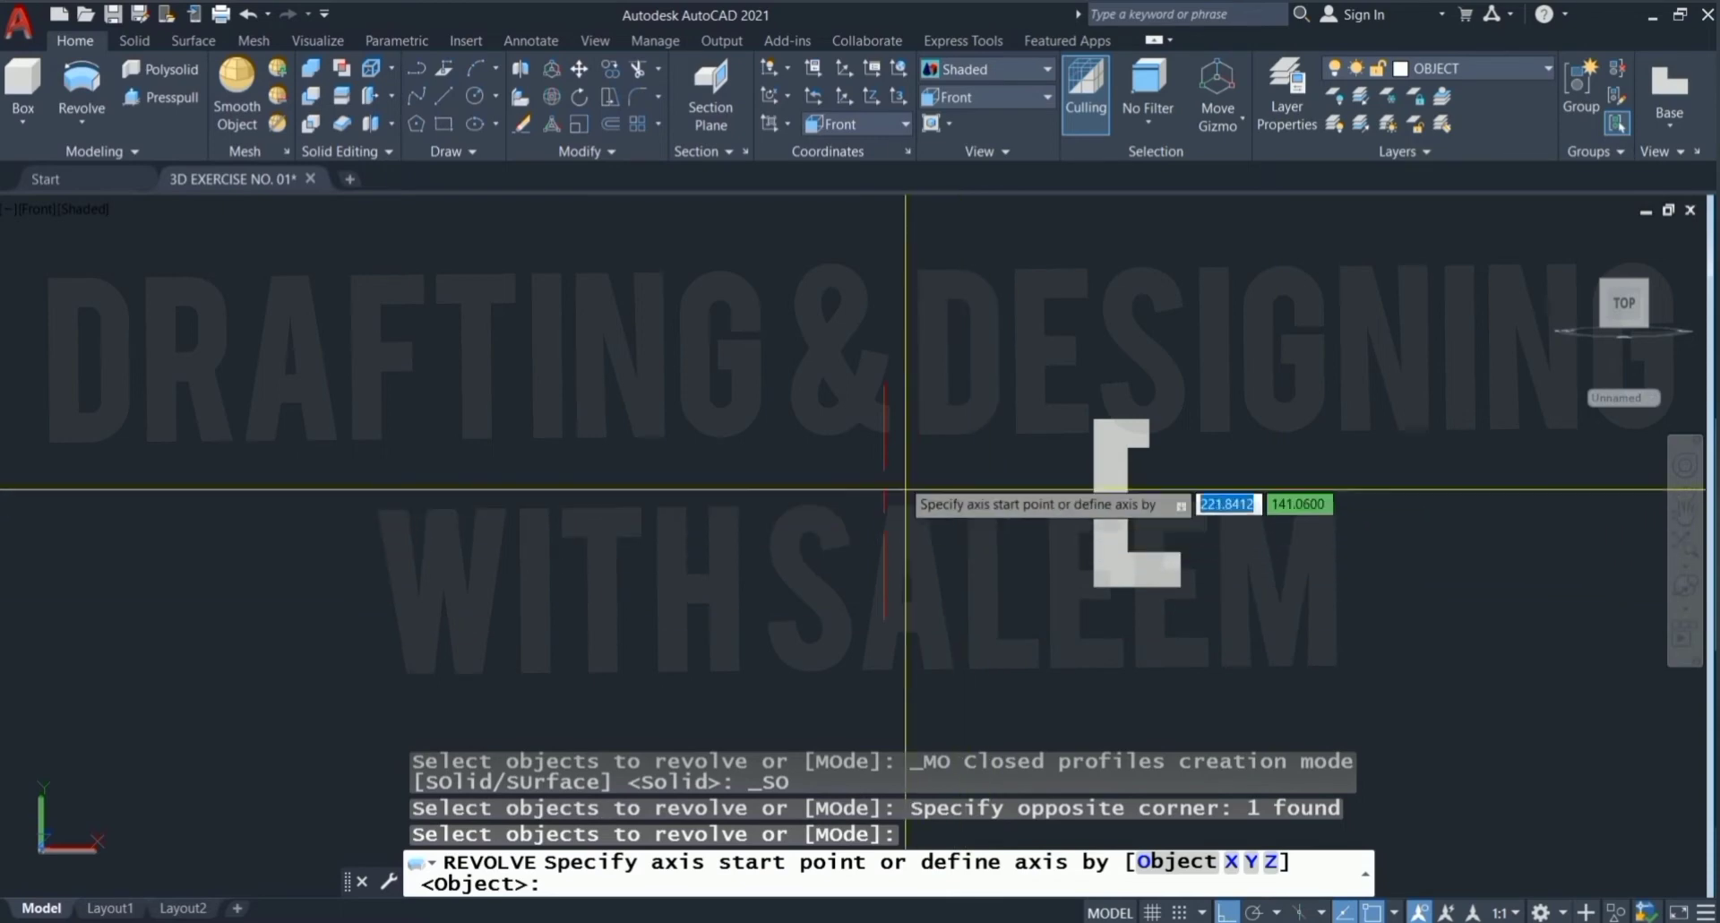
pyautogui.click(883, 418)
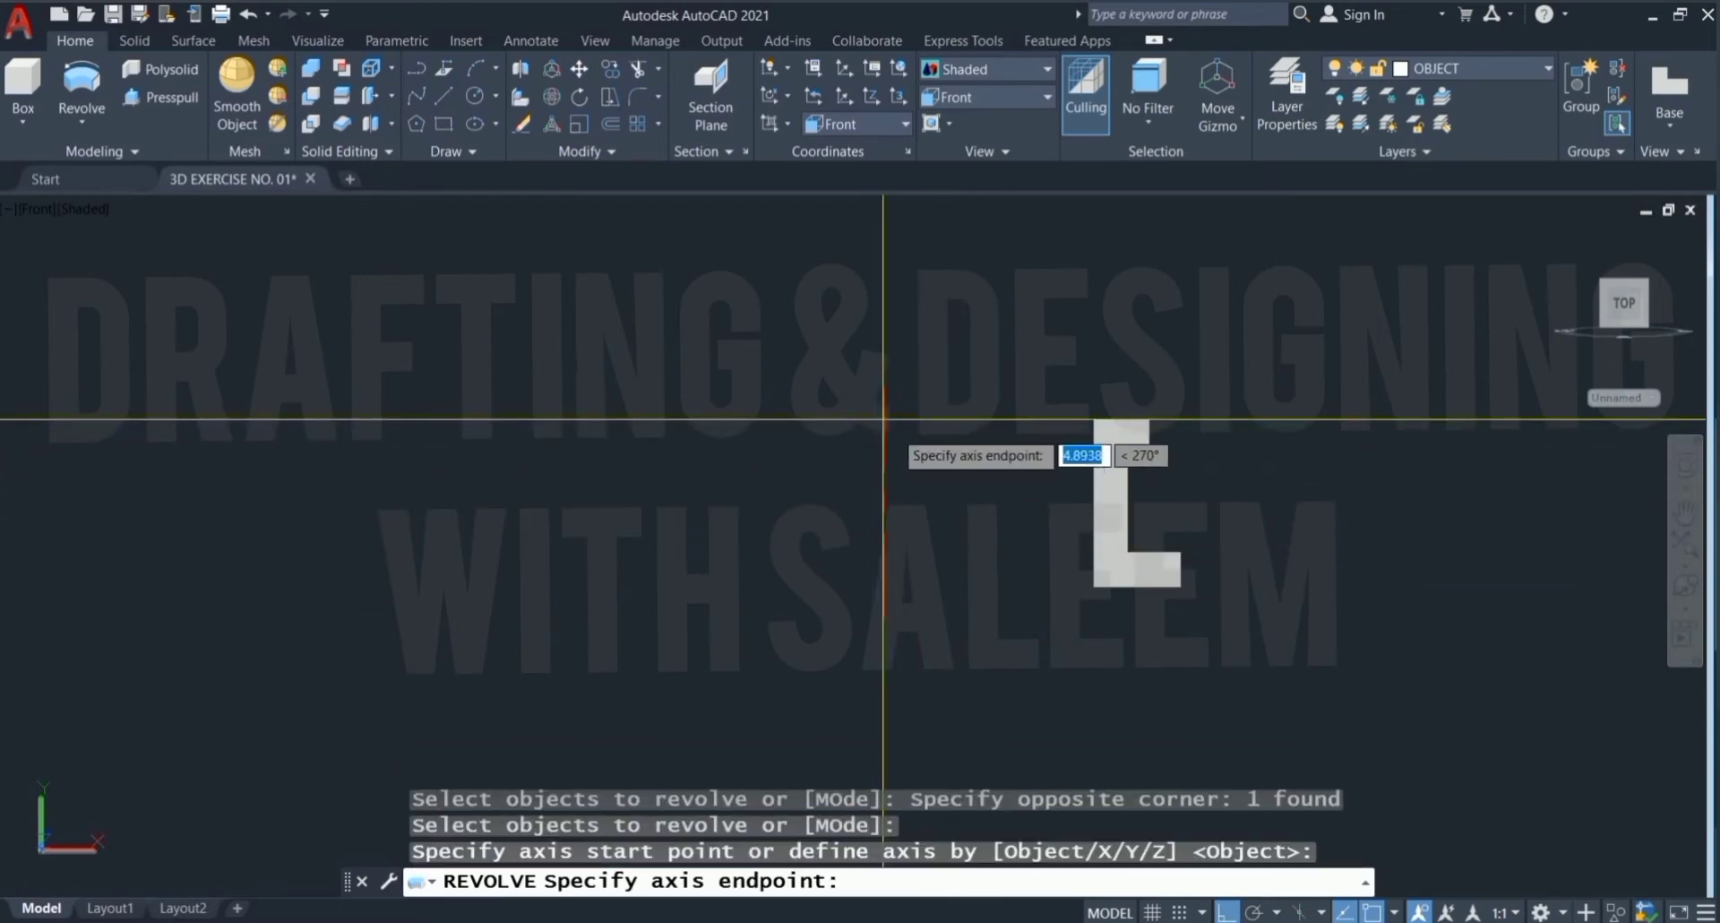
pyautogui.click(891, 599)
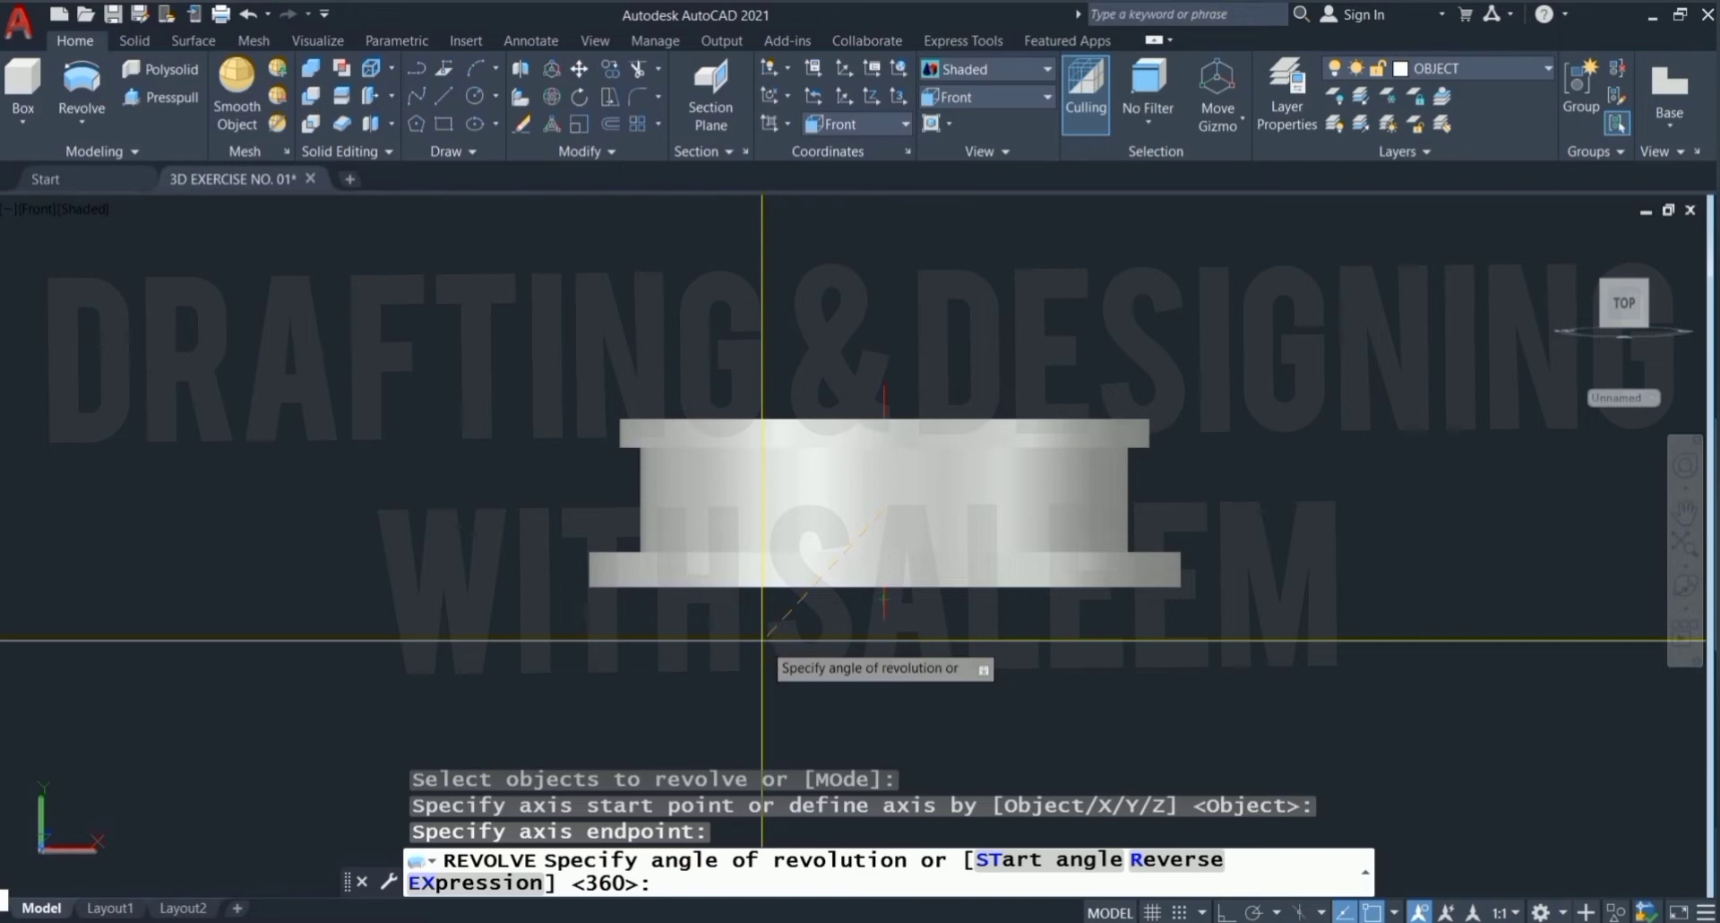
pyautogui.write('360')
pyautogui.press('Return')
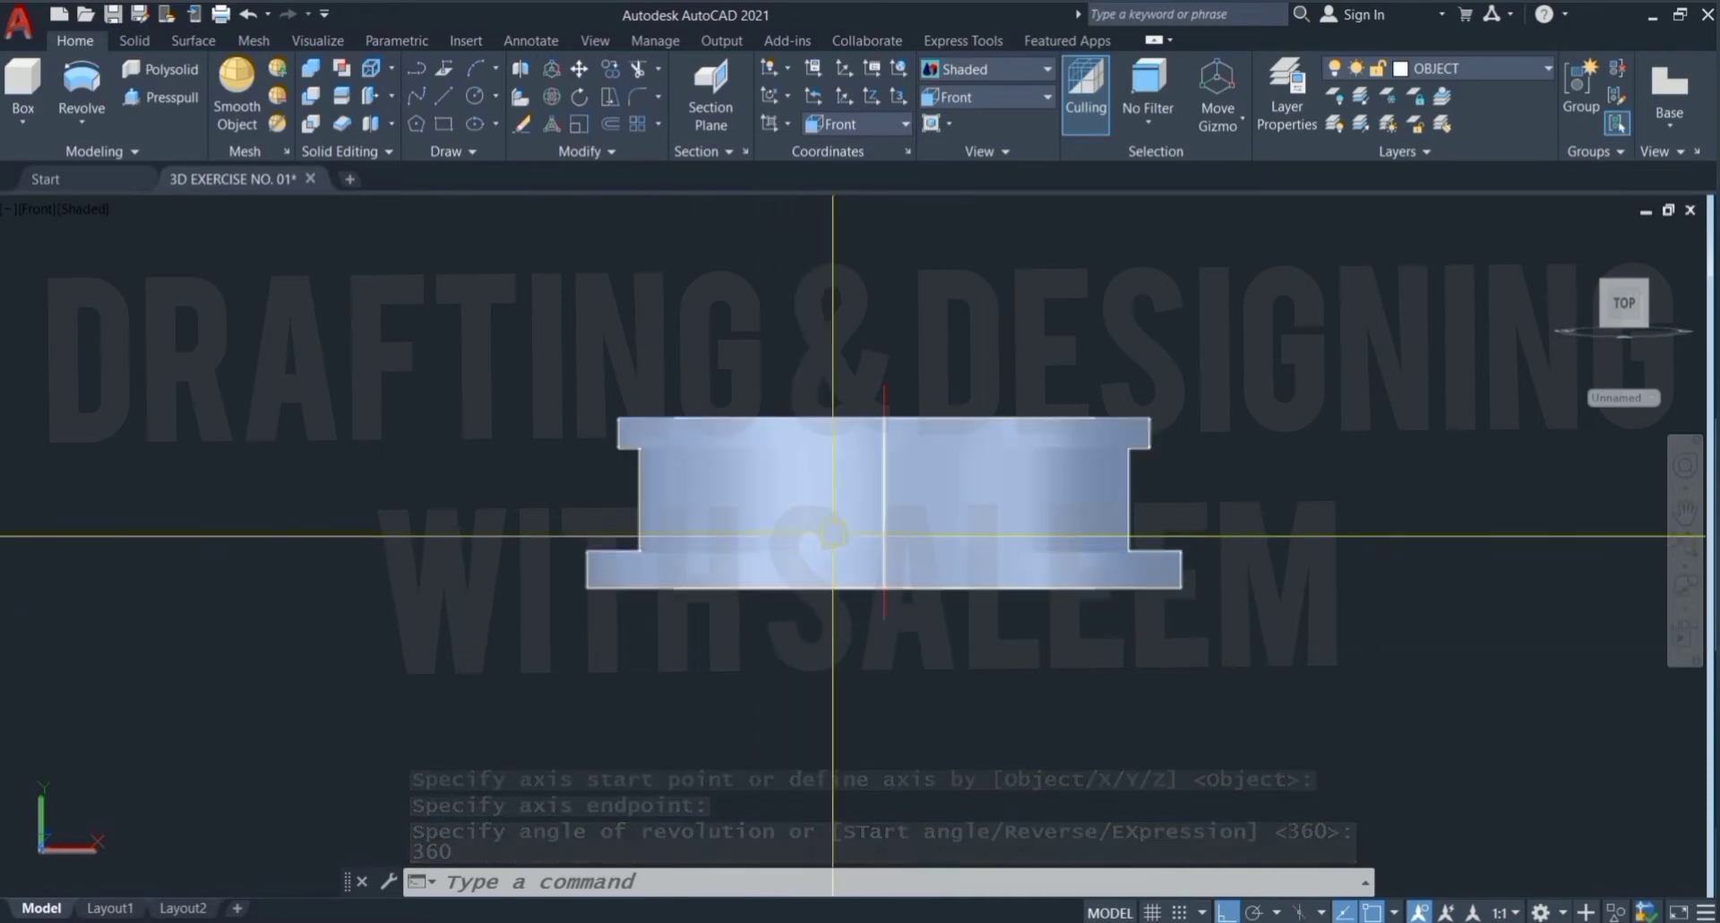
pyautogui.click(889, 449)
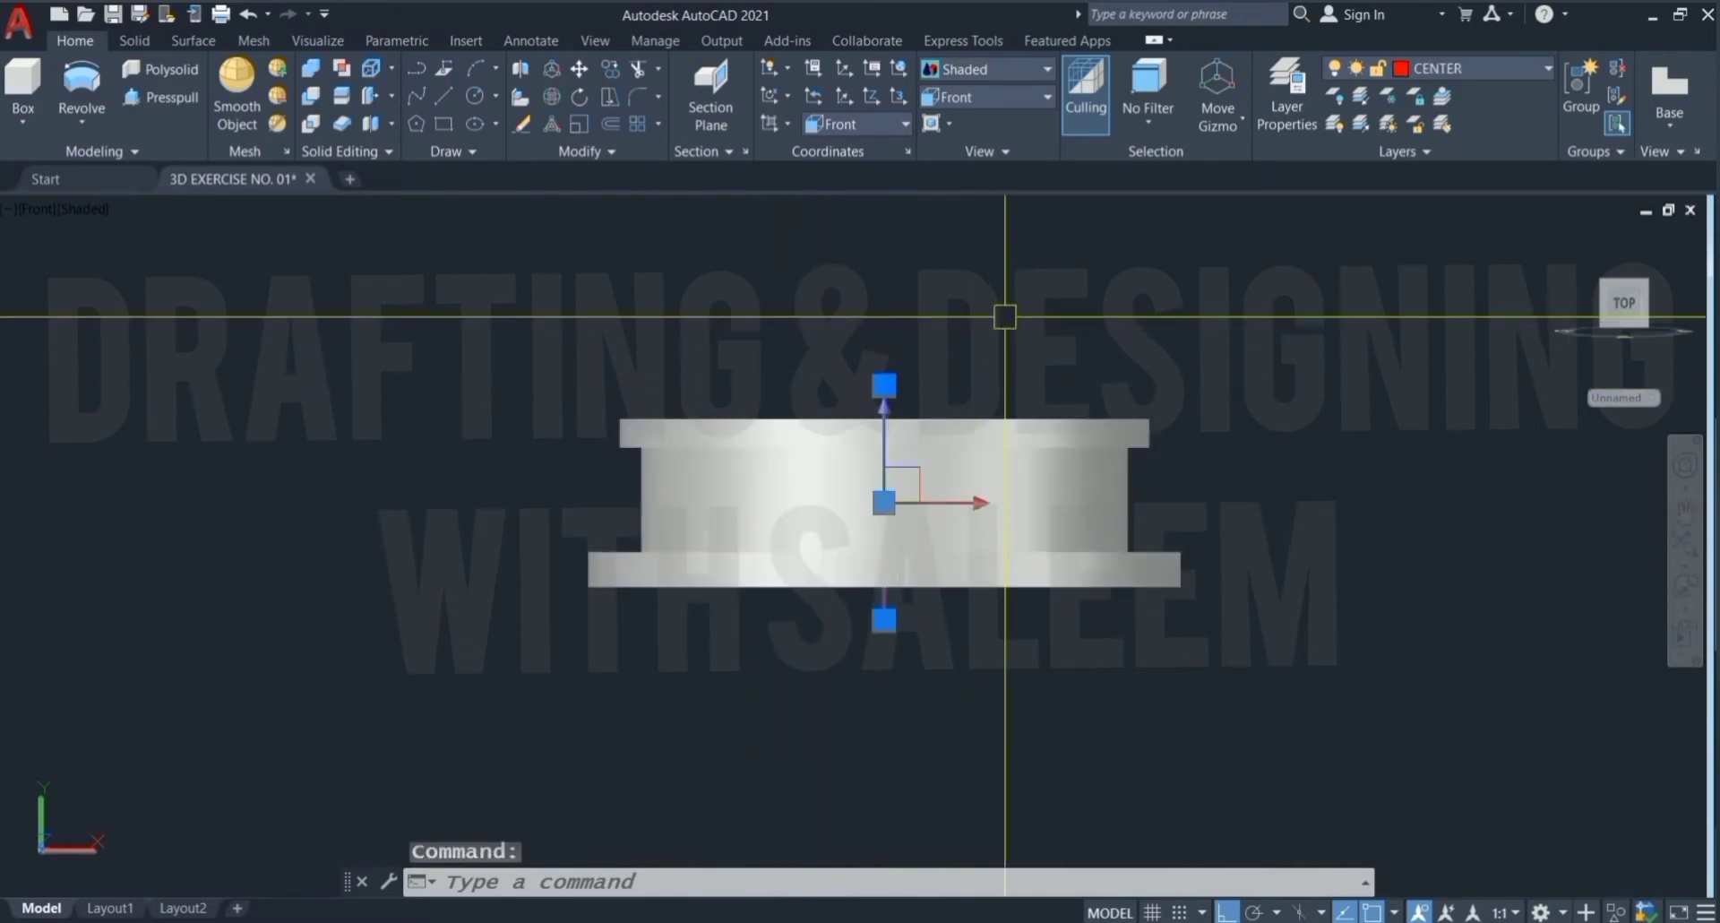
# Step: Delete the centre line and open the Materials Browser
pyautogui.press('Delete')
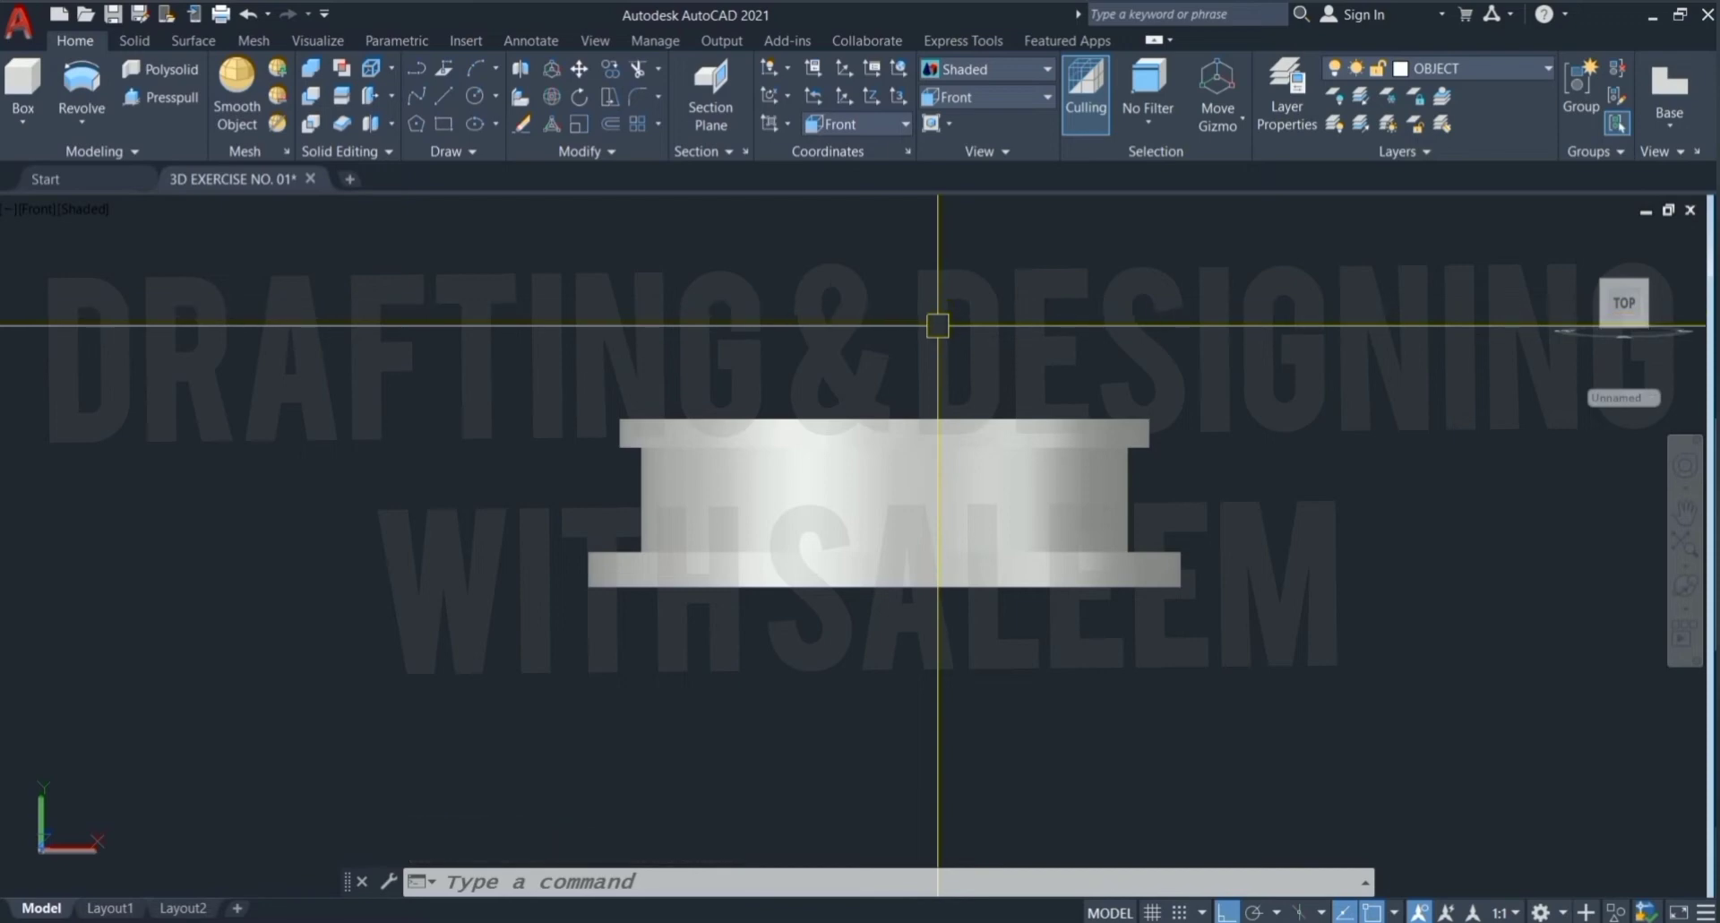
pyautogui.click(593, 43)
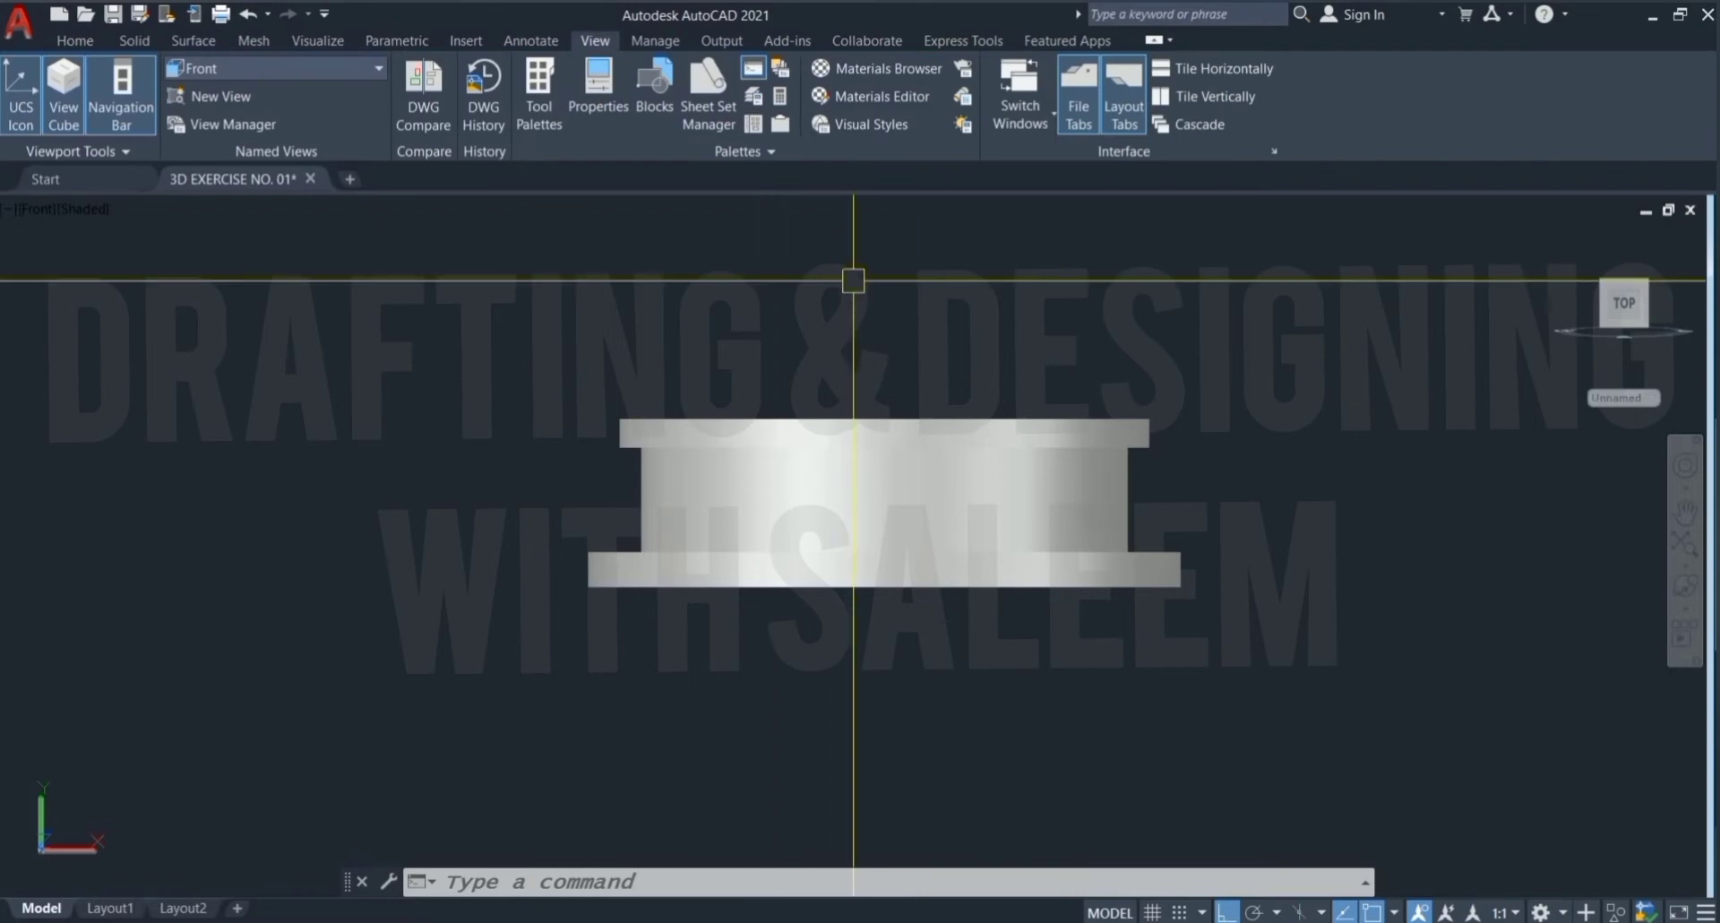
pyautogui.click(882, 70)
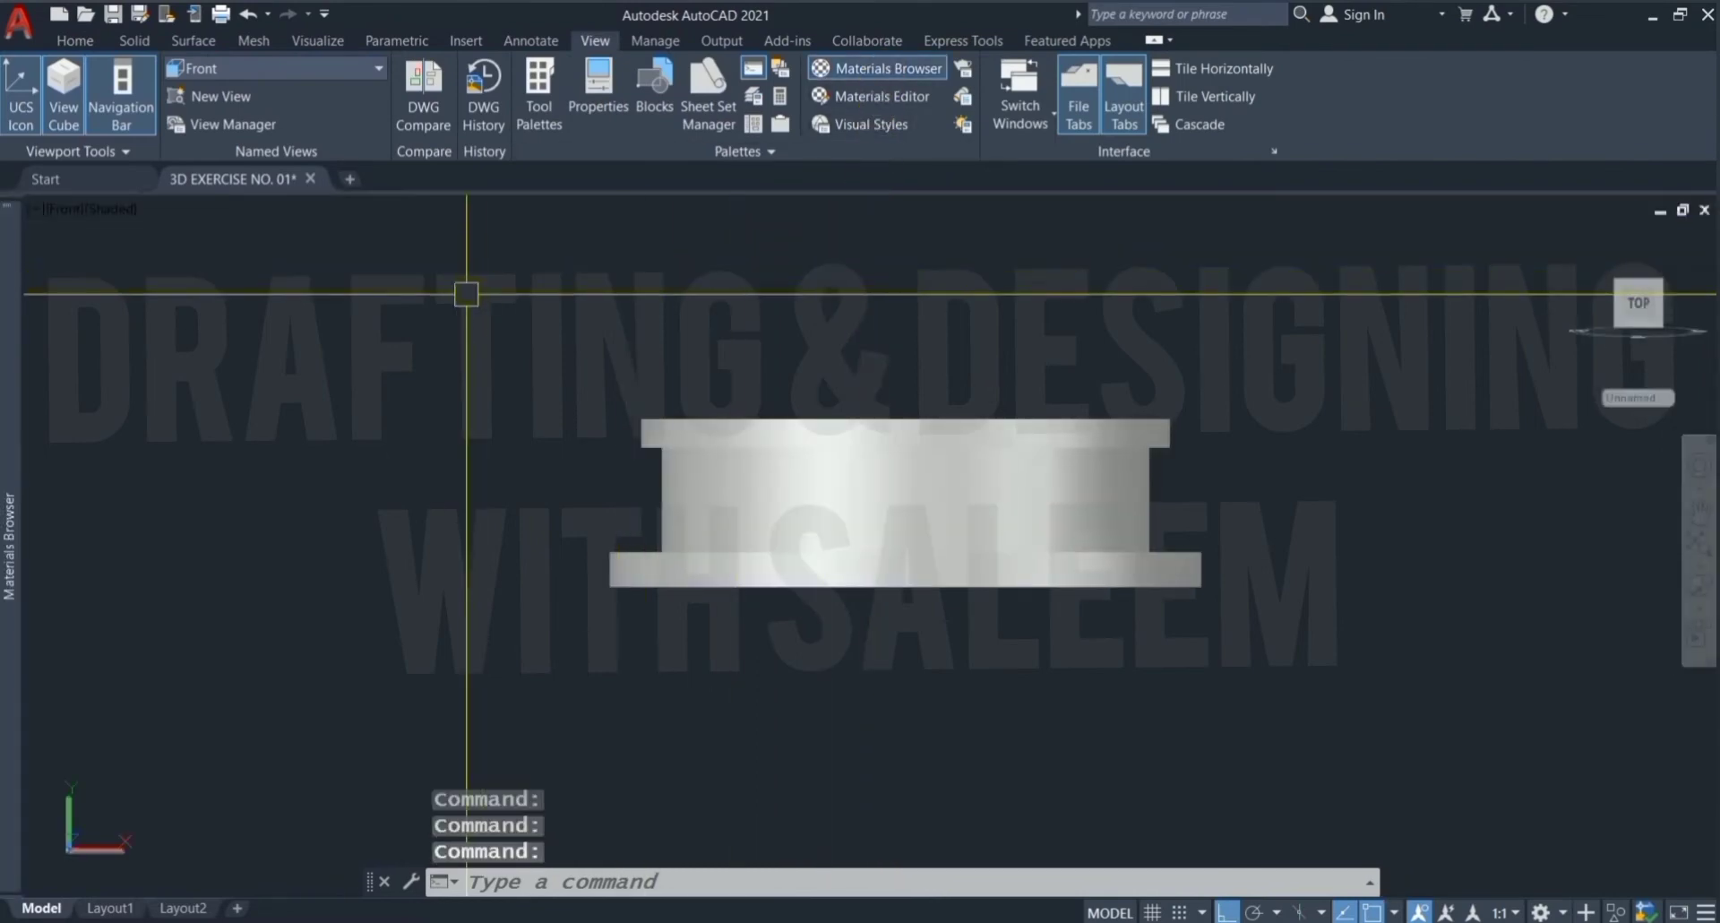
# Step: Show the bushing in SW Isometric view and select the solid
pyautogui.click(357, 68)
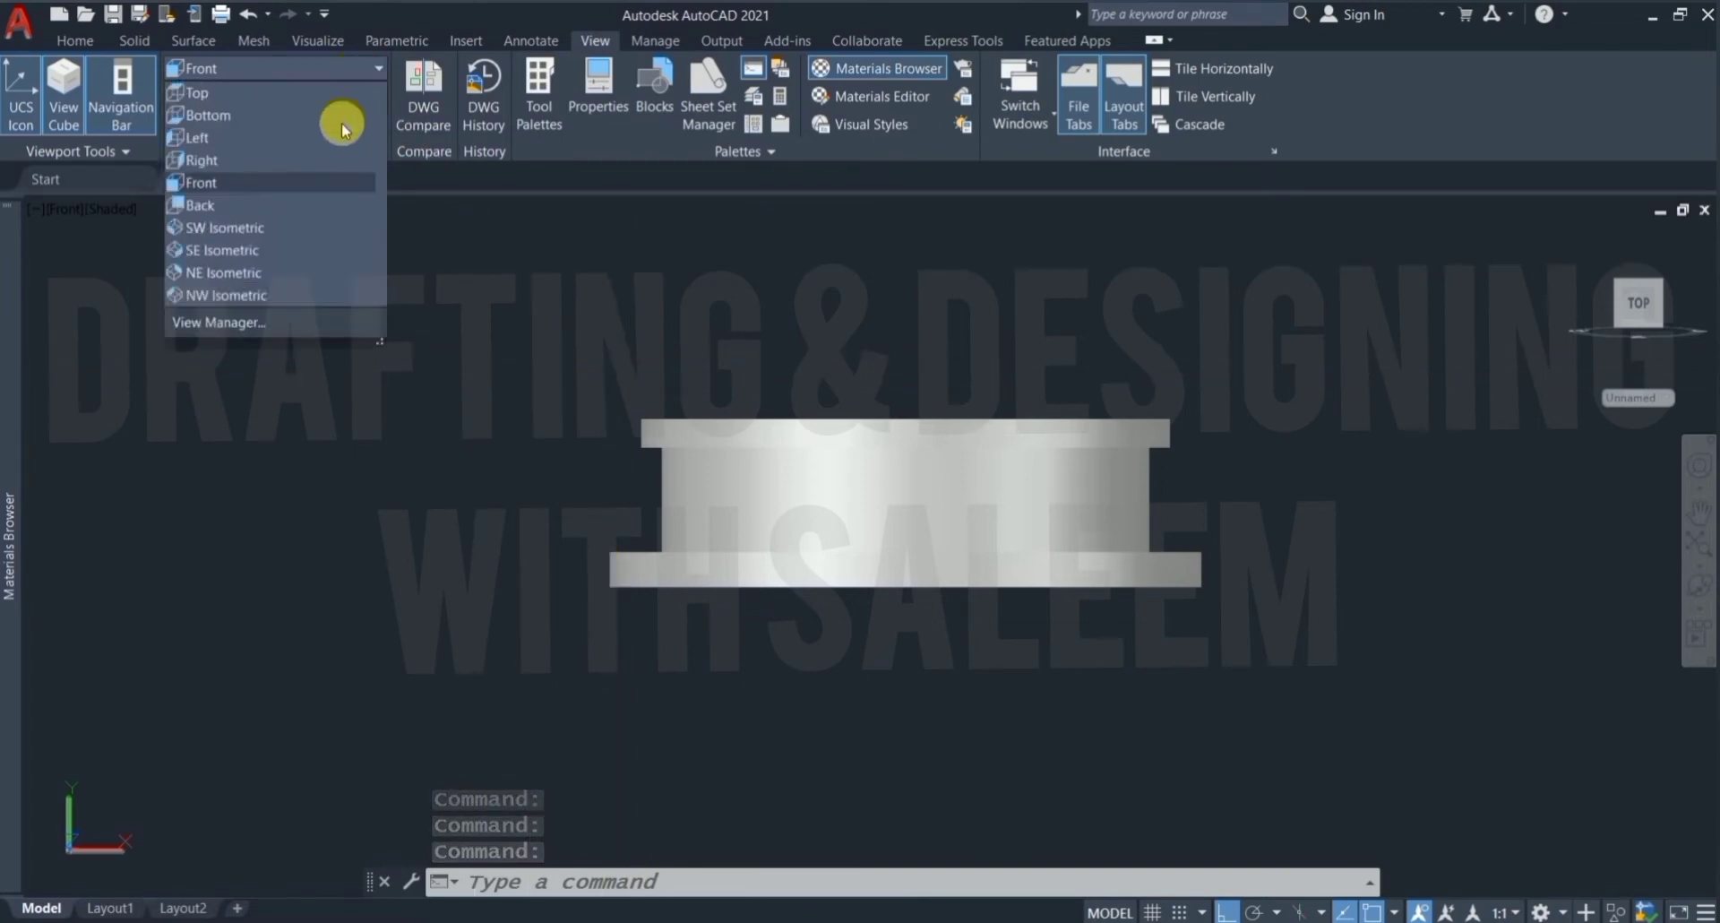
pyautogui.click(293, 240)
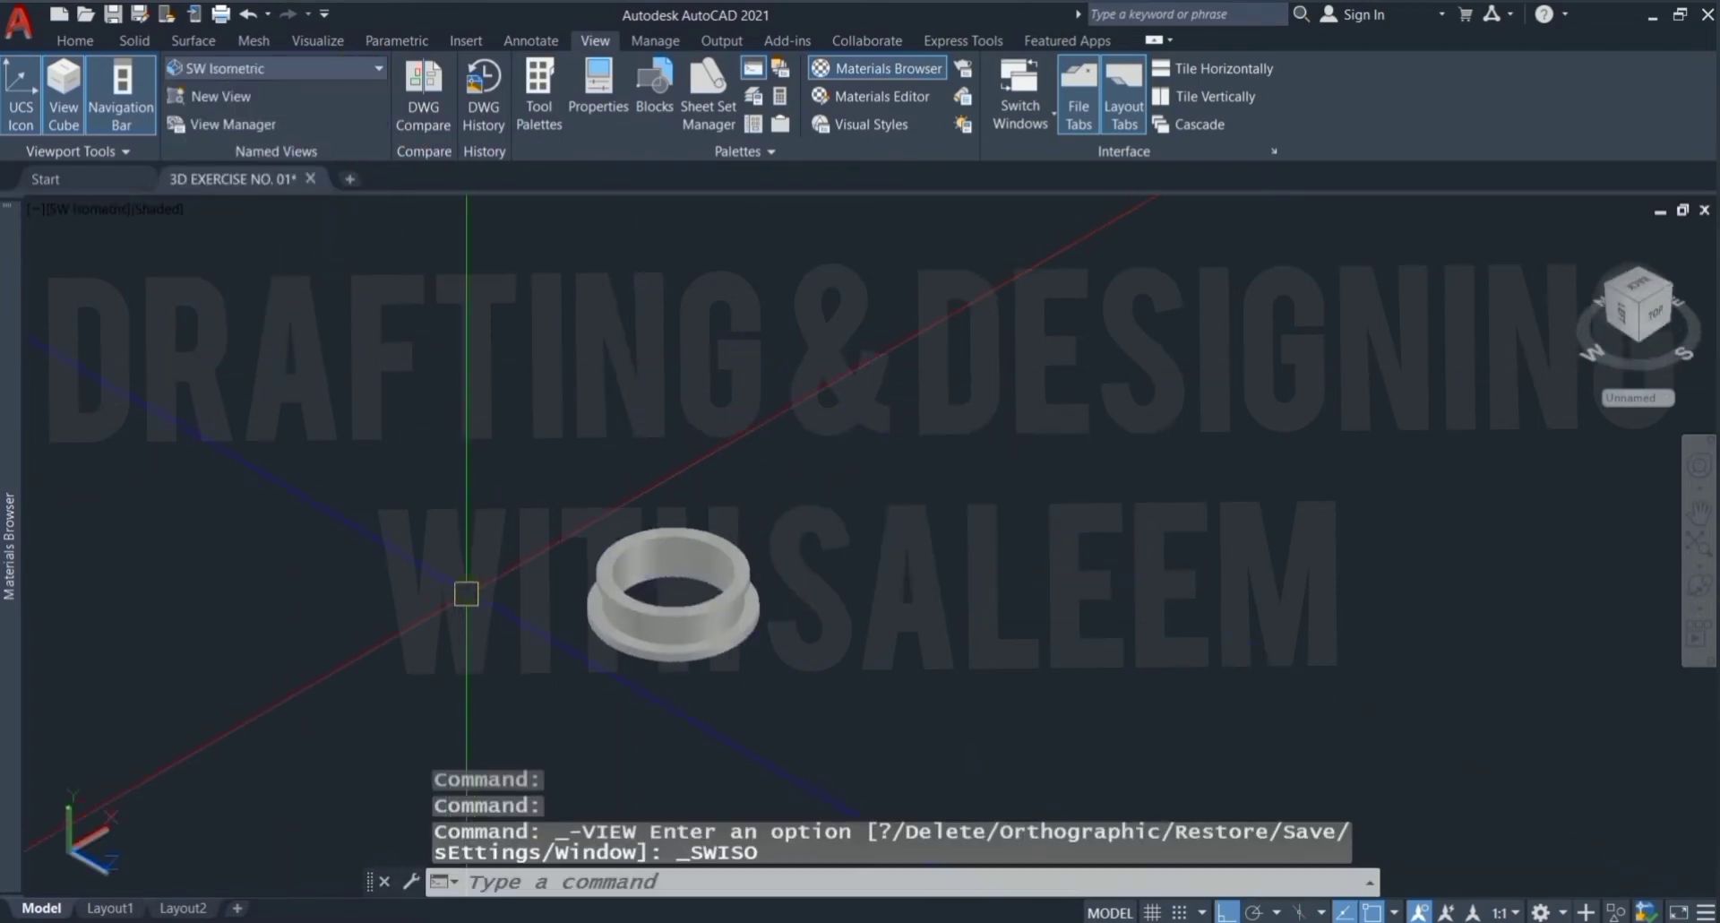
pyautogui.scroll(2, 760, 628)
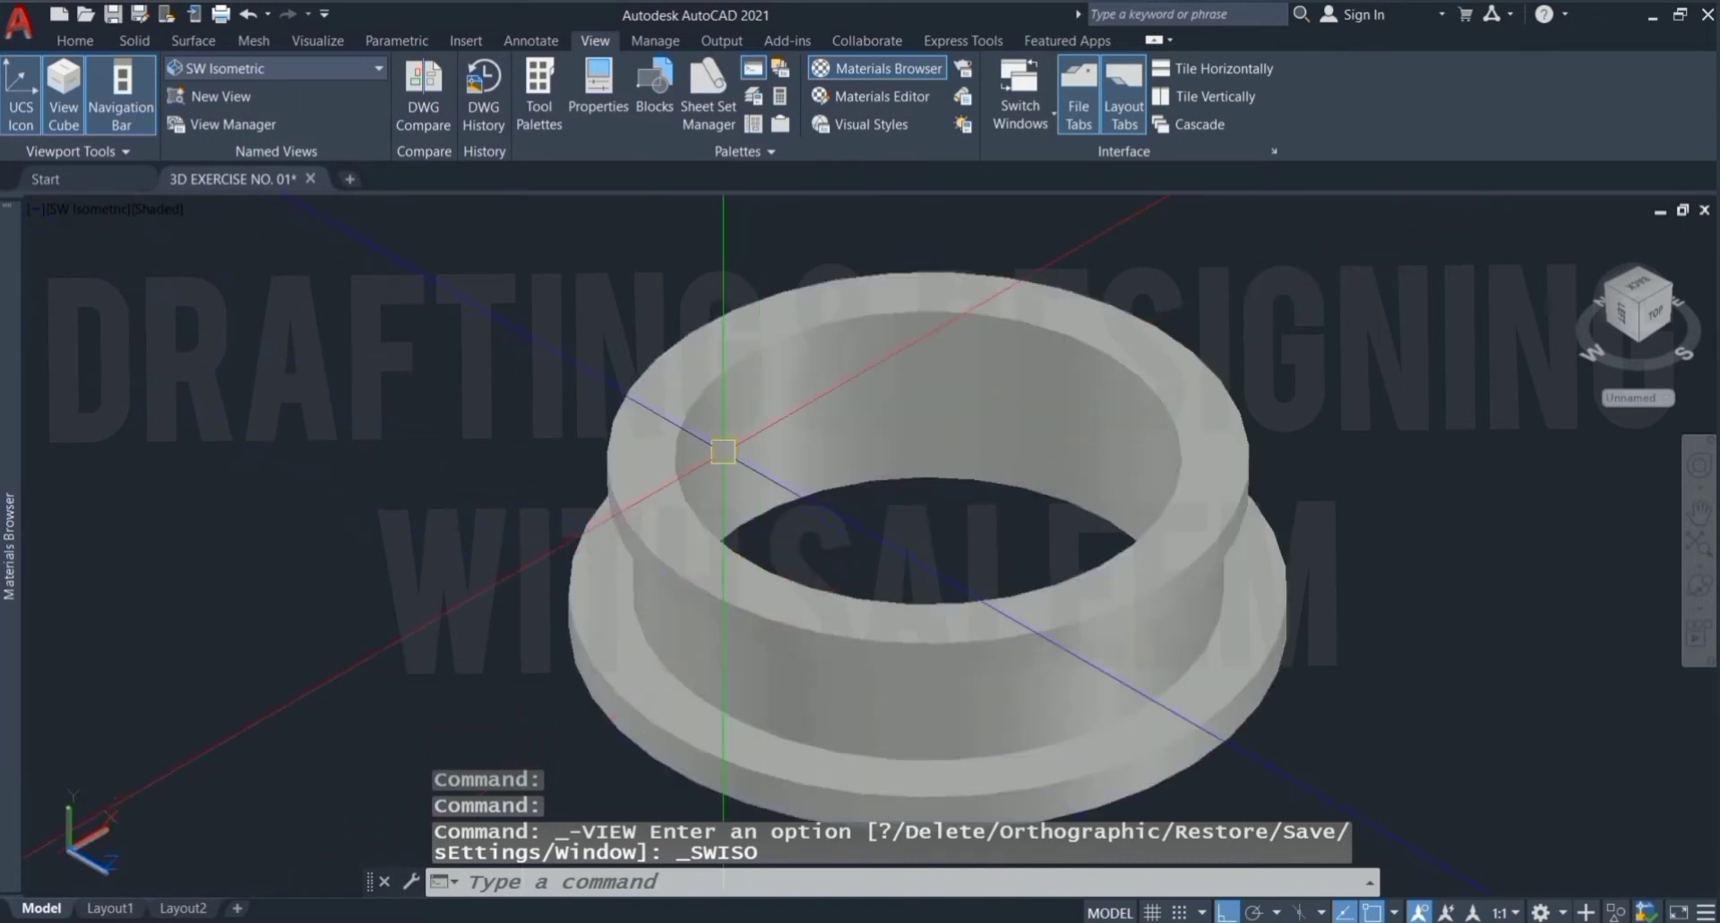
pyautogui.click(614, 372)
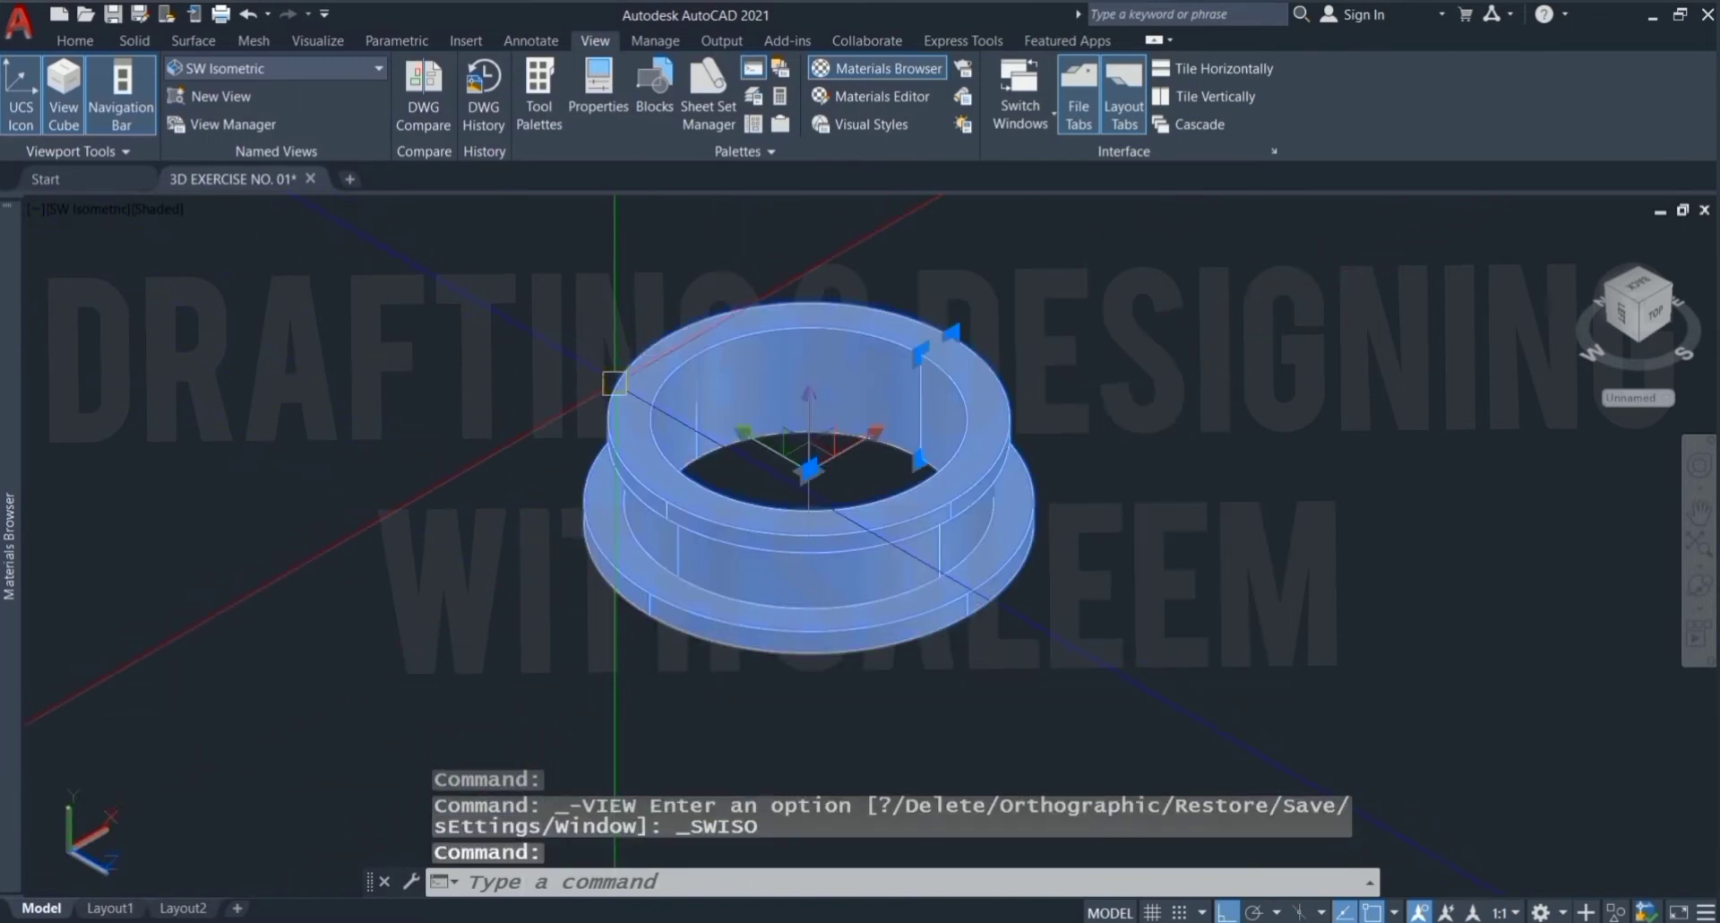
# Step: Expand the Materials Browser, scroll the Autodesk Library, and search it for METAL
pyautogui.click(6, 383)
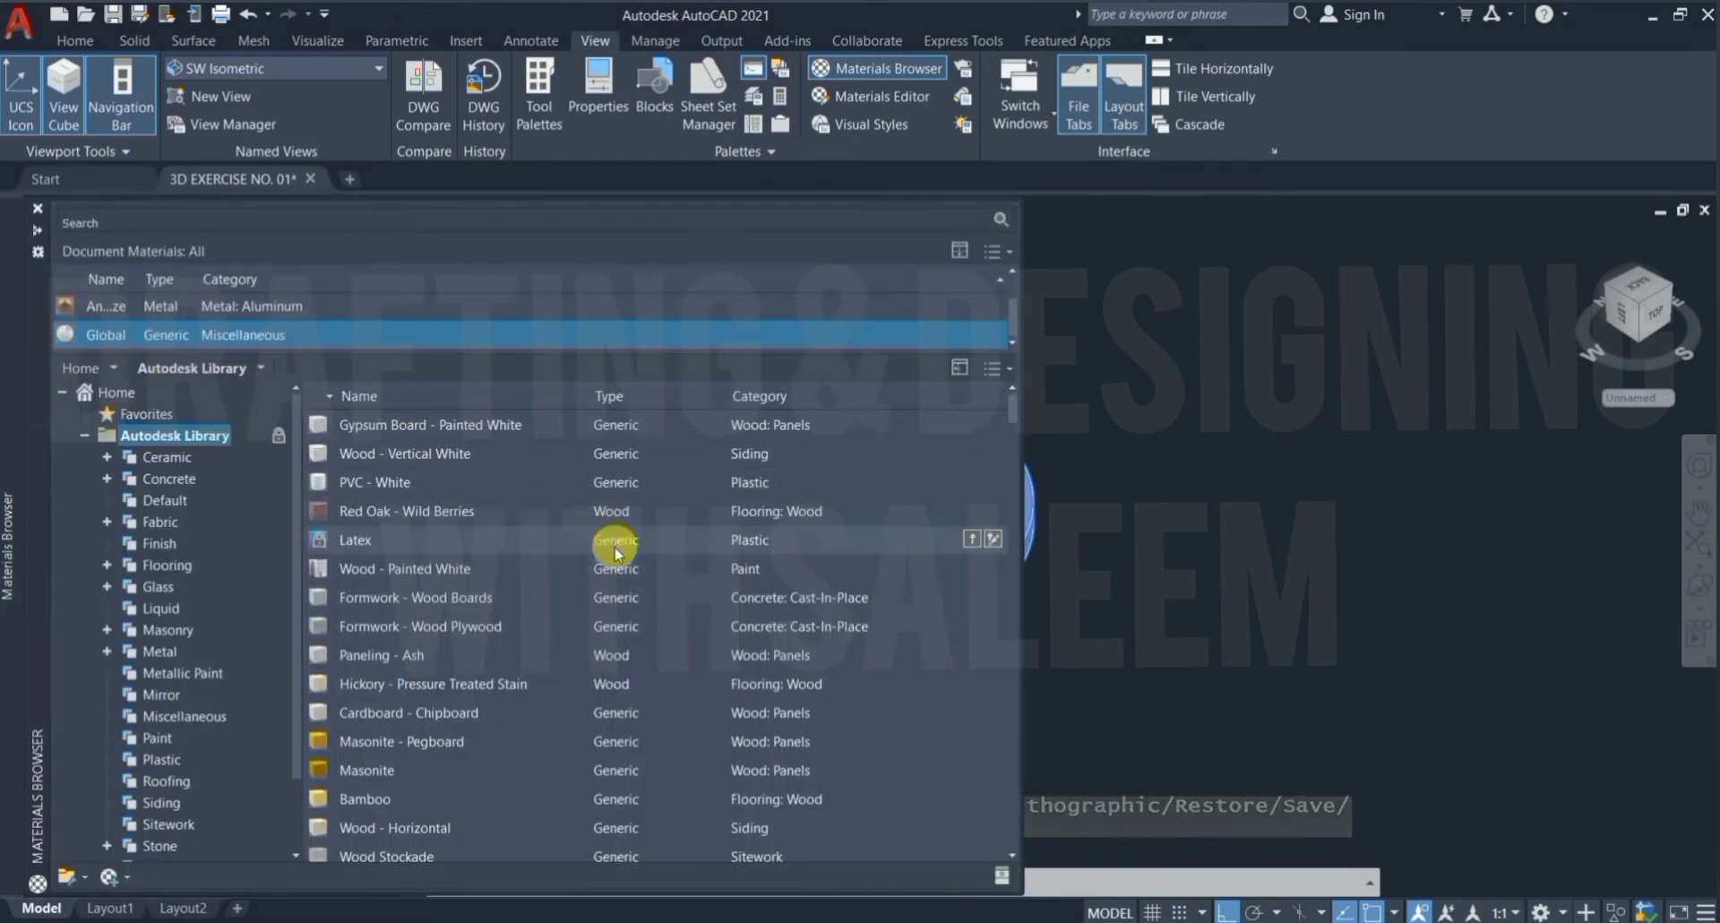
pyautogui.scroll(-1, 616, 548)
pyautogui.scroll(-2, 615, 550)
pyautogui.scroll(-1, 616, 550)
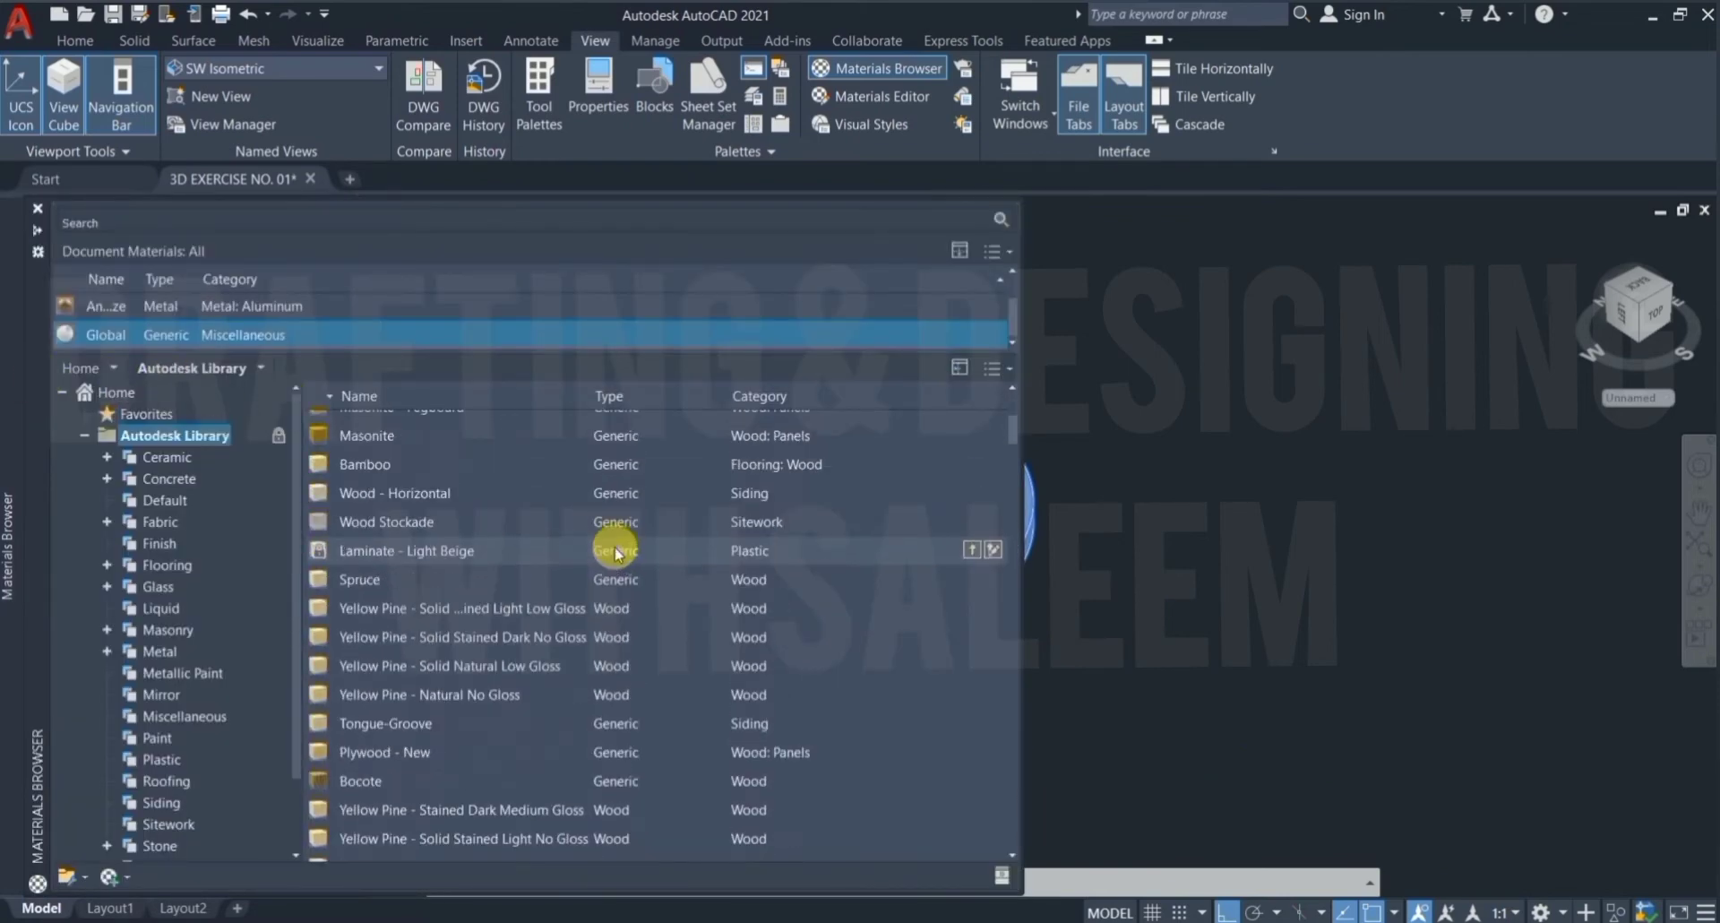
pyautogui.scroll(-2, 537, 542)
pyautogui.scroll(-3, 541, 537)
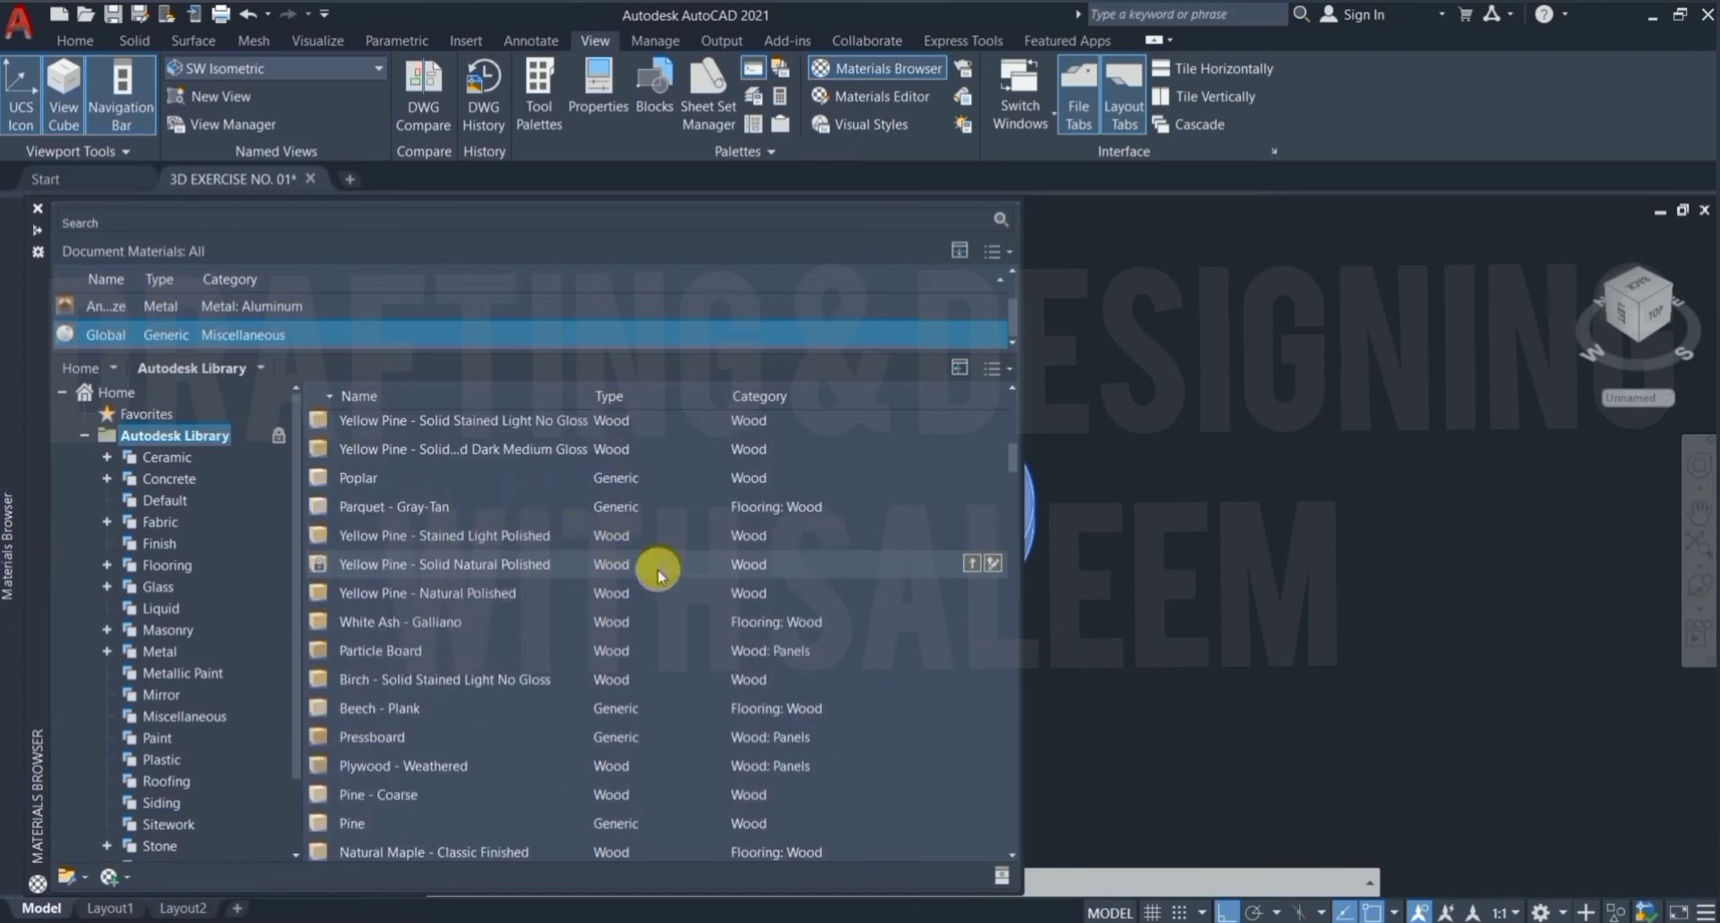
pyautogui.scroll(-1, 653, 569)
pyautogui.scroll(-1, 769, 466)
pyautogui.scroll(-1, 777, 530)
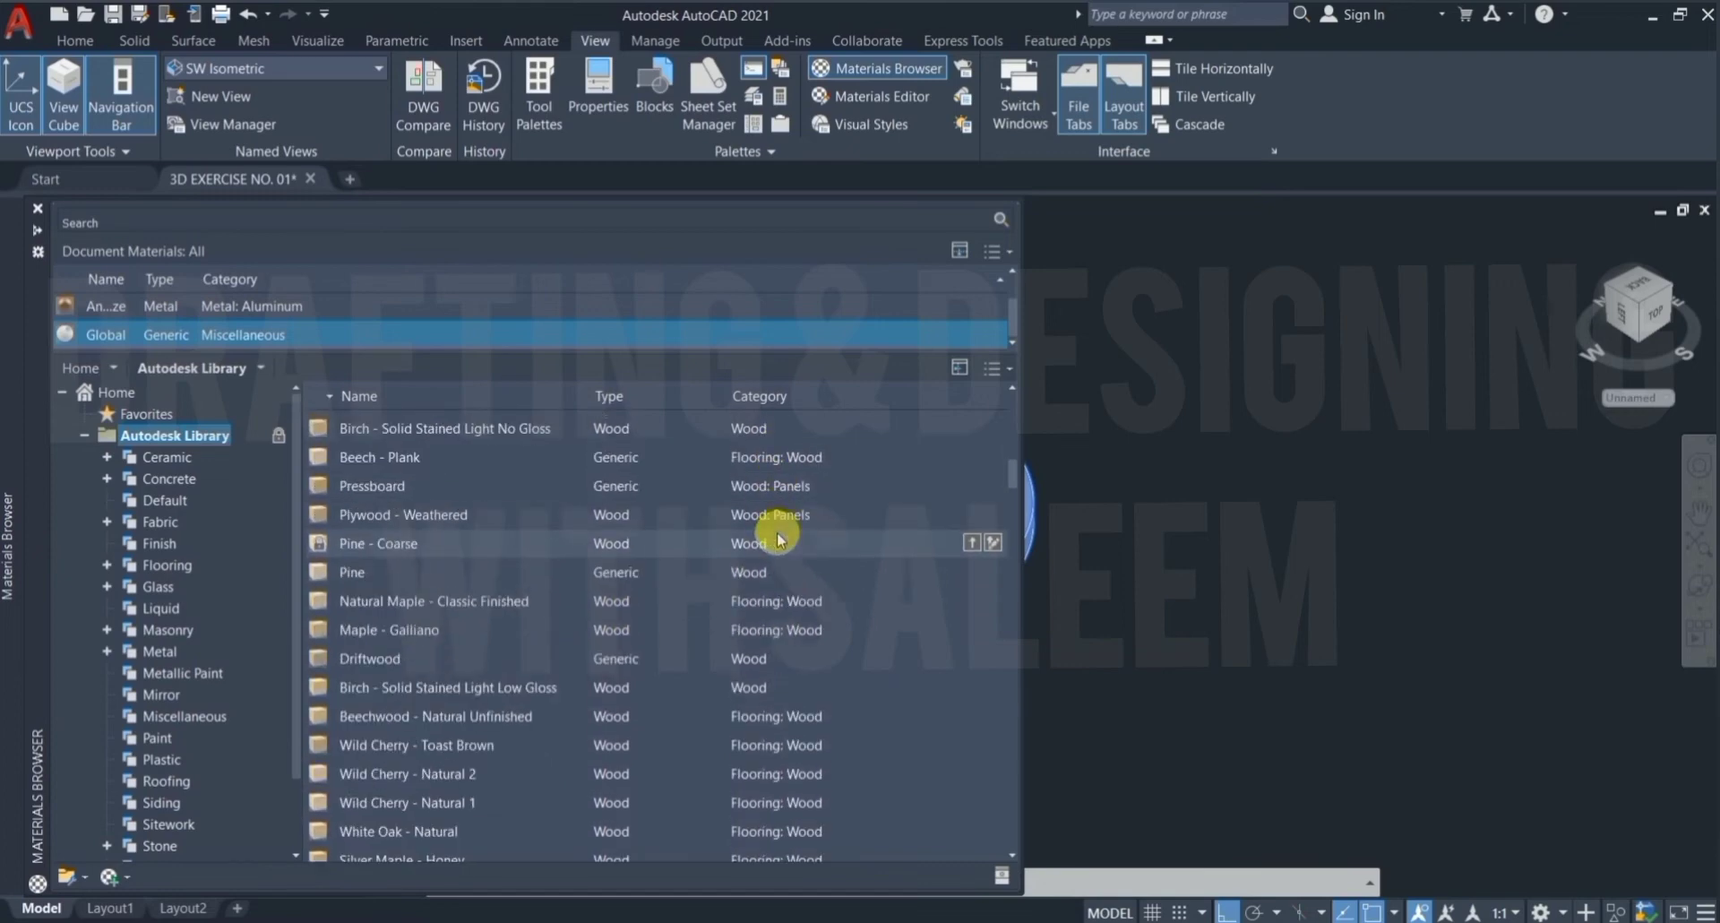
pyautogui.scroll(-1, 744, 591)
pyautogui.scroll(-2, 701, 601)
pyautogui.scroll(-1, 681, 560)
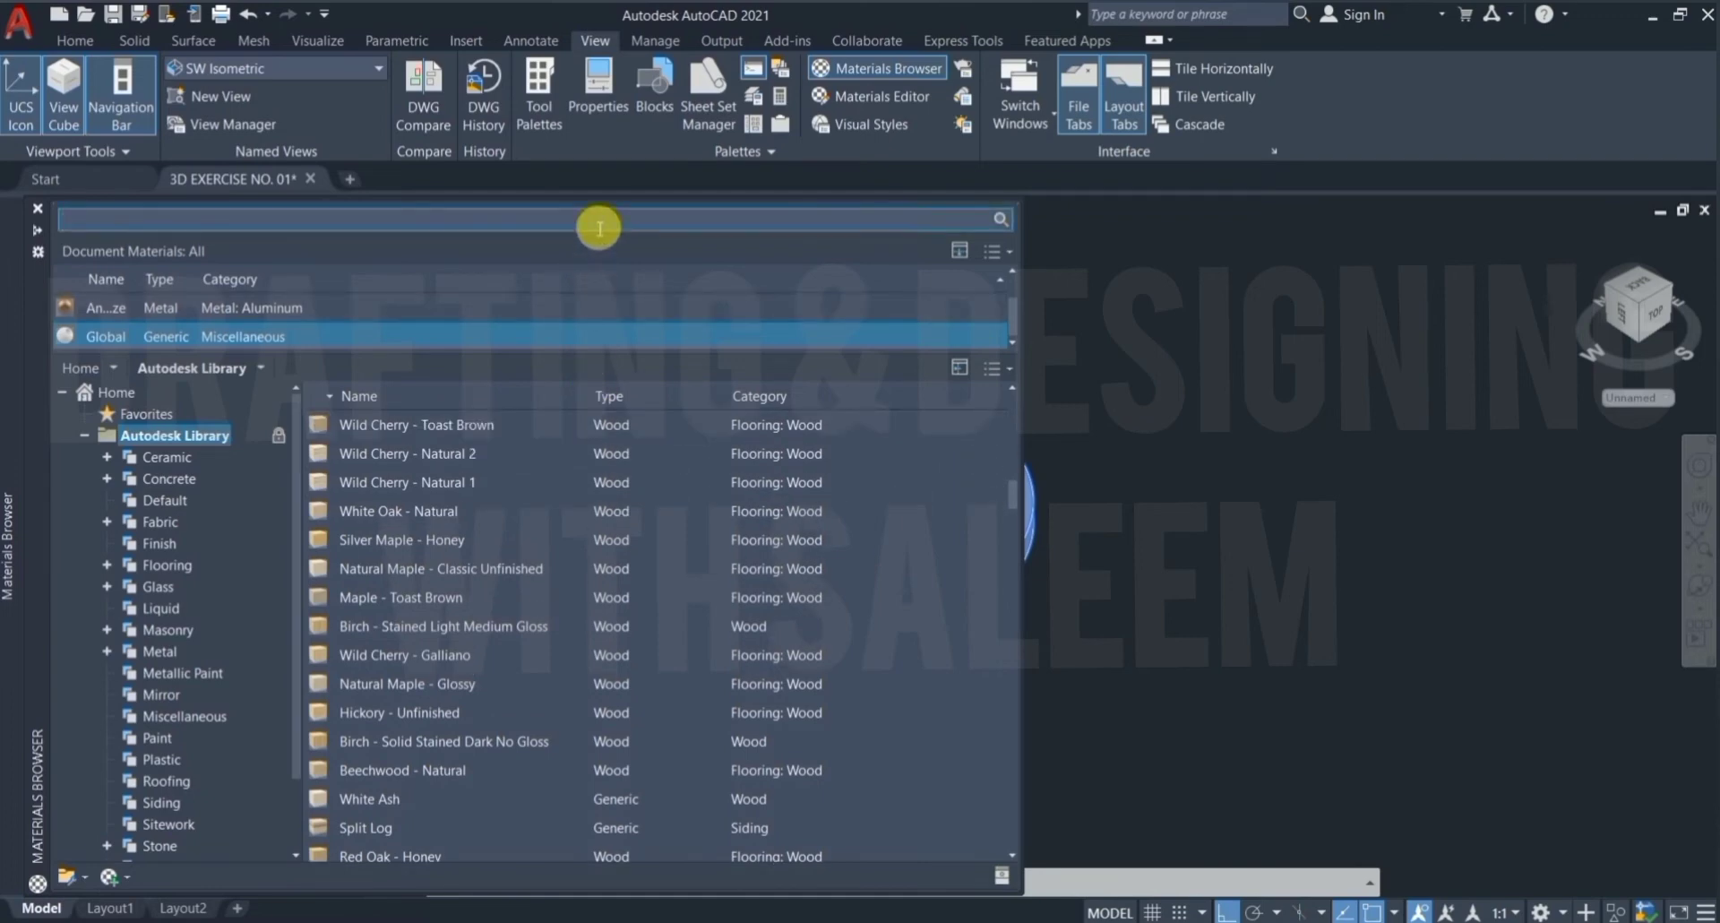
pyautogui.write('METAL')
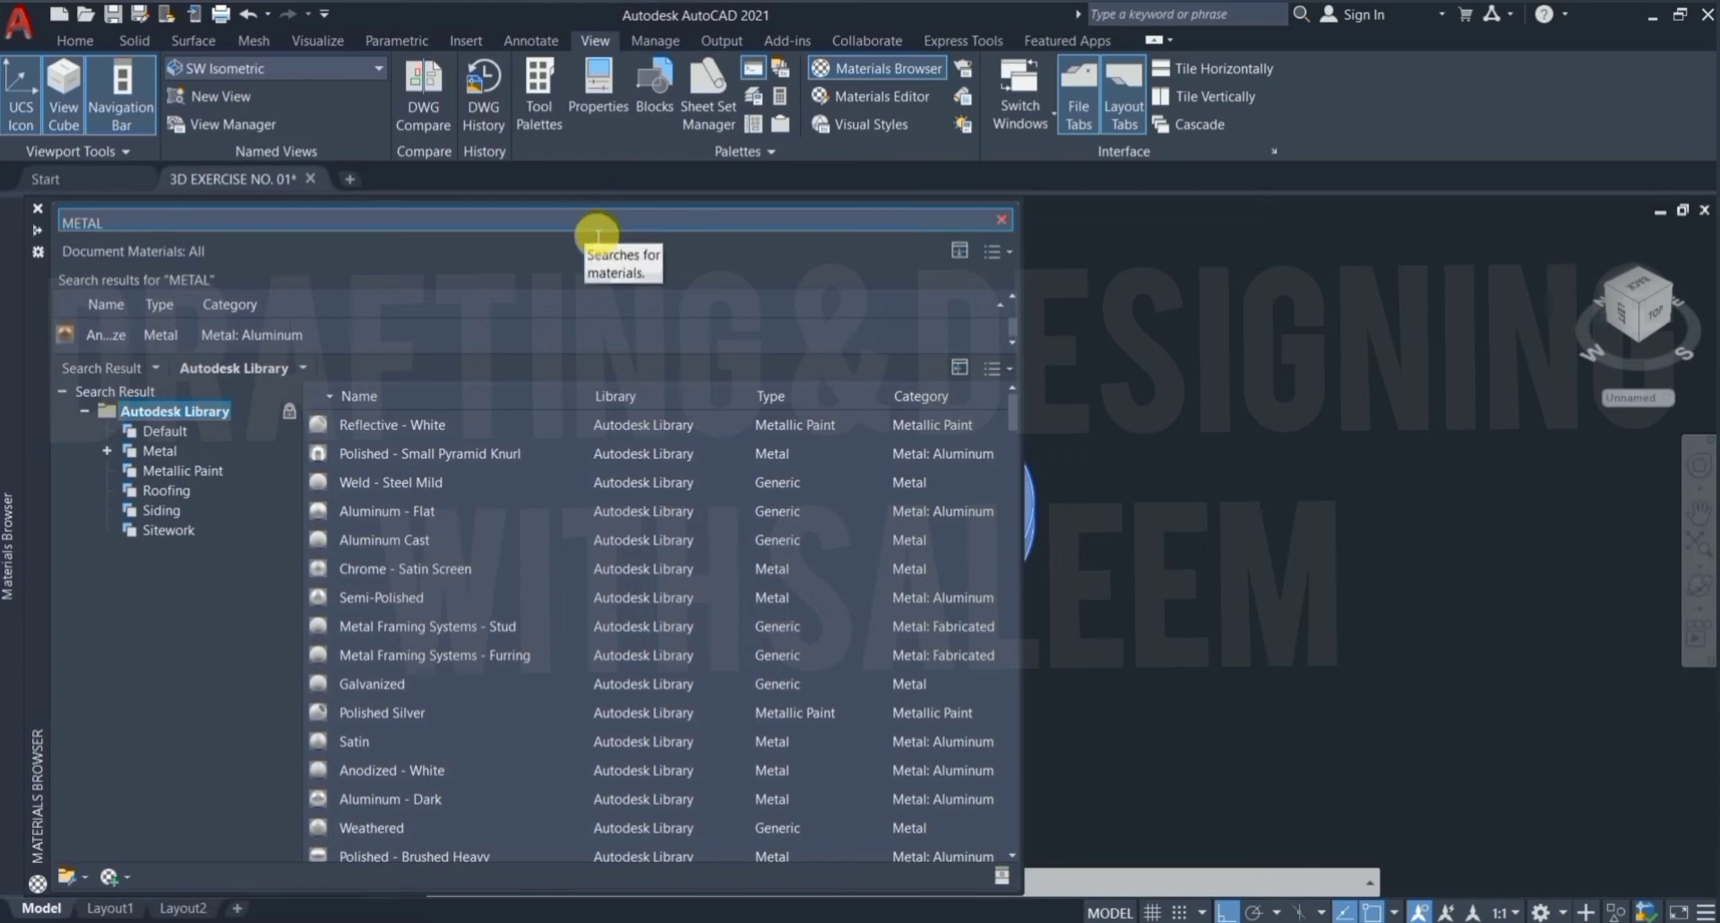
pyautogui.moveTo(568, 425)
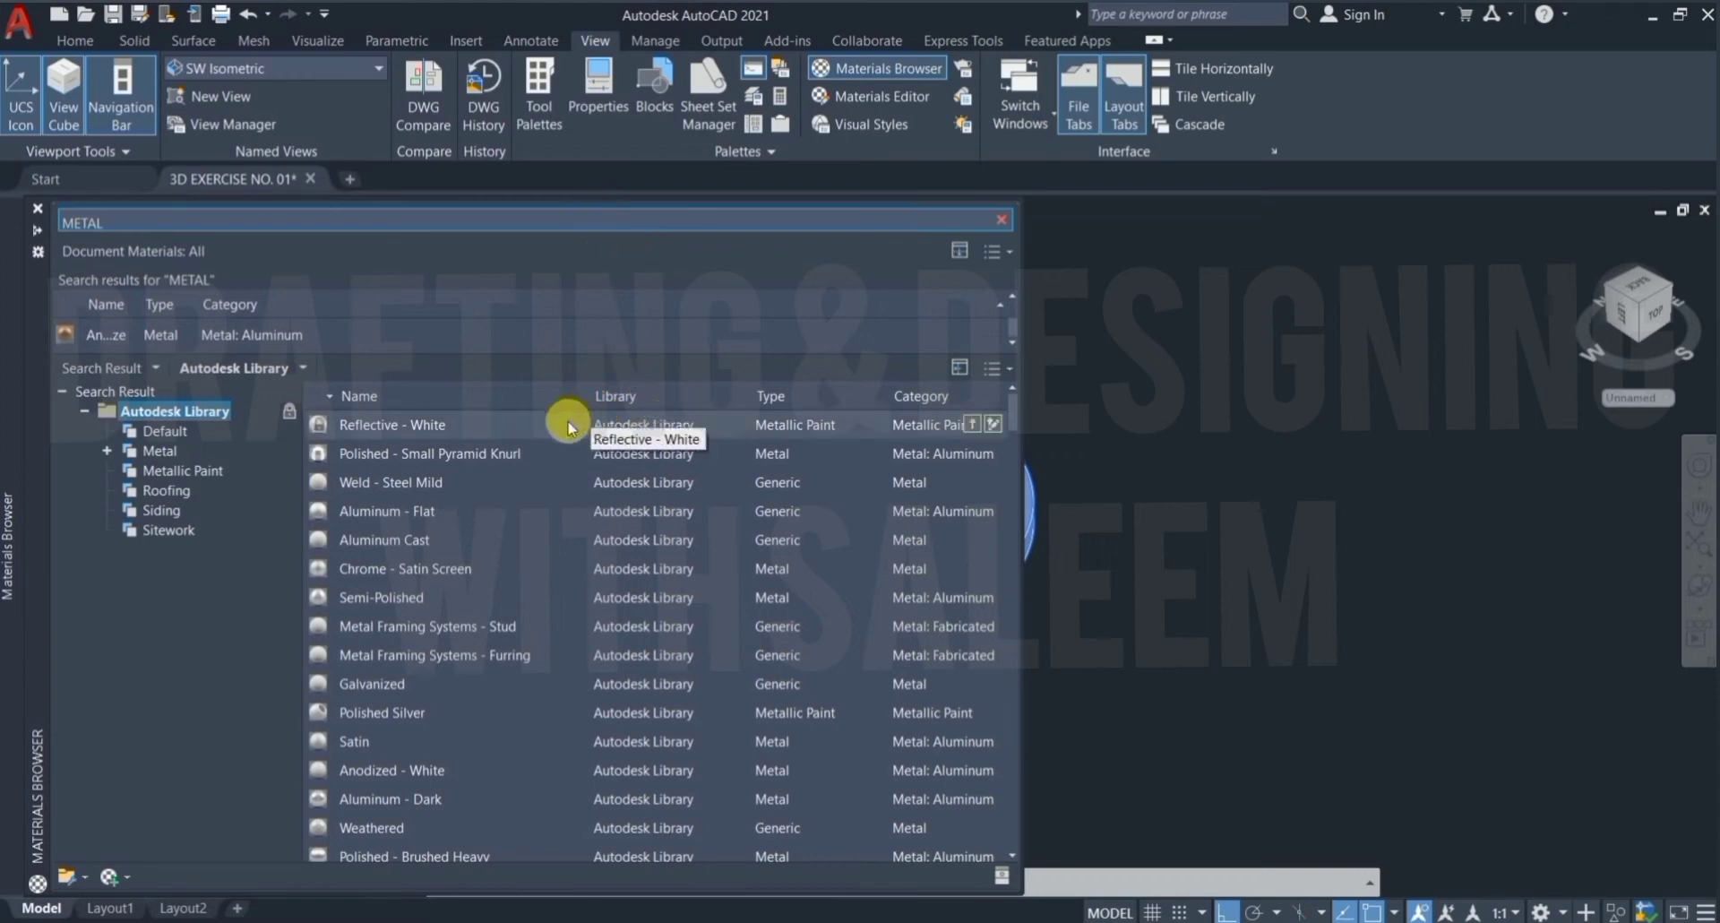
pyautogui.scroll(-1, 484, 466)
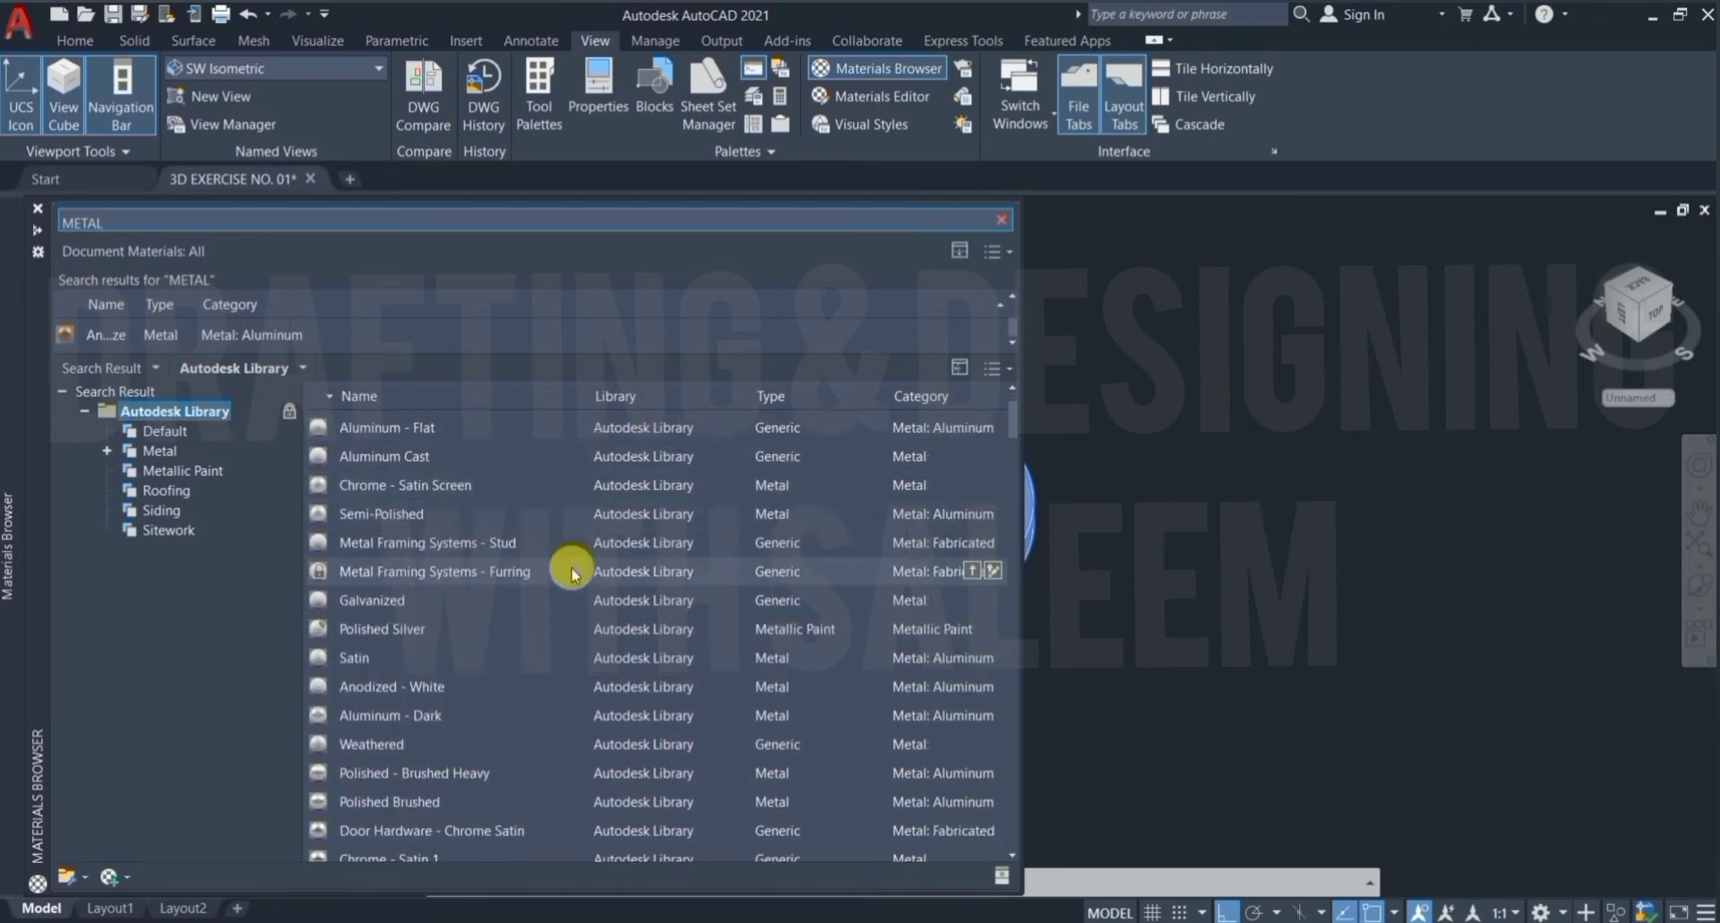
pyautogui.scroll(-2, 560, 542)
pyautogui.scroll(-2, 560, 546)
pyautogui.scroll(-2, 560, 549)
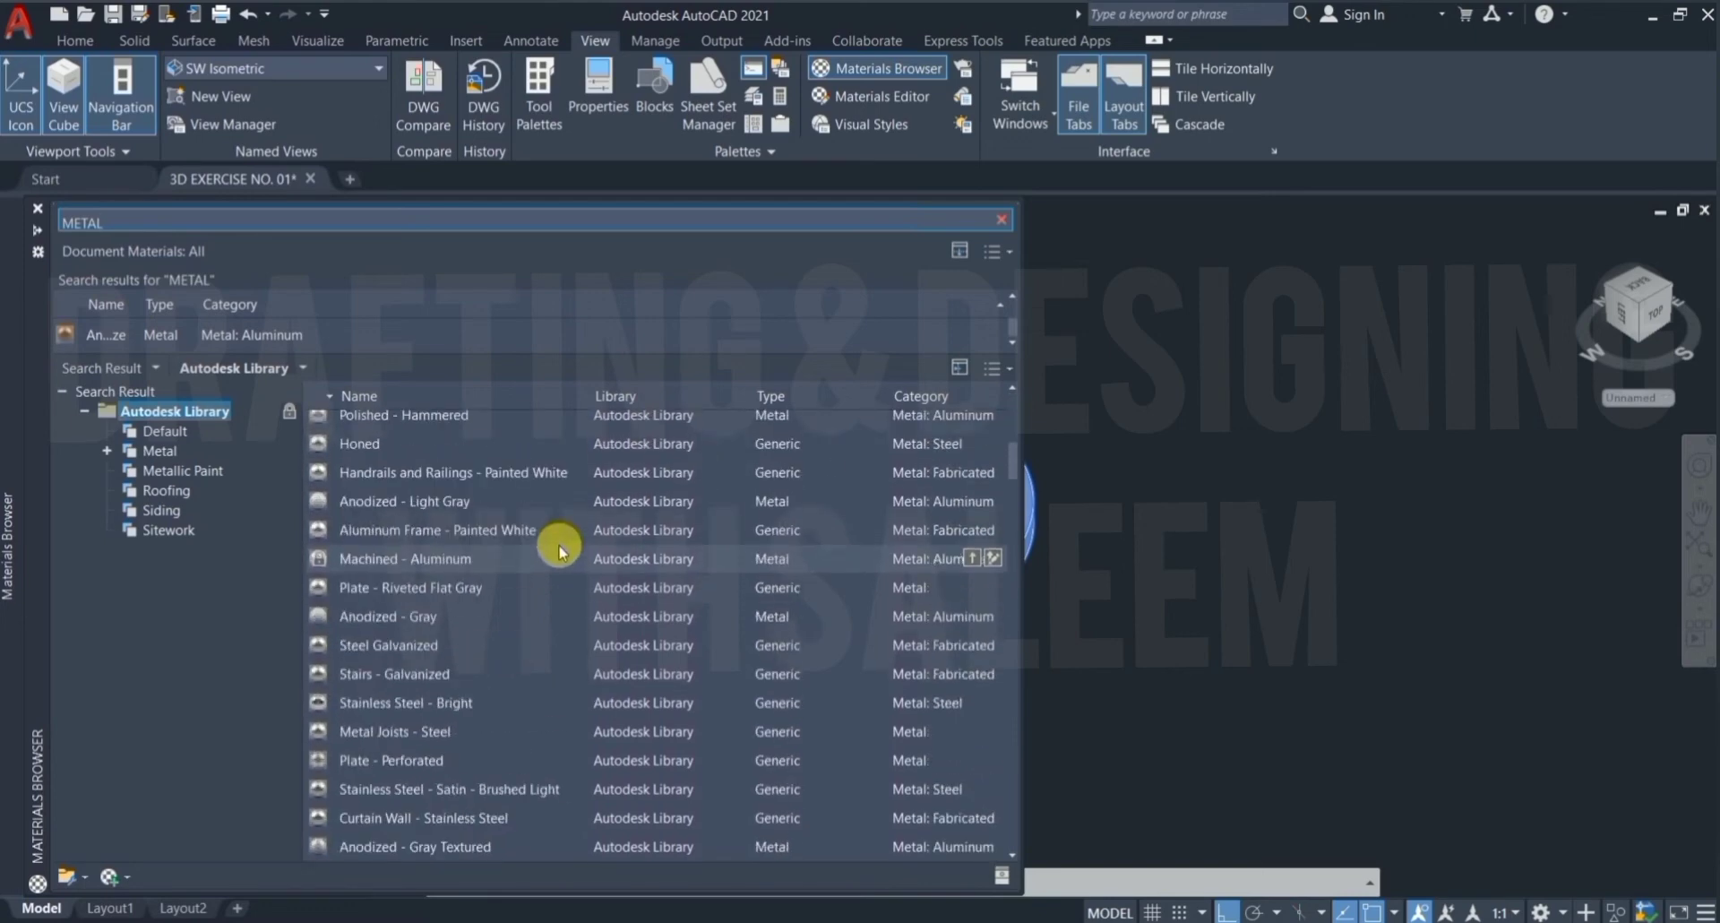
pyautogui.scroll(-1, 560, 548)
pyautogui.scroll(-1, 559, 549)
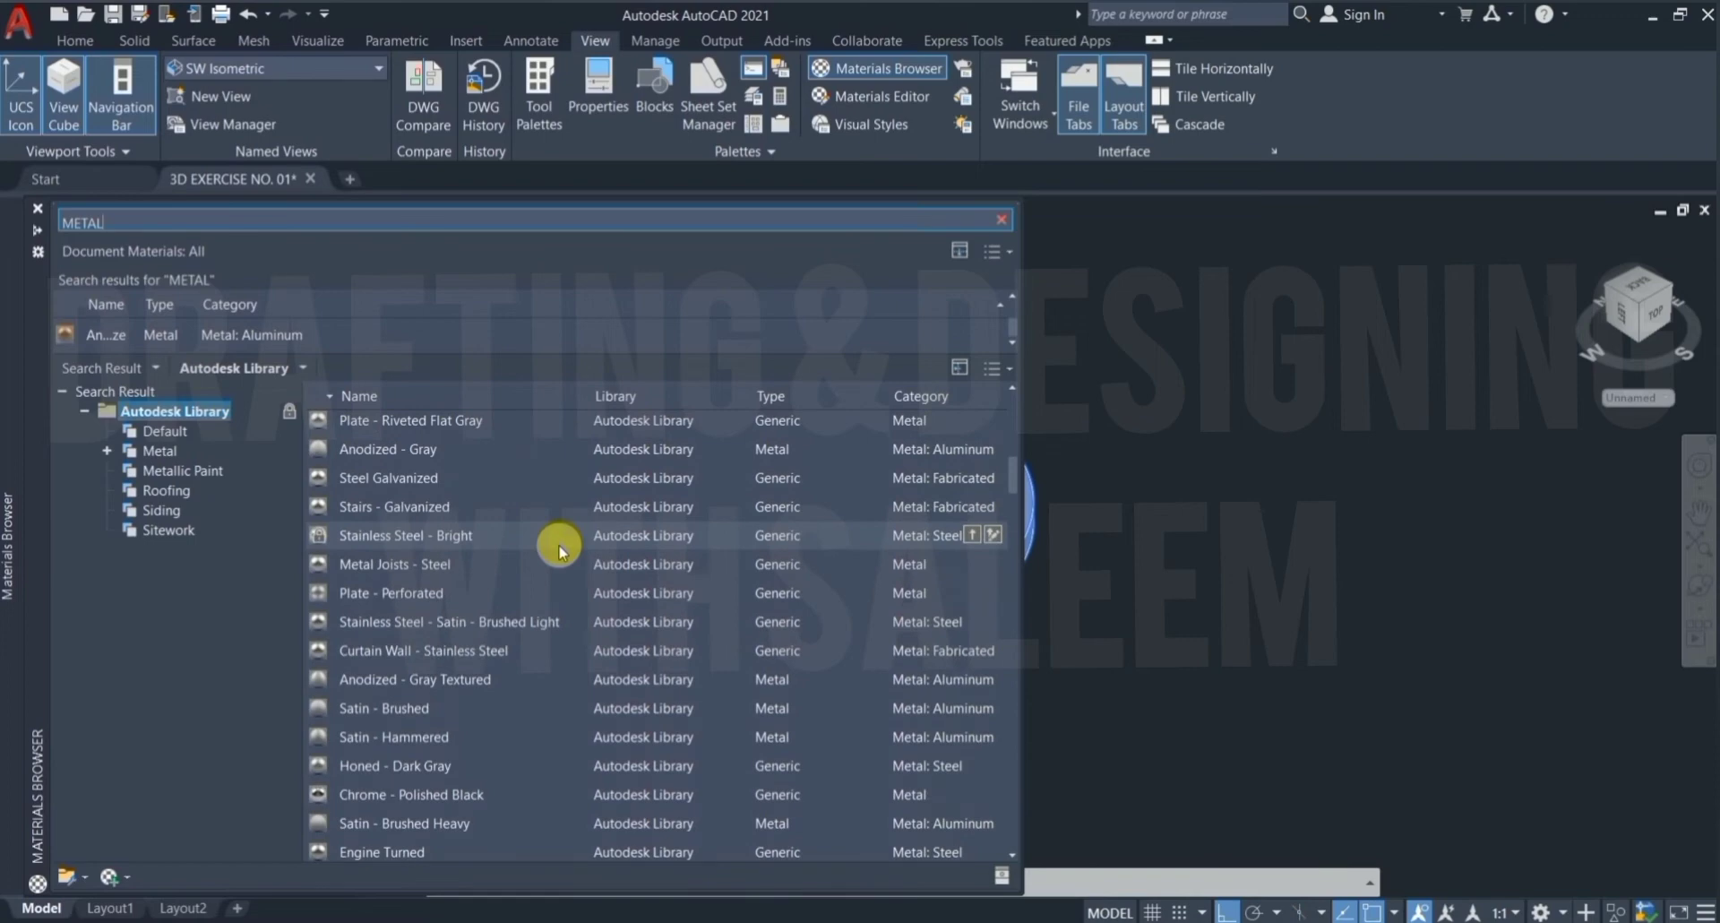
pyautogui.scroll(-2, 557, 546)
pyautogui.scroll(-1, 557, 547)
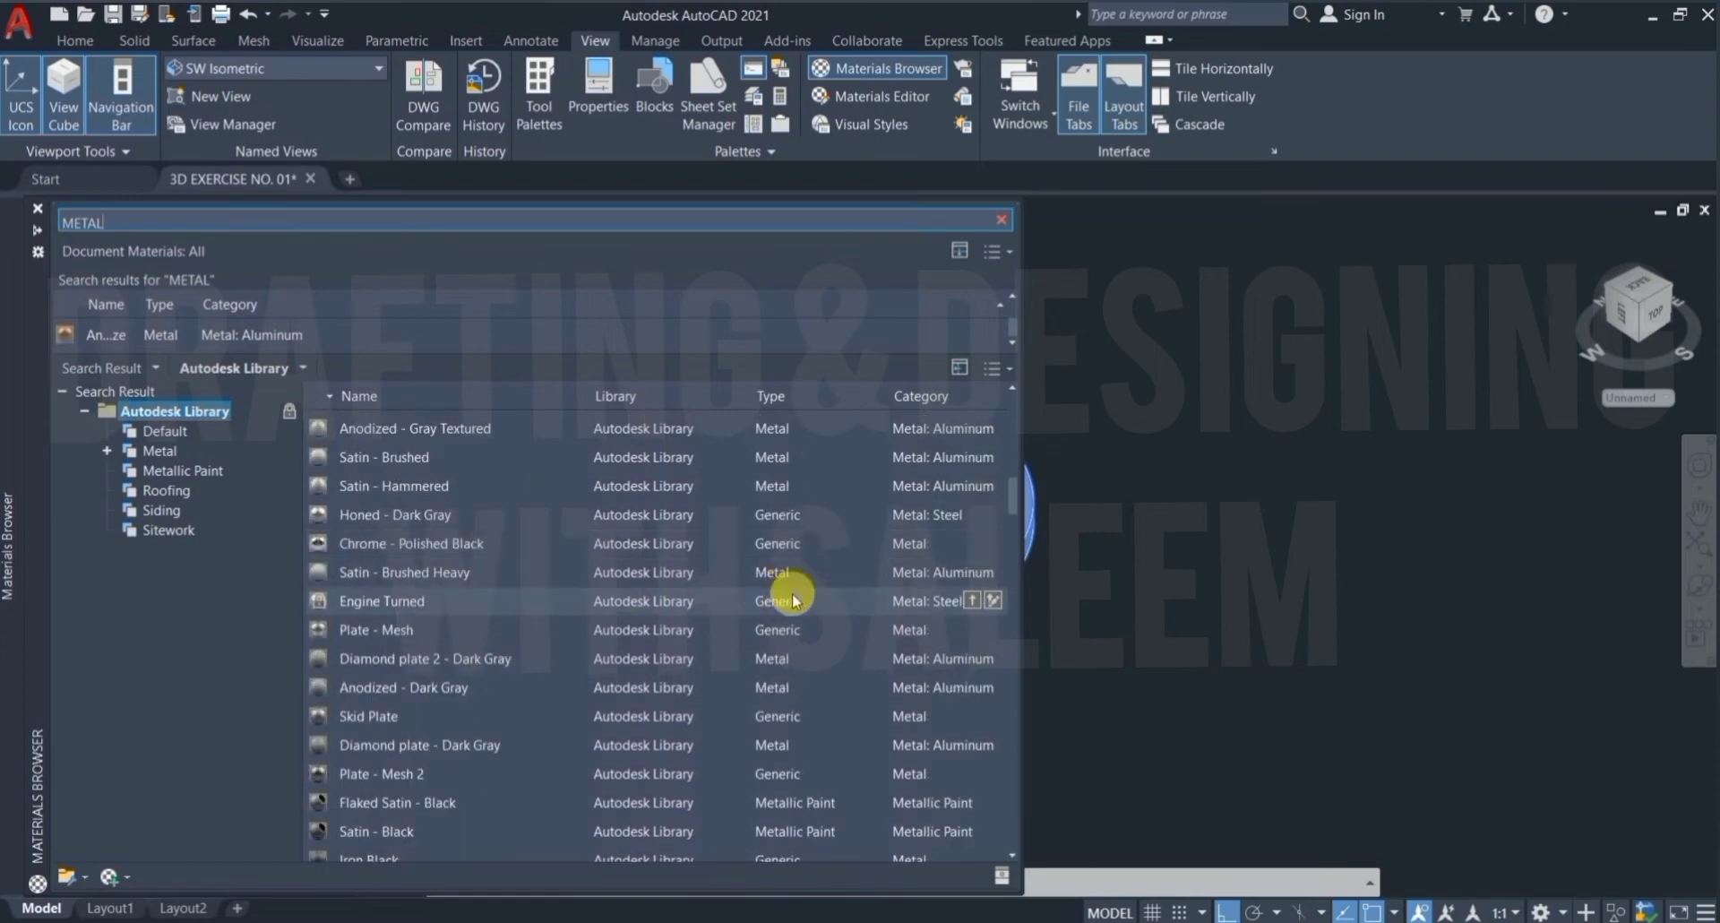
pyautogui.scroll(-1, 794, 600)
pyautogui.scroll(-1, 795, 600)
pyautogui.scroll(-2, 796, 600)
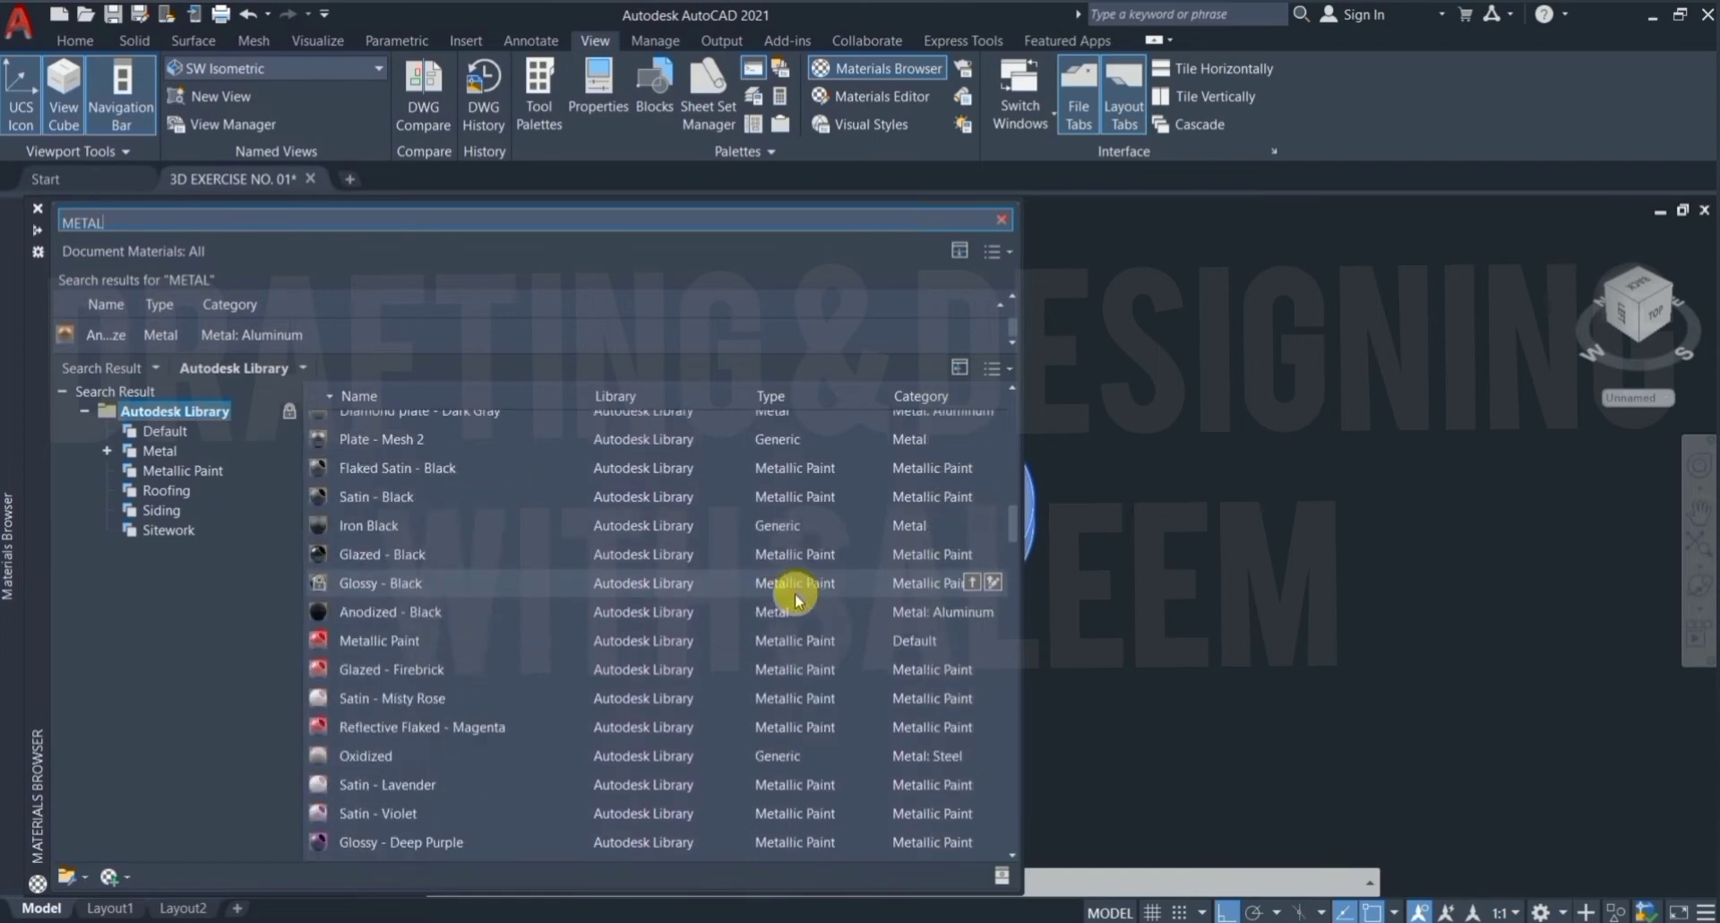
pyautogui.scroll(-1, 796, 600)
pyautogui.scroll(-1, 796, 600)
pyautogui.scroll(-2, 795, 601)
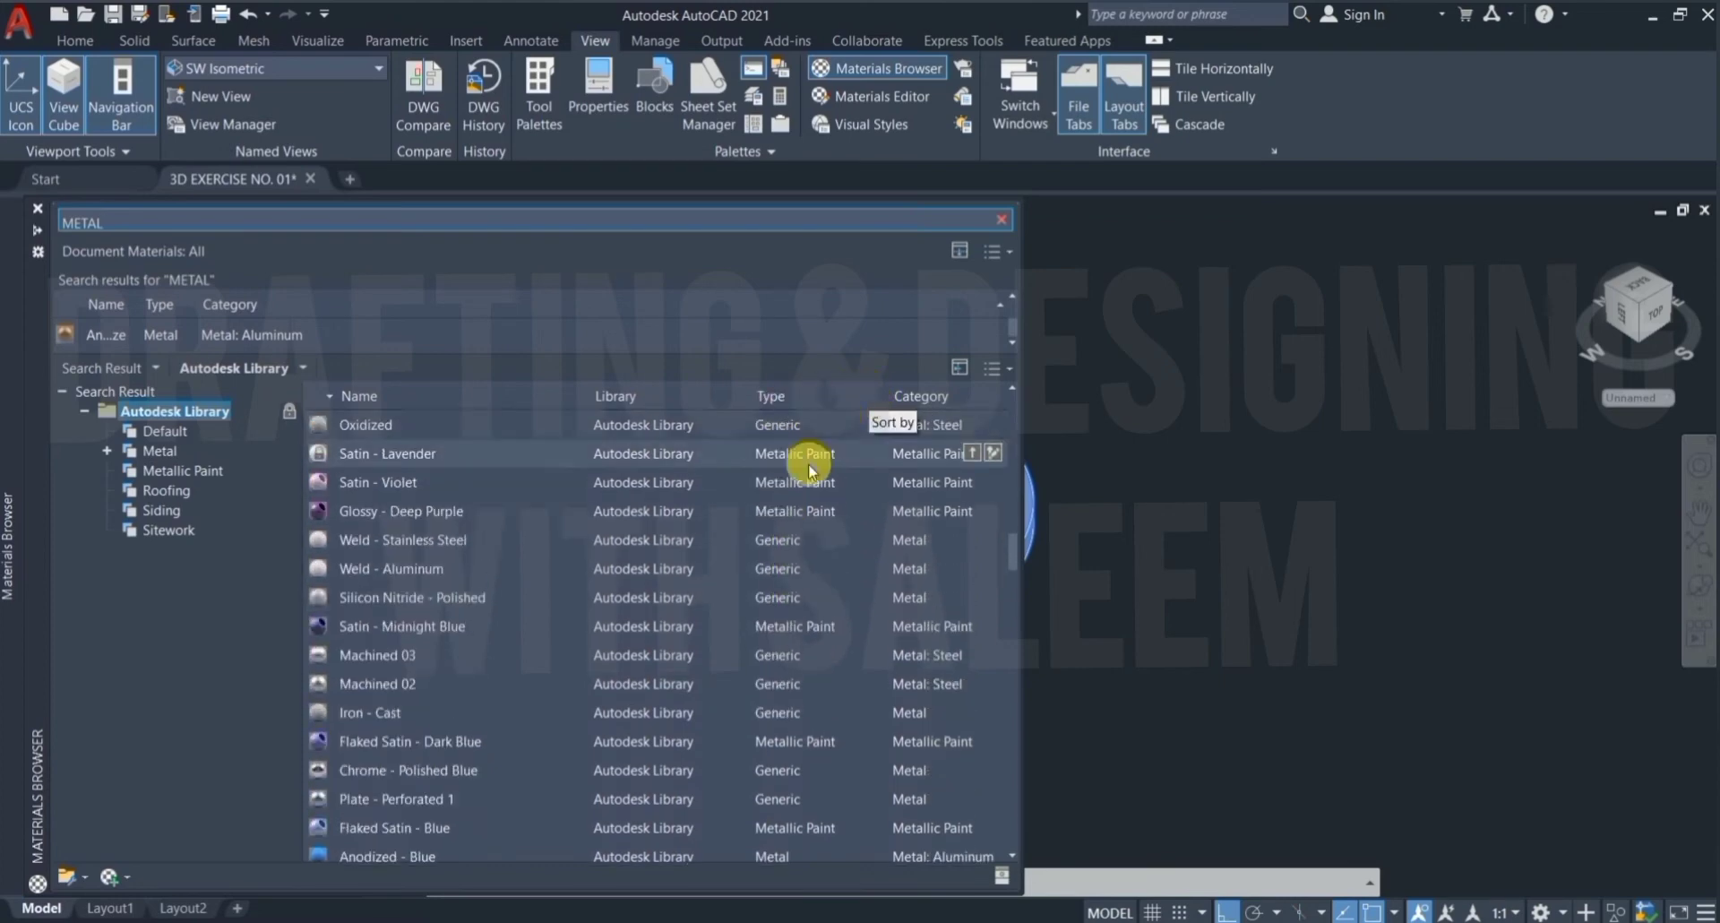
pyautogui.scroll(-1, 799, 484)
pyautogui.scroll(-2, 797, 491)
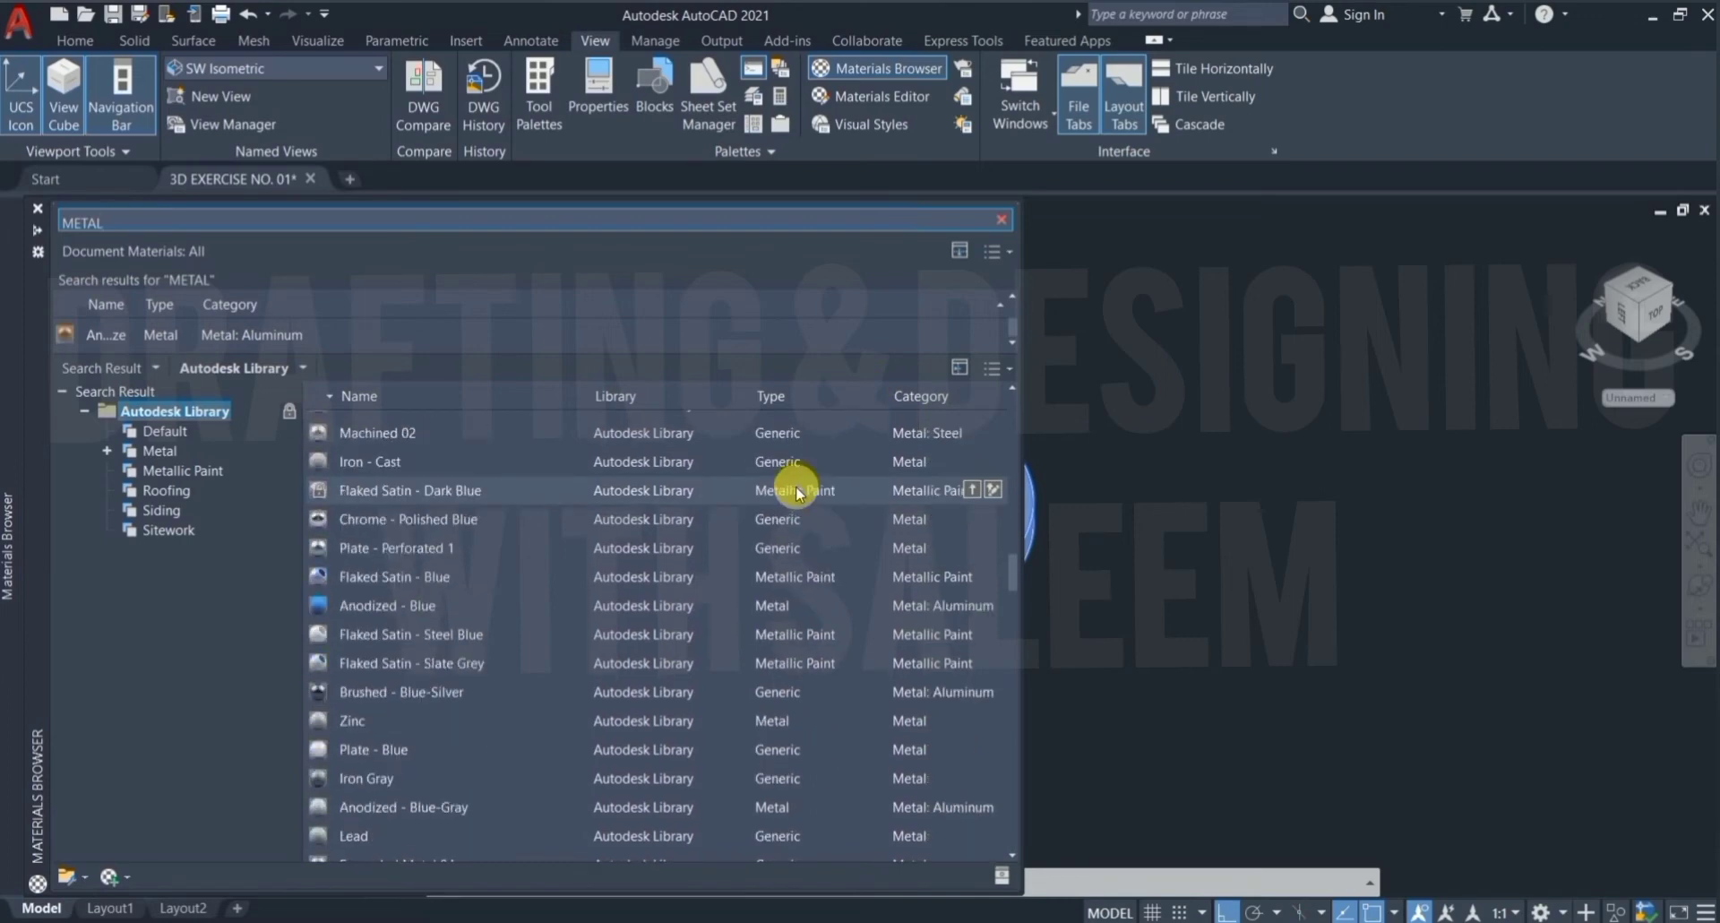
pyautogui.scroll(-1, 818, 695)
pyautogui.scroll(-2, 818, 697)
pyautogui.scroll(-3, 822, 700)
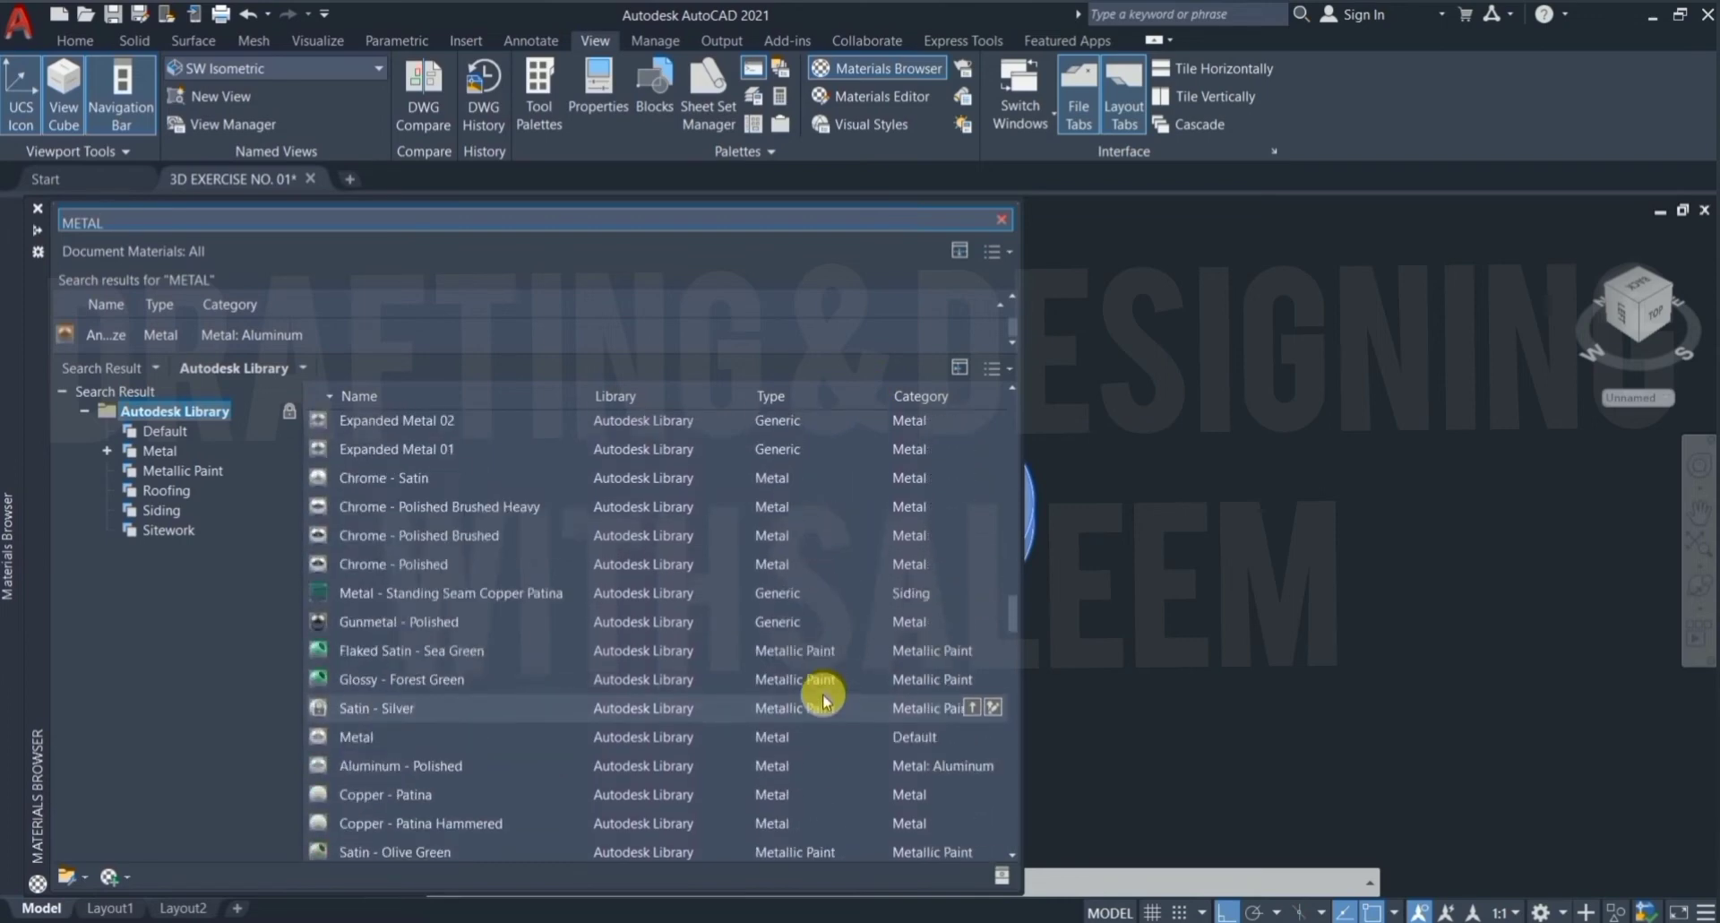
pyautogui.scroll(-2, 823, 700)
pyautogui.scroll(-2, 823, 701)
pyautogui.scroll(-4, 823, 700)
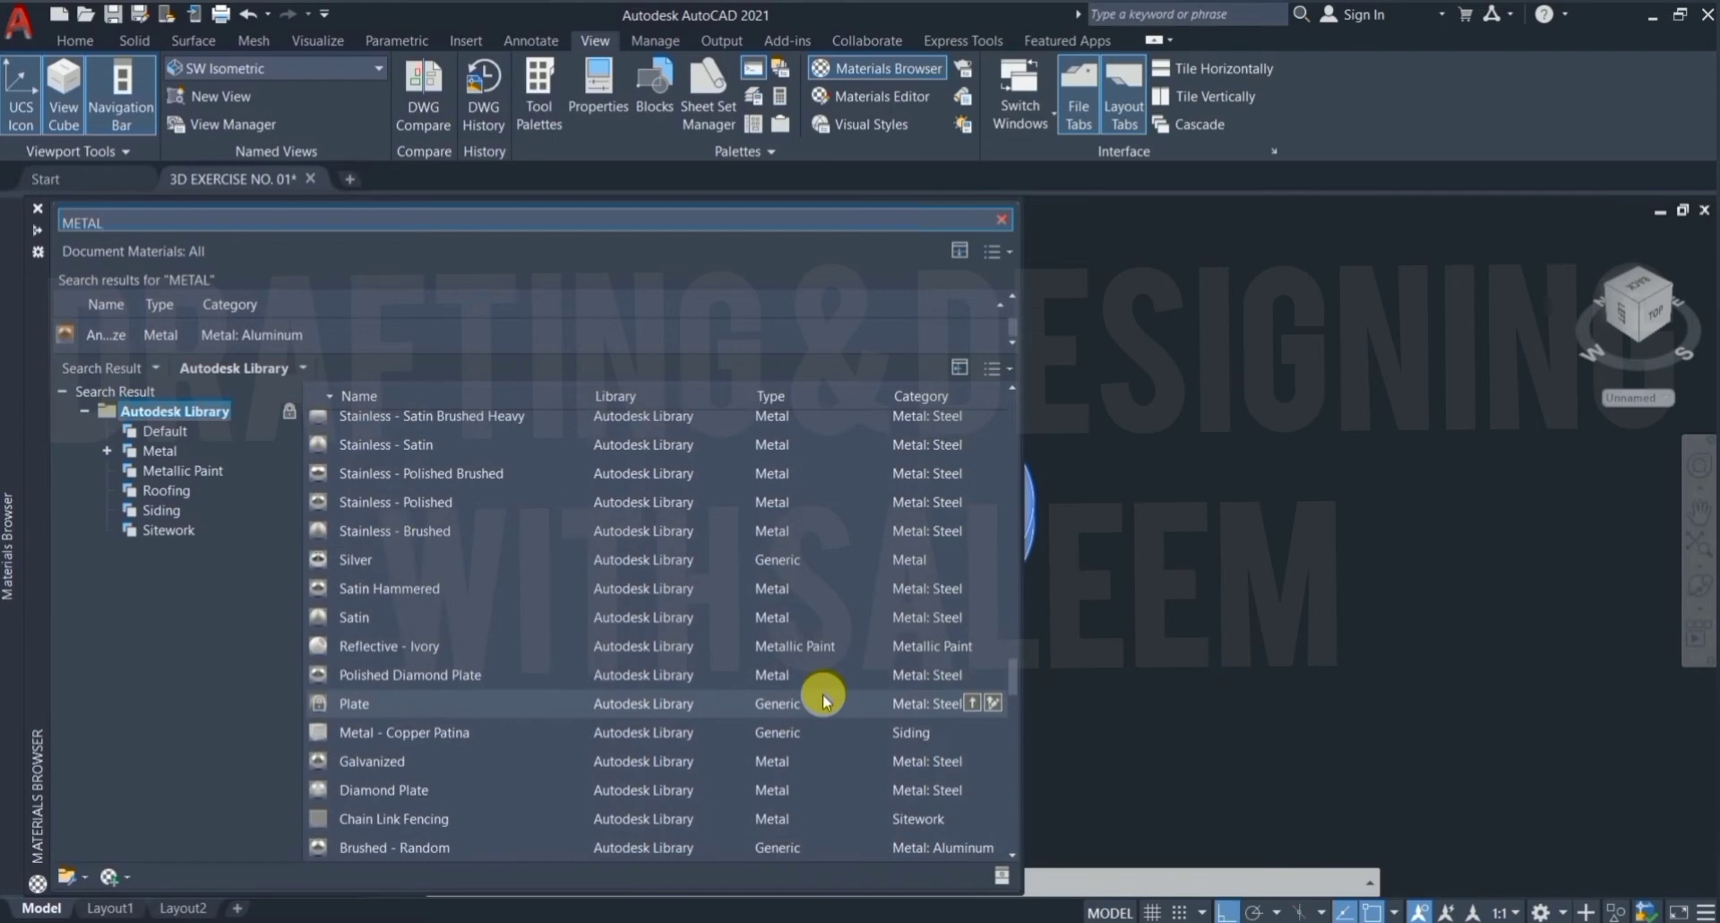
pyautogui.scroll(-2, 823, 700)
pyautogui.scroll(-1, 823, 700)
pyautogui.scroll(-2, 823, 701)
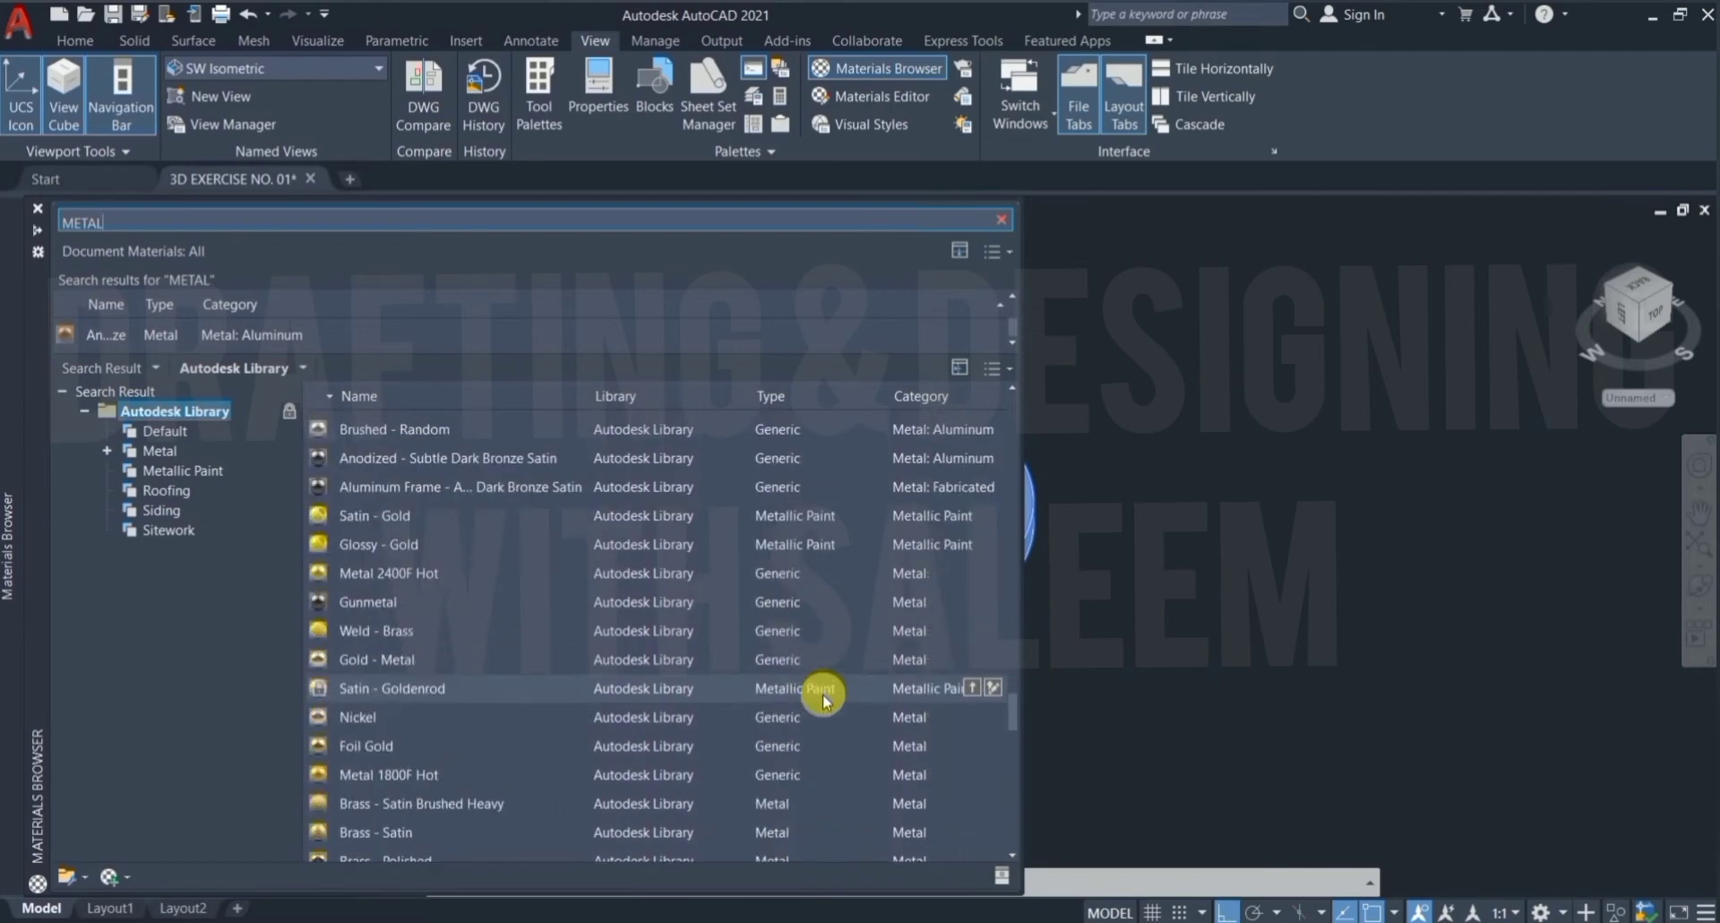
pyautogui.scroll(-1, 824, 701)
pyautogui.scroll(-2, 825, 701)
pyautogui.scroll(-2, 824, 701)
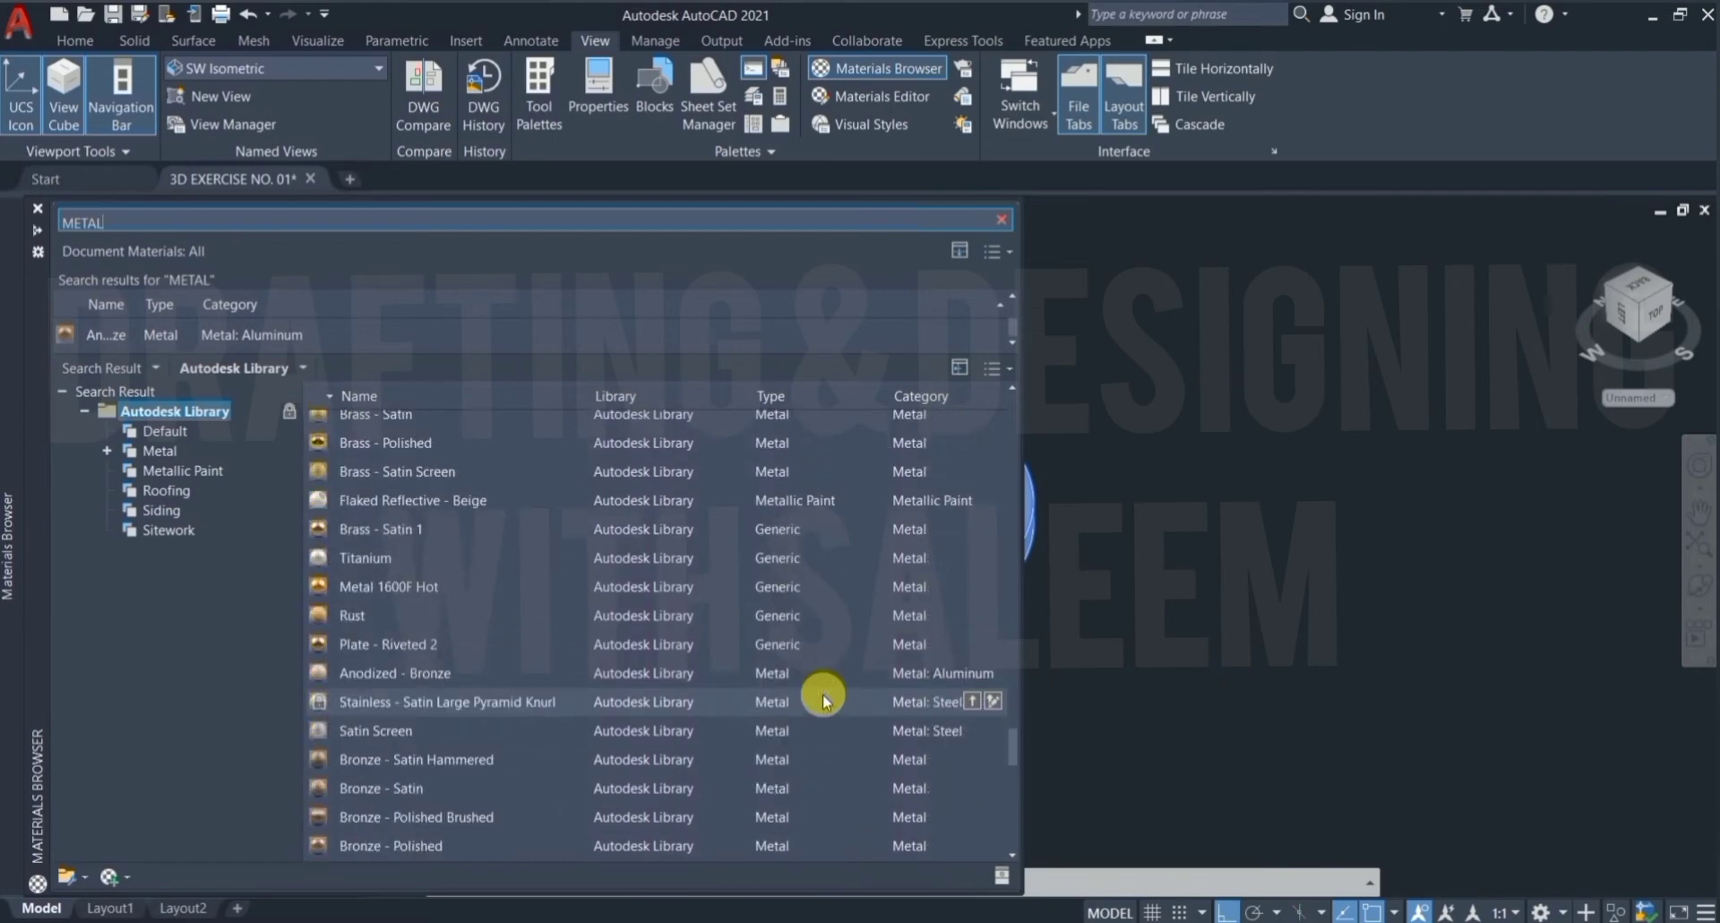
pyautogui.scroll(-2, 825, 701)
pyautogui.scroll(-2, 824, 701)
pyautogui.scroll(-1, 825, 701)
pyautogui.scroll(-3, 824, 701)
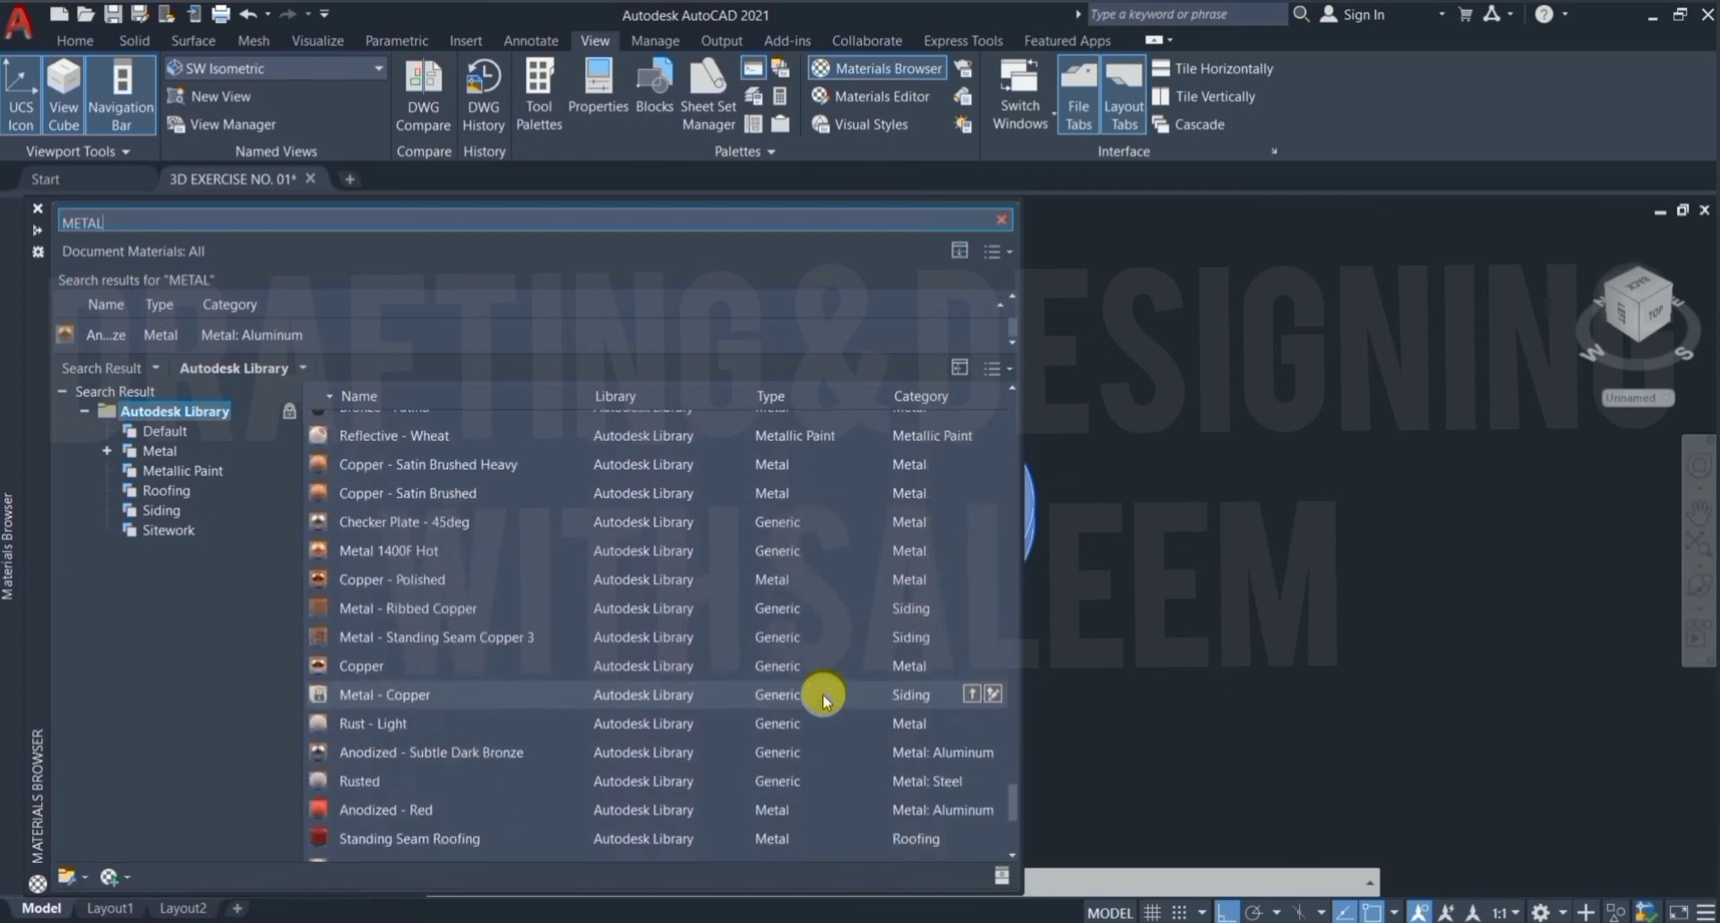
pyautogui.scroll(-1, 824, 701)
pyautogui.scroll(-1, 823, 699)
pyautogui.scroll(-2, 822, 699)
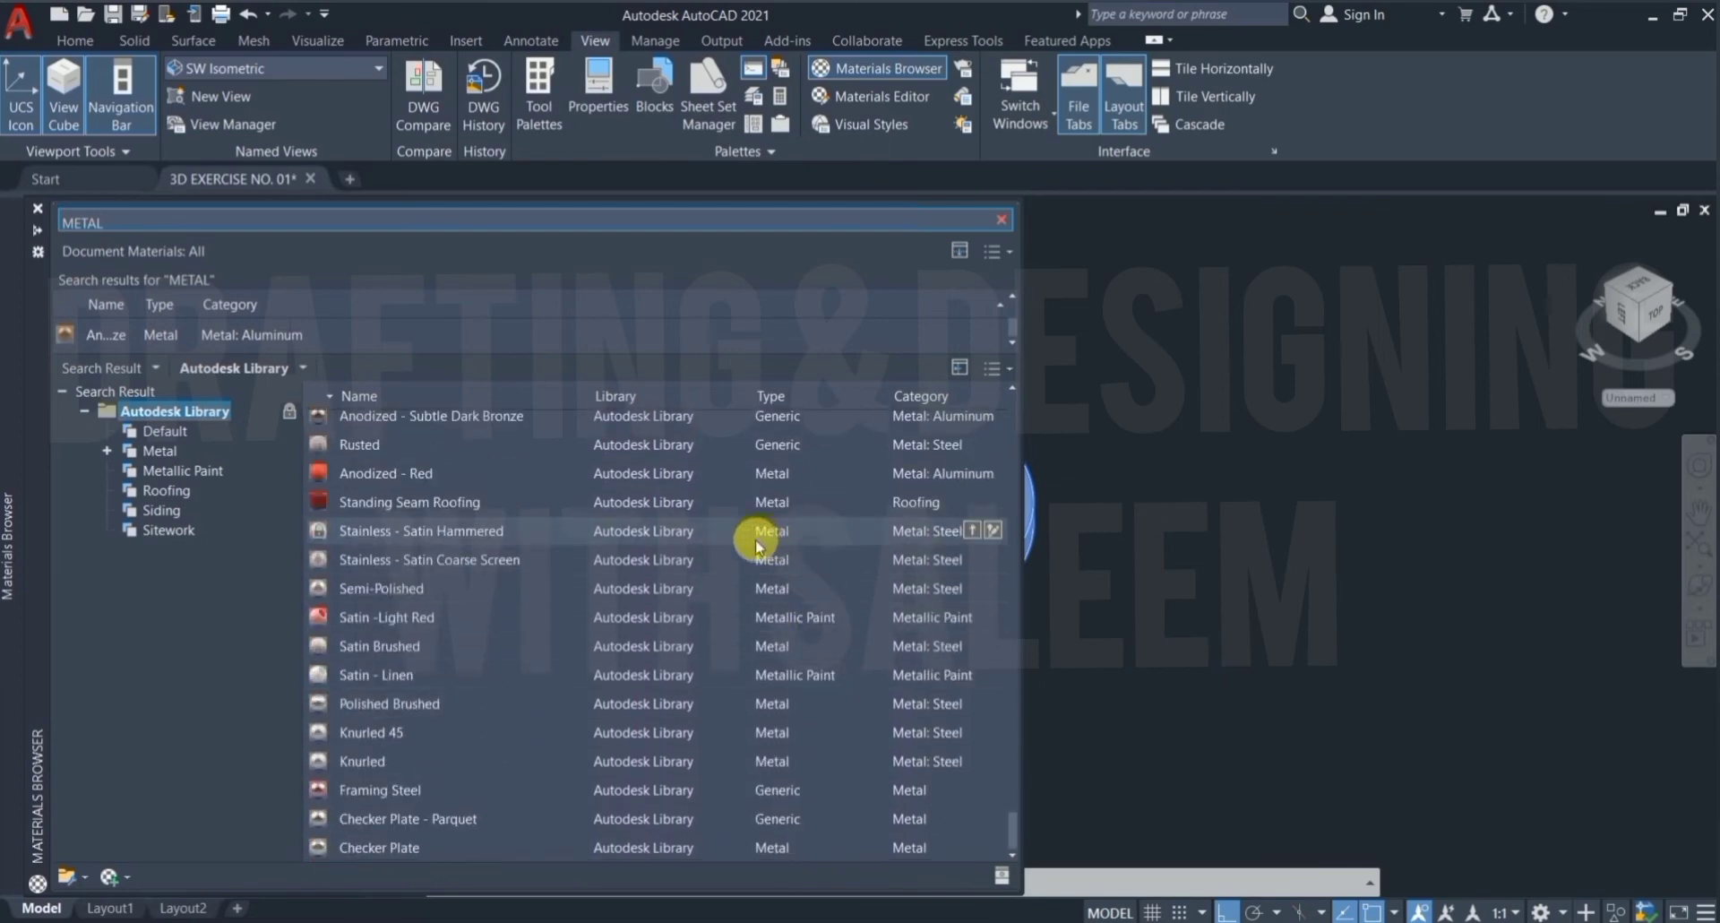
pyautogui.scroll(3, 755, 542)
pyautogui.scroll(3, 755, 541)
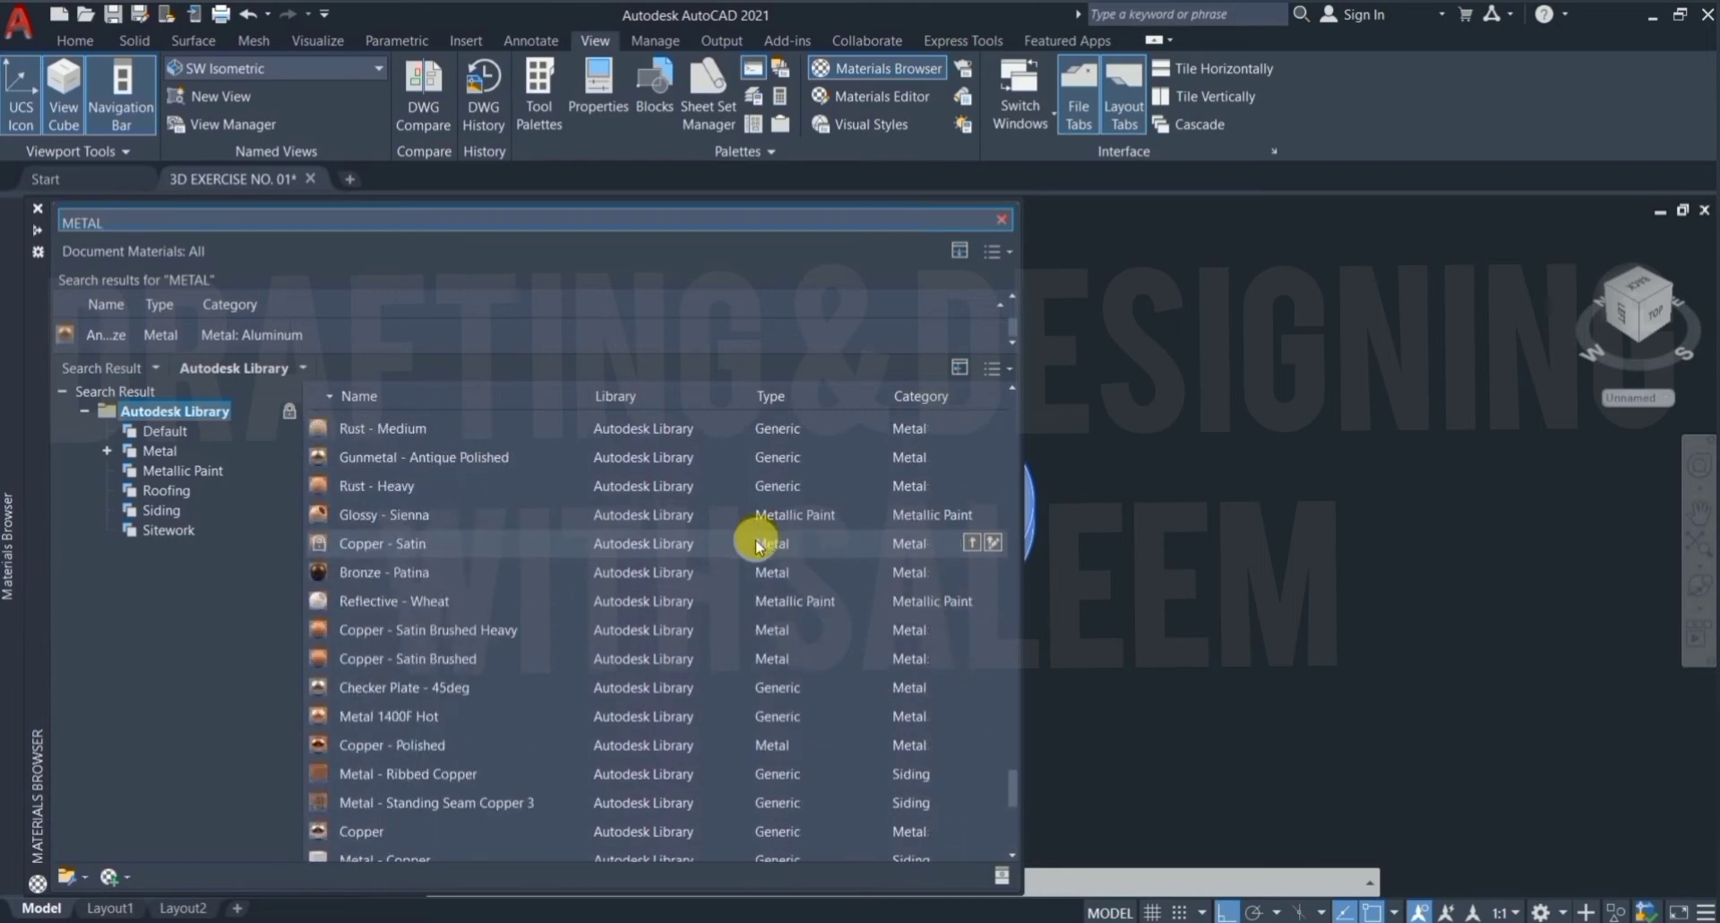
pyautogui.scroll(1, 755, 541)
pyautogui.scroll(2, 755, 541)
pyautogui.scroll(2, 755, 541)
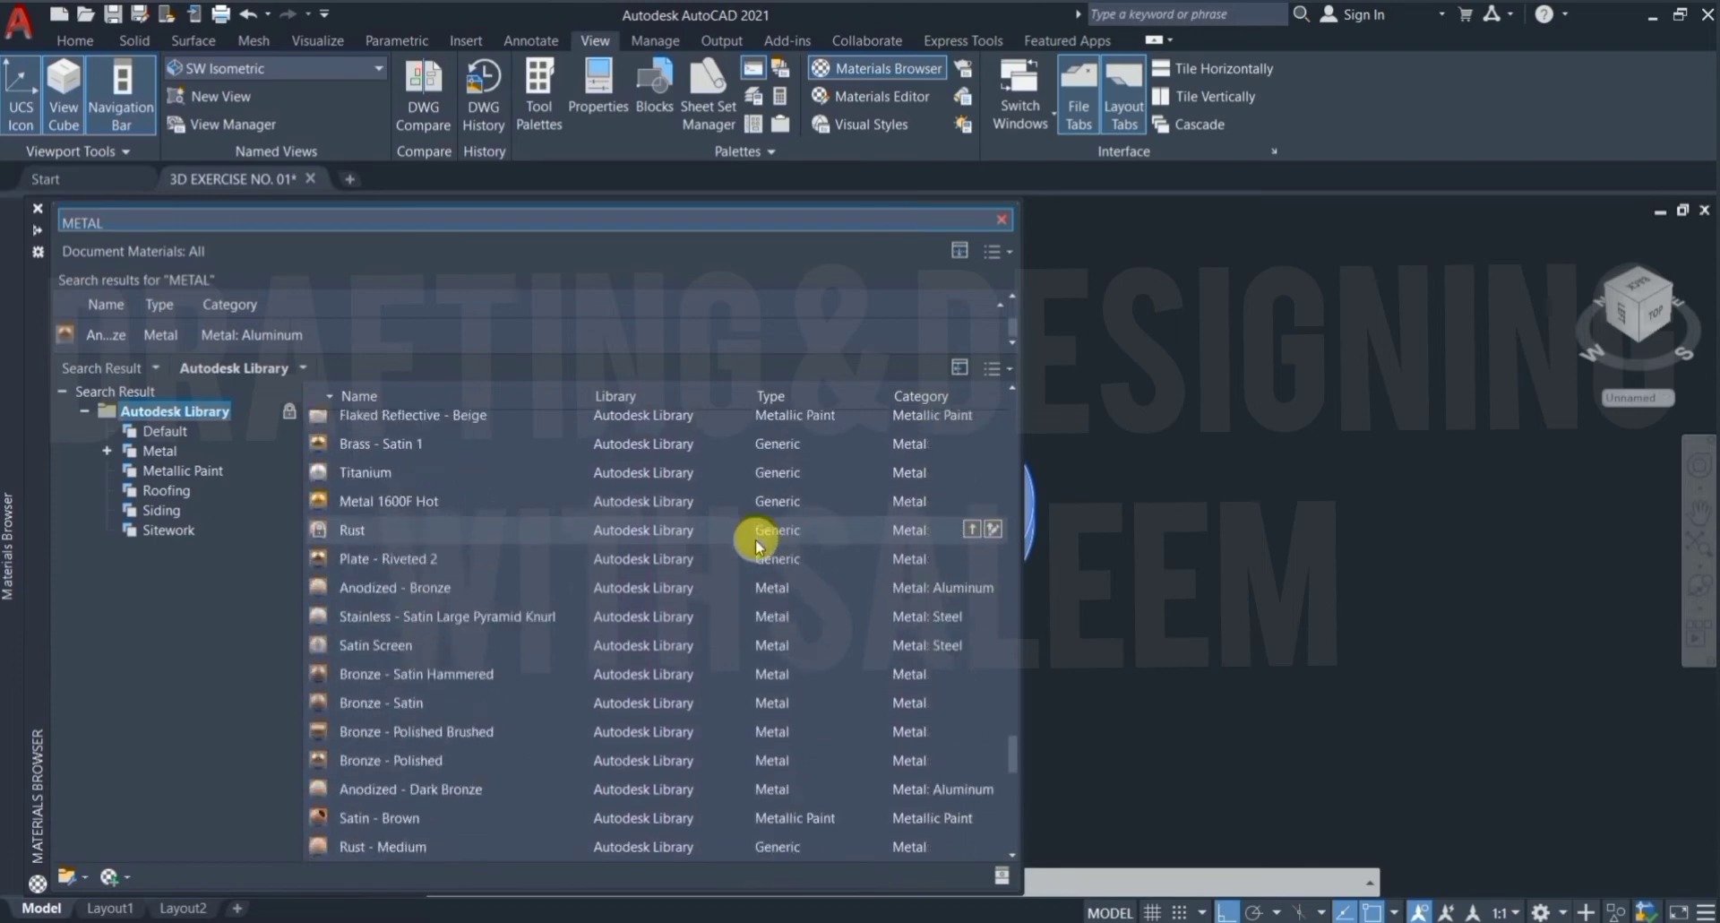
pyautogui.scroll(2, 755, 542)
pyautogui.scroll(2, 756, 539)
pyautogui.scroll(2, 755, 539)
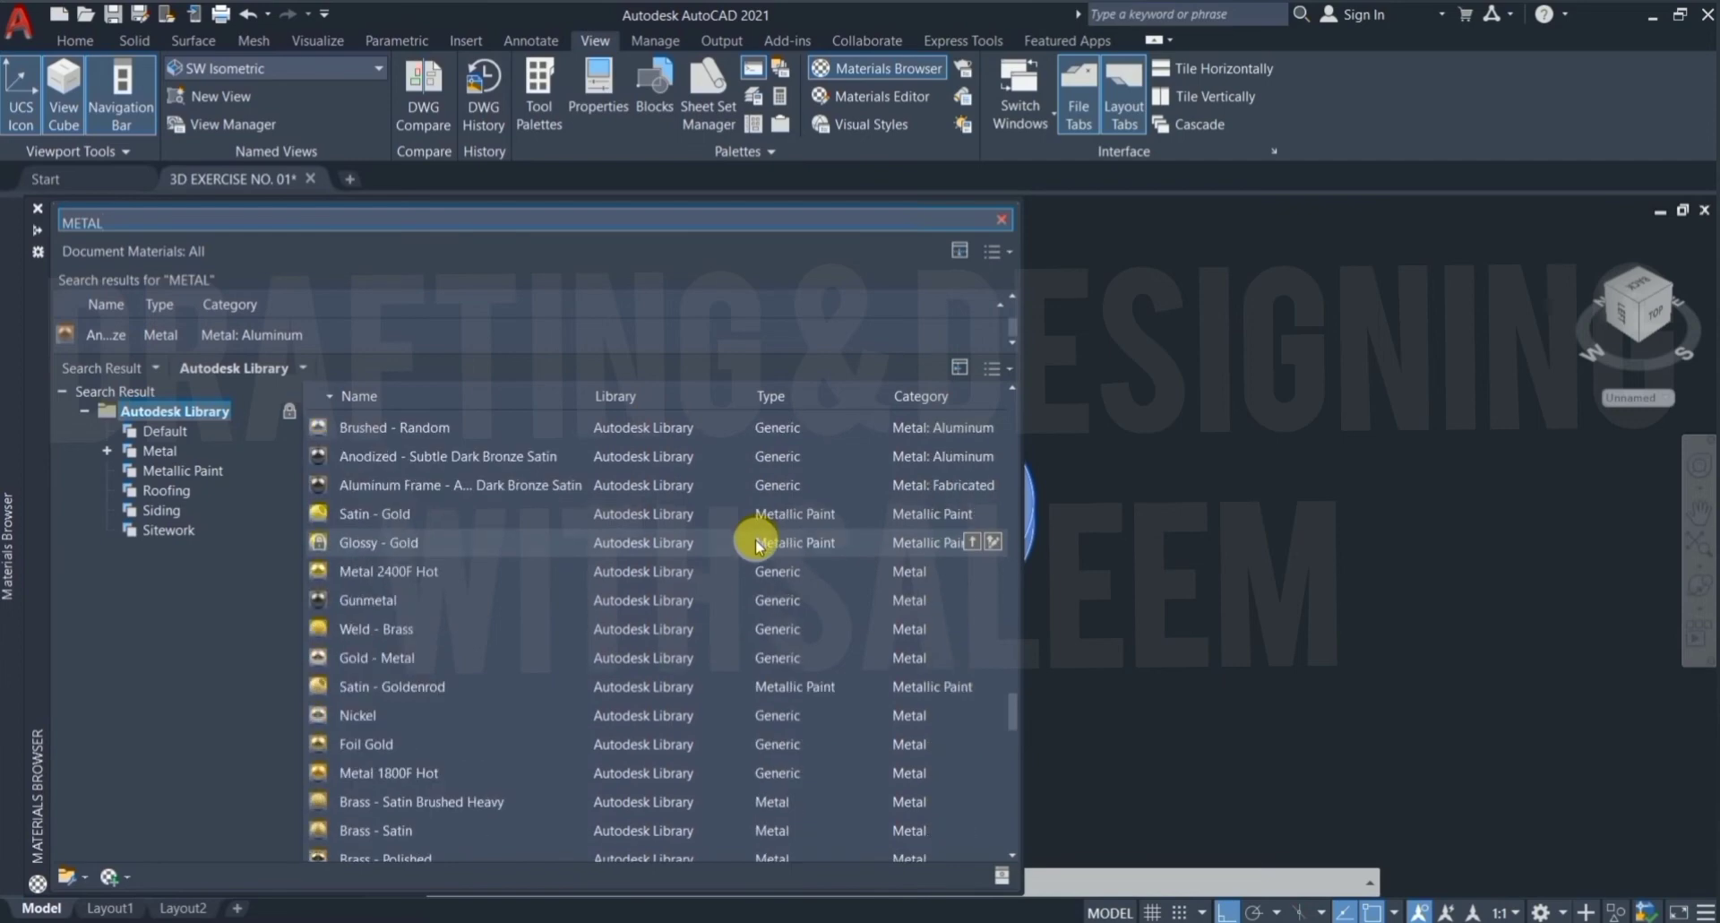
pyautogui.scroll(1, 755, 544)
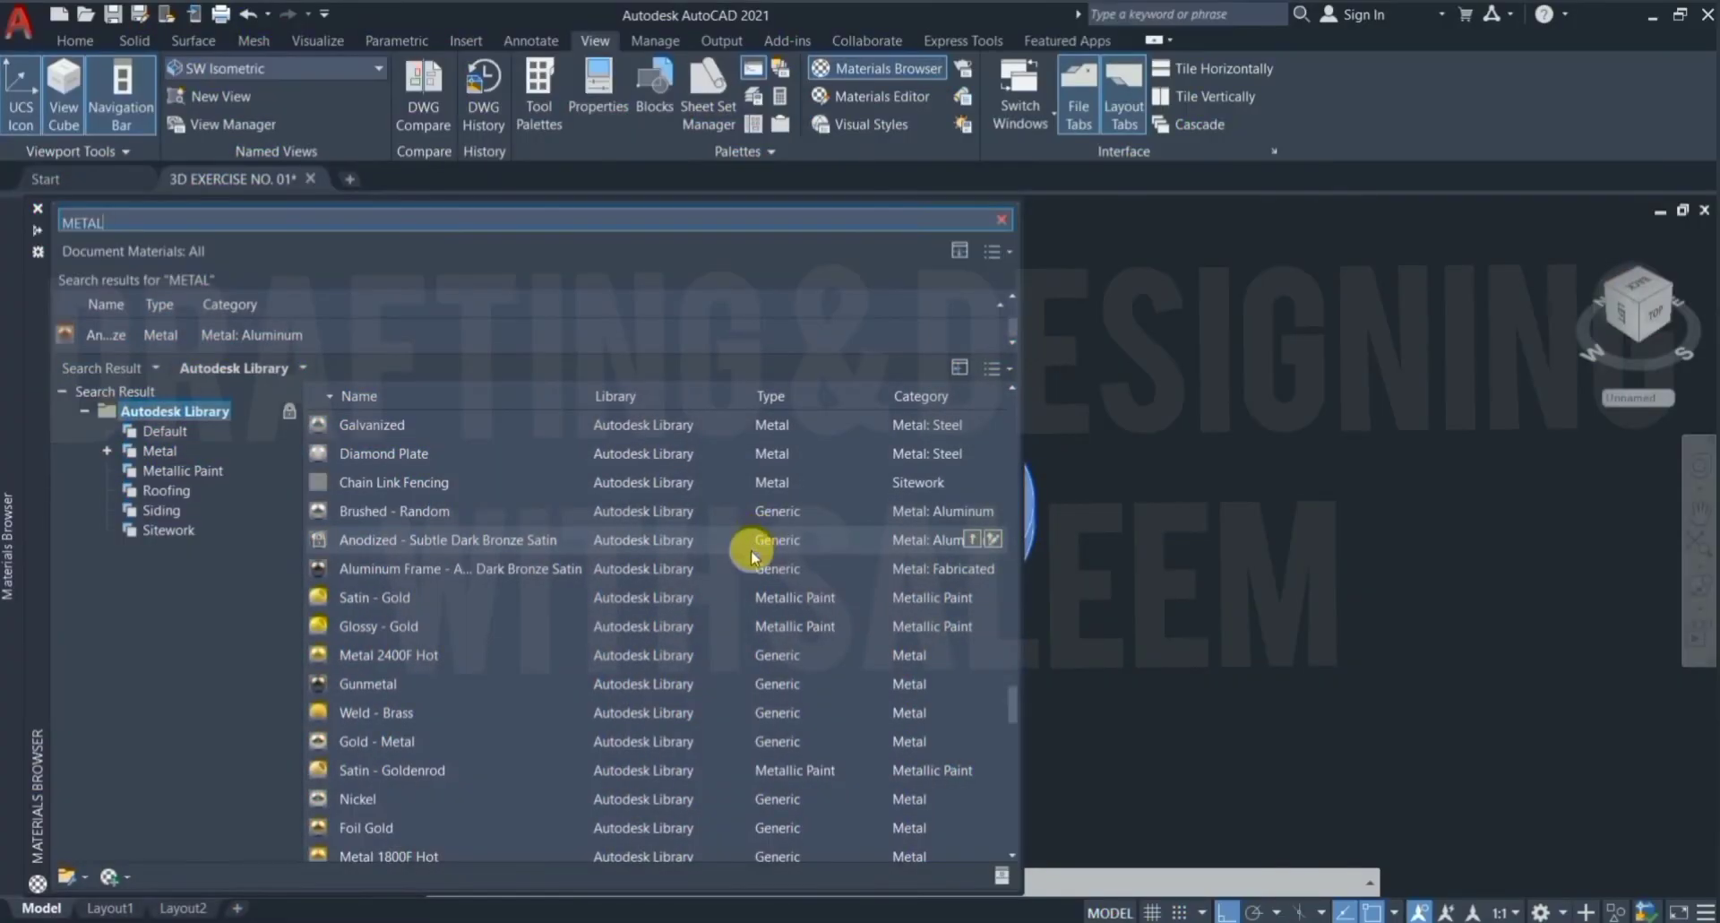
# Step: Apply the Metal 2400F Hot material to the bushing, giving it a gold finish
pyautogui.click(968, 655)
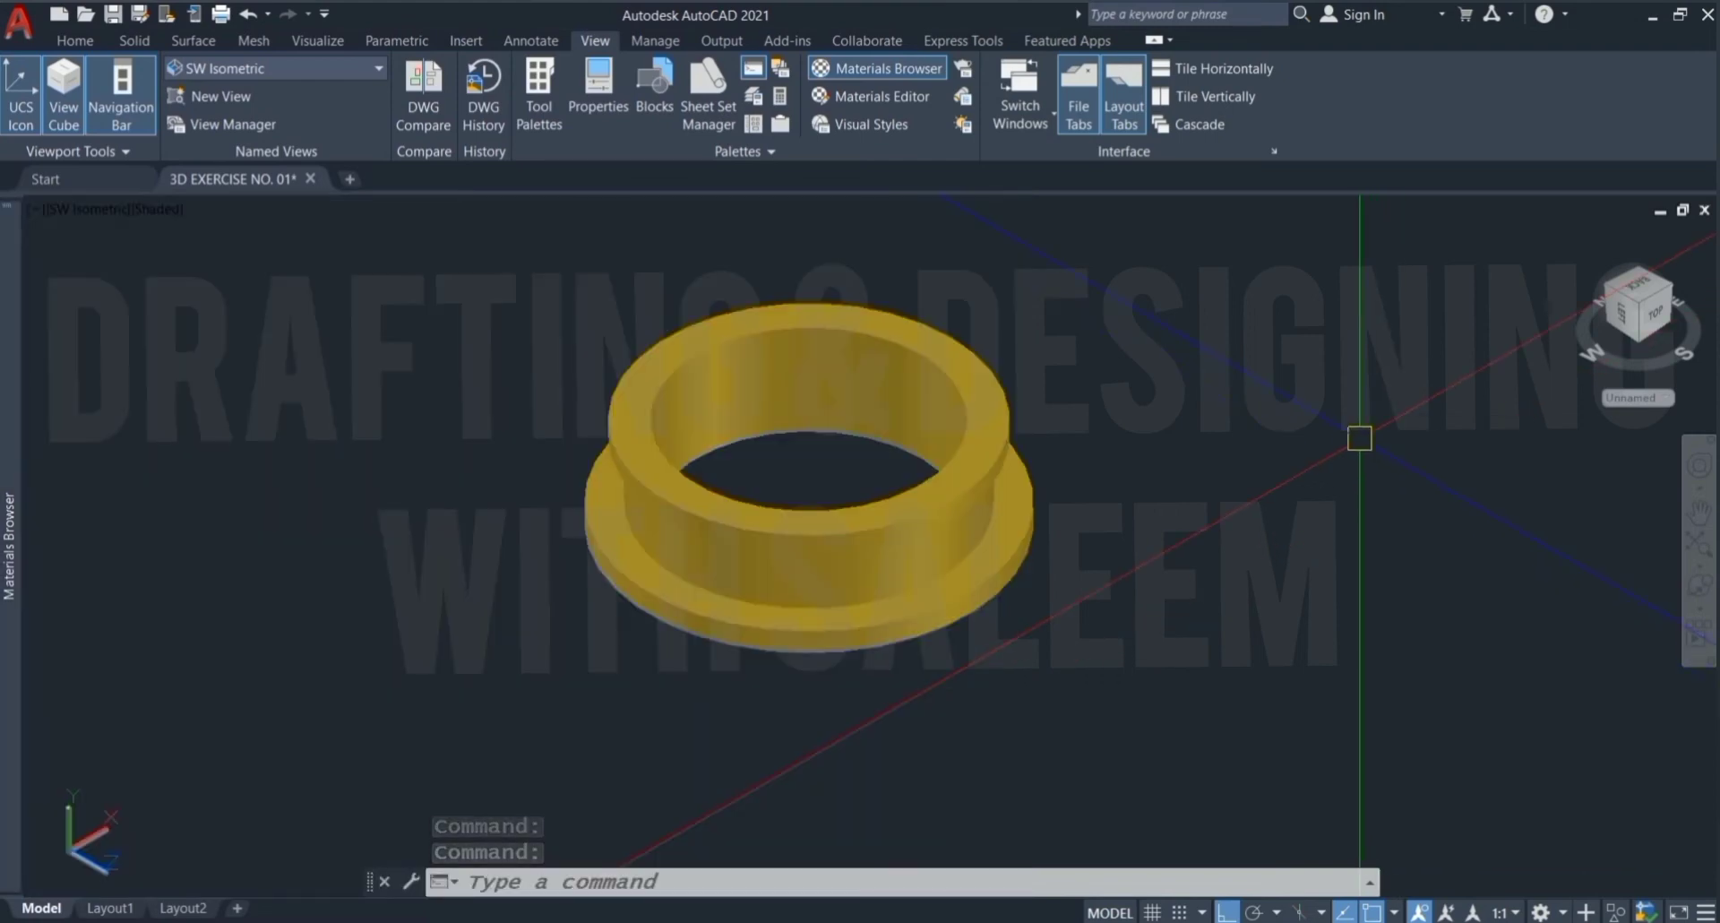
pyautogui.scroll(2, 644, 227)
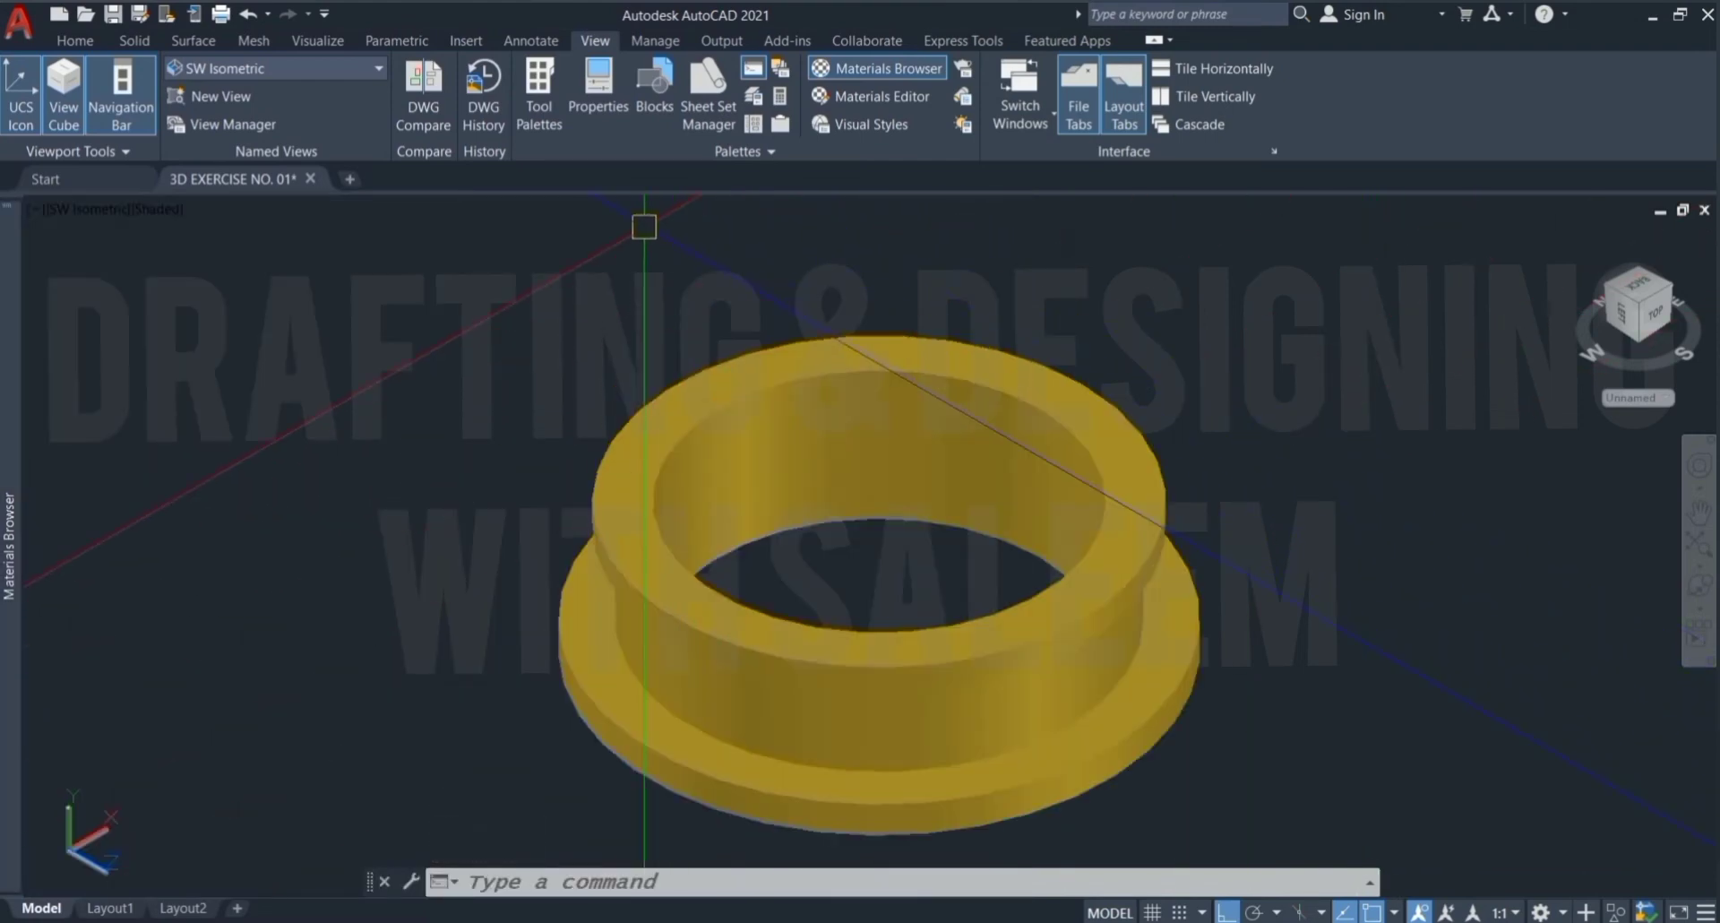
pyautogui.scroll(-1, 638, 237)
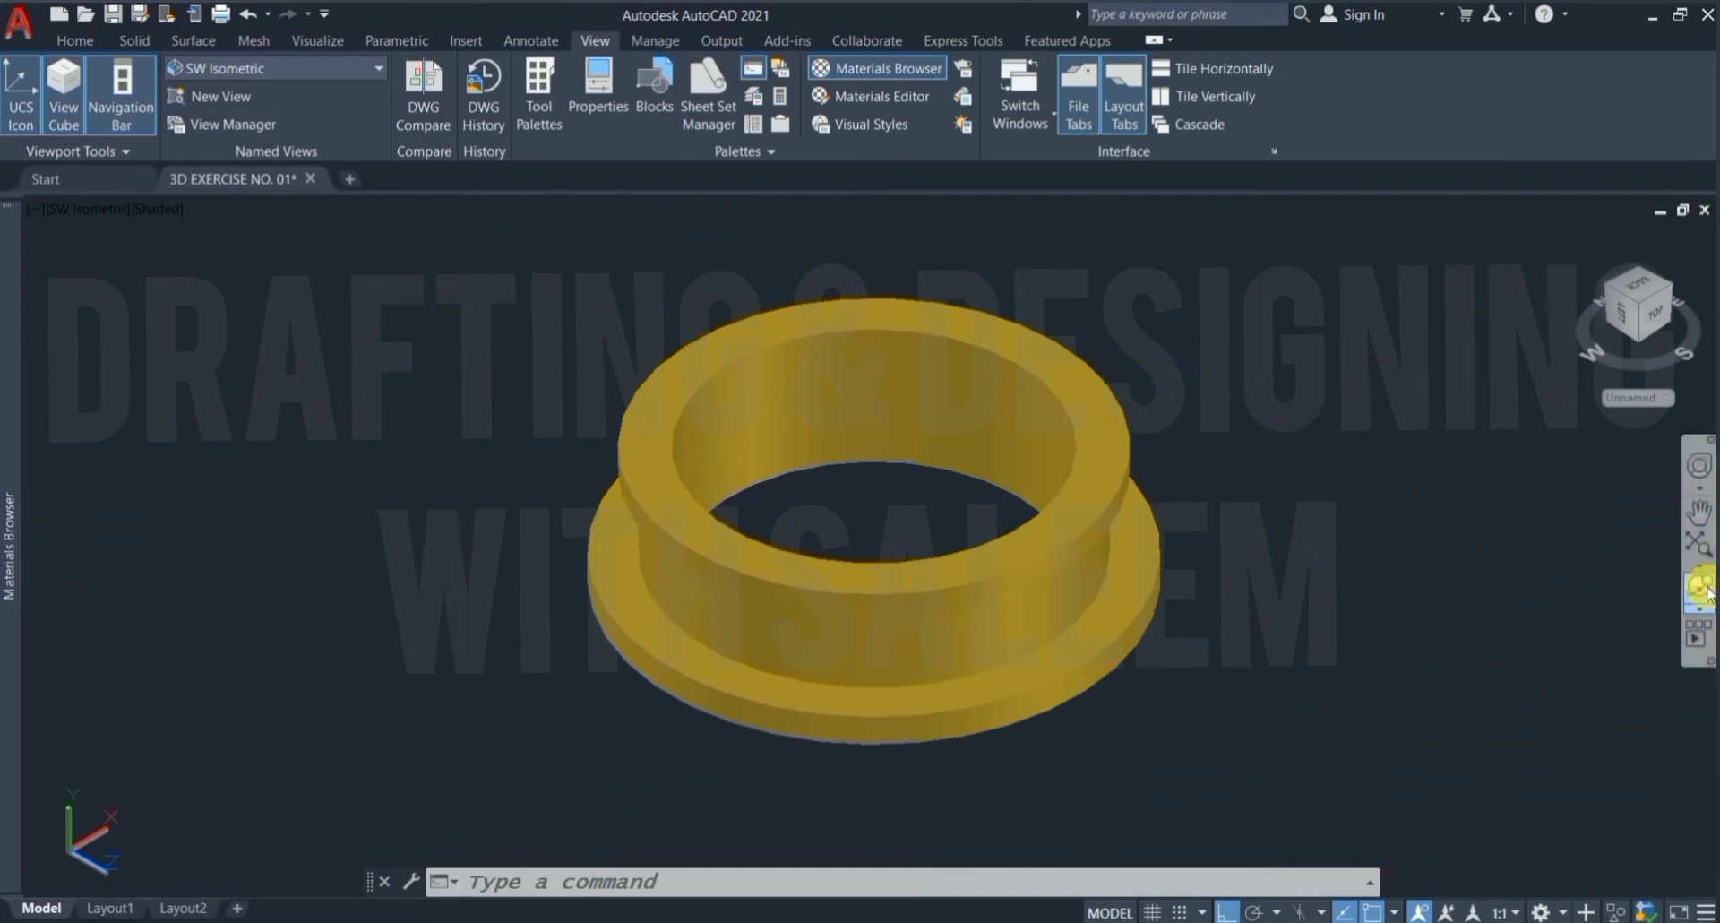
# Step: Continuously orbit the gold bushing, tilting it to inspect several sides and end on a back view
pyautogui.click(1701, 606)
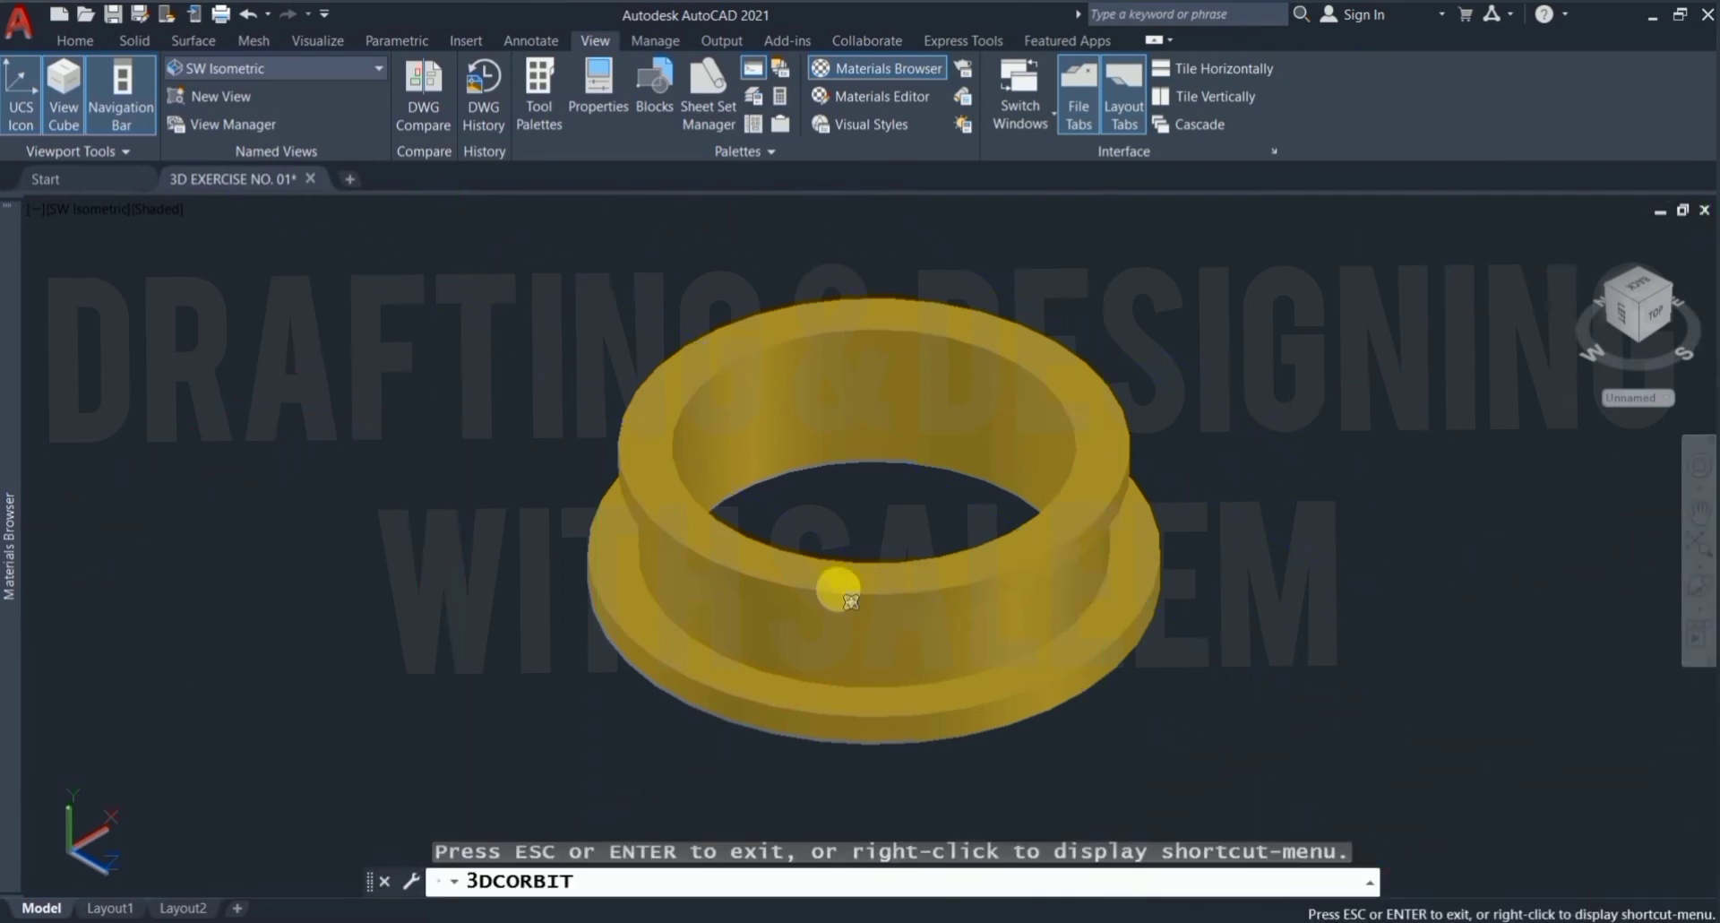
pyautogui.moveTo(850, 597)
pyautogui.mouseDown()
pyautogui.moveTo(859, 341)
pyautogui.moveTo(834, 653)
pyautogui.moveTo(787, 595)
pyautogui.moveTo(845, 526)
pyautogui.moveTo(952, 487)
pyautogui.moveTo(1037, 392)
pyautogui.moveTo(895, 261)
pyautogui.moveTo(764, 257)
pyautogui.moveTo(576, 346)
pyautogui.moveTo(487, 515)
pyautogui.moveTo(669, 714)
pyautogui.moveTo(860, 741)
pyautogui.moveTo(899, 635)
pyautogui.mouseUp()
pyautogui.moveTo(908, 435)
pyautogui.mouseDown()
pyautogui.moveTo(894, 269)
pyautogui.moveTo(904, 511)
pyautogui.moveTo(845, 718)
pyautogui.moveTo(661, 738)
pyautogui.moveTo(541, 638)
pyautogui.moveTo(768, 435)
pyautogui.moveTo(1156, 486)
pyautogui.mouseUp()
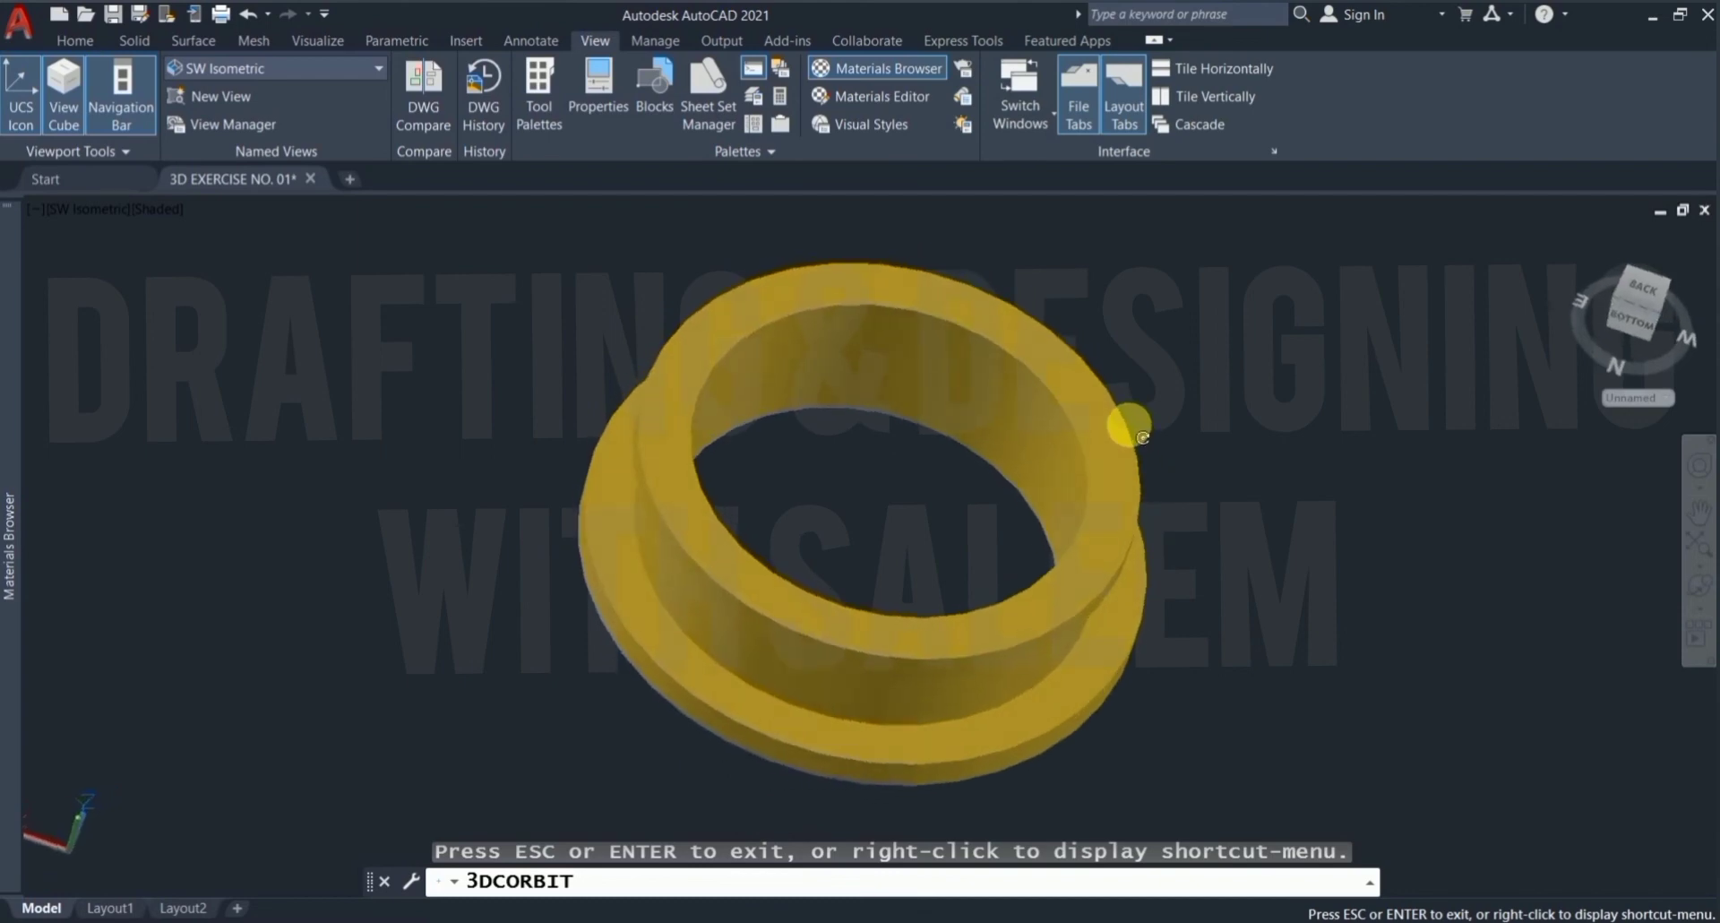